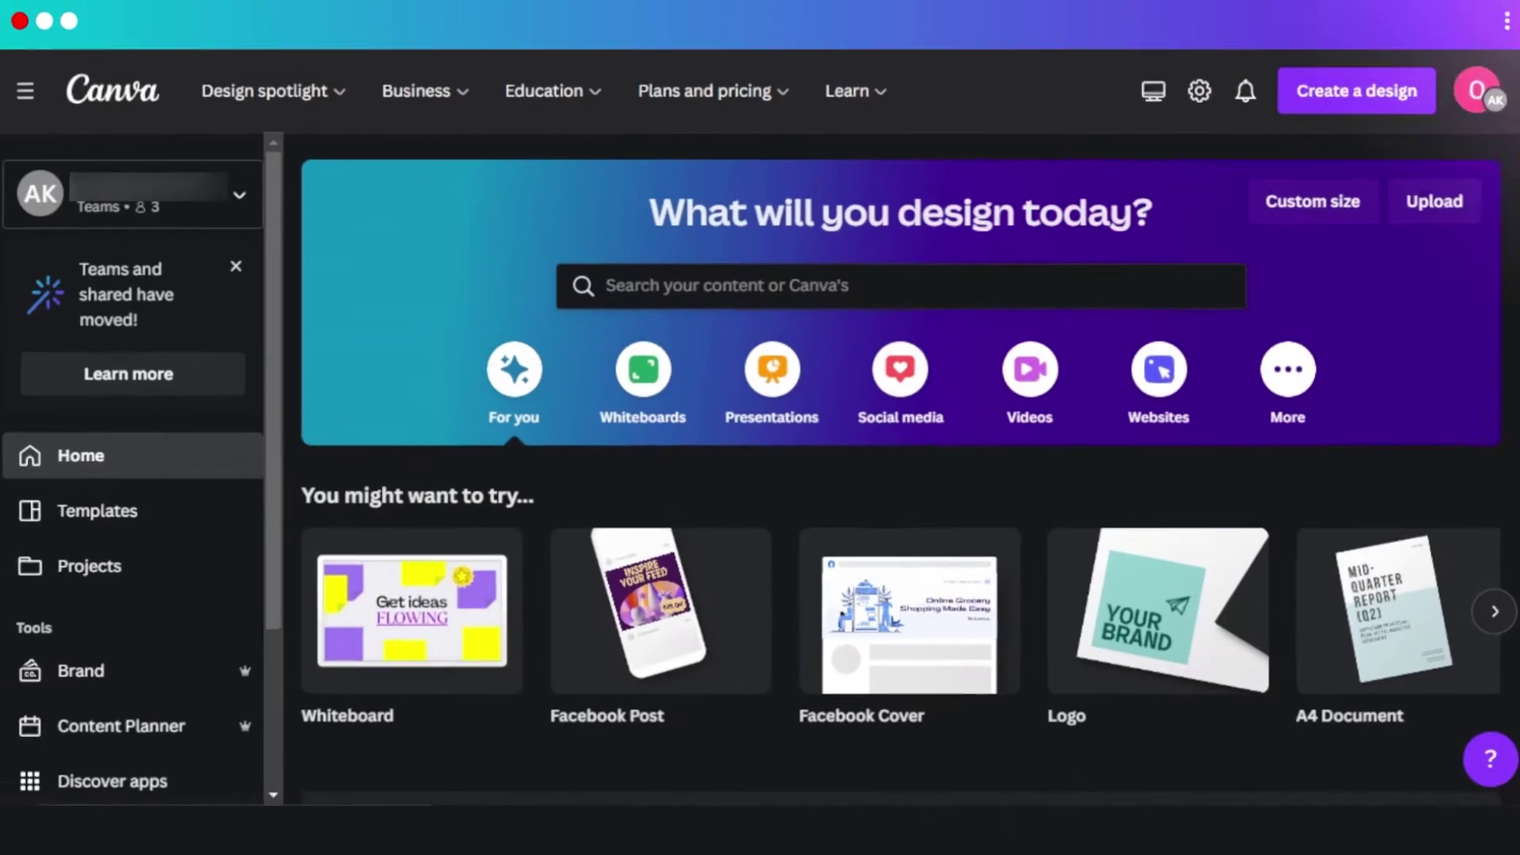
scroll(895, 475, down, 6)
scroll(1495, 446, up, 4)
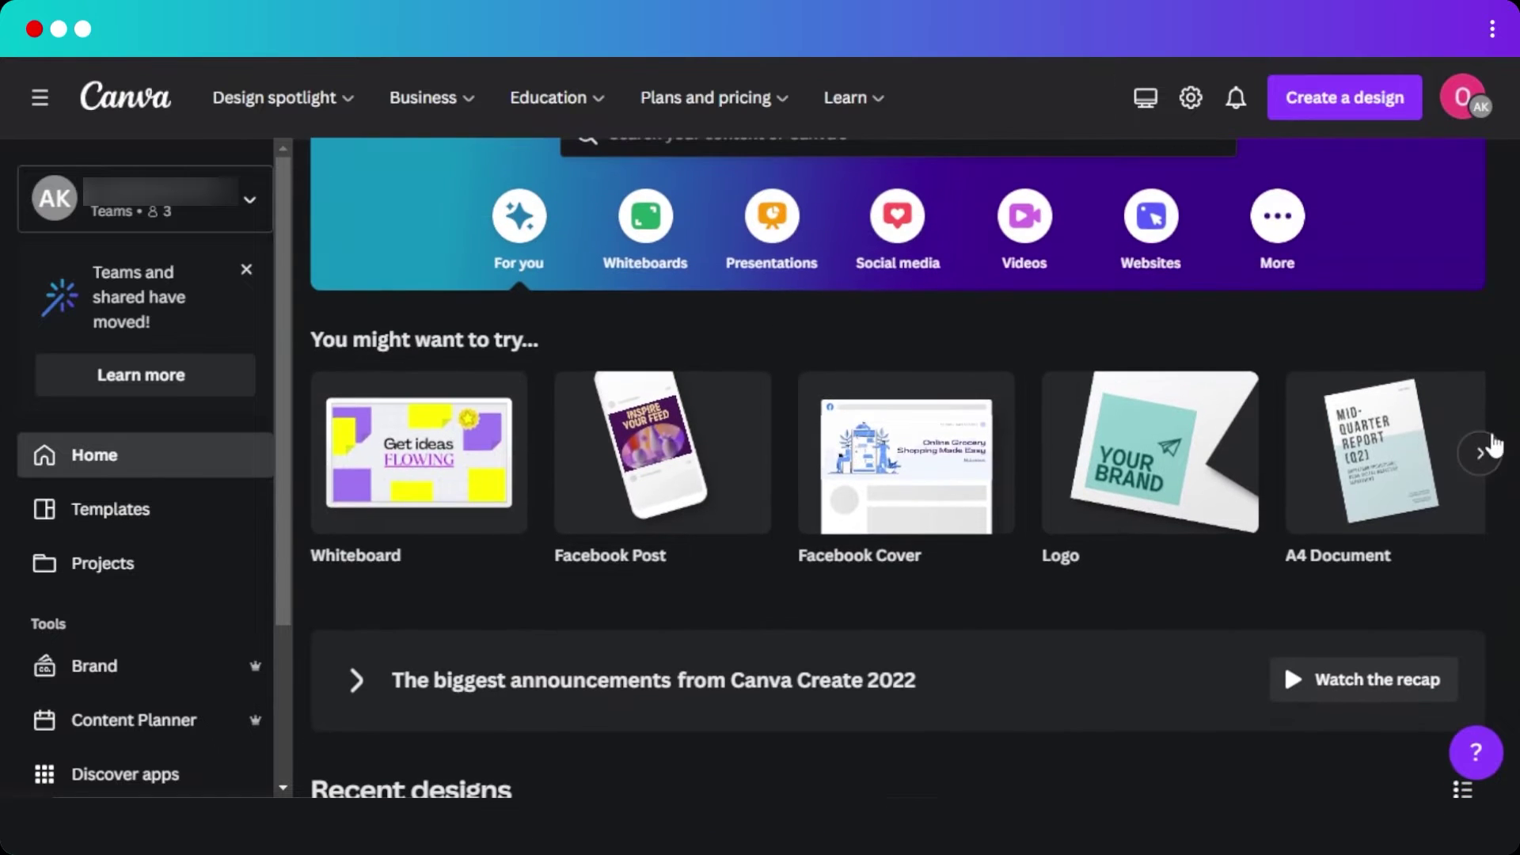
click(1485, 464)
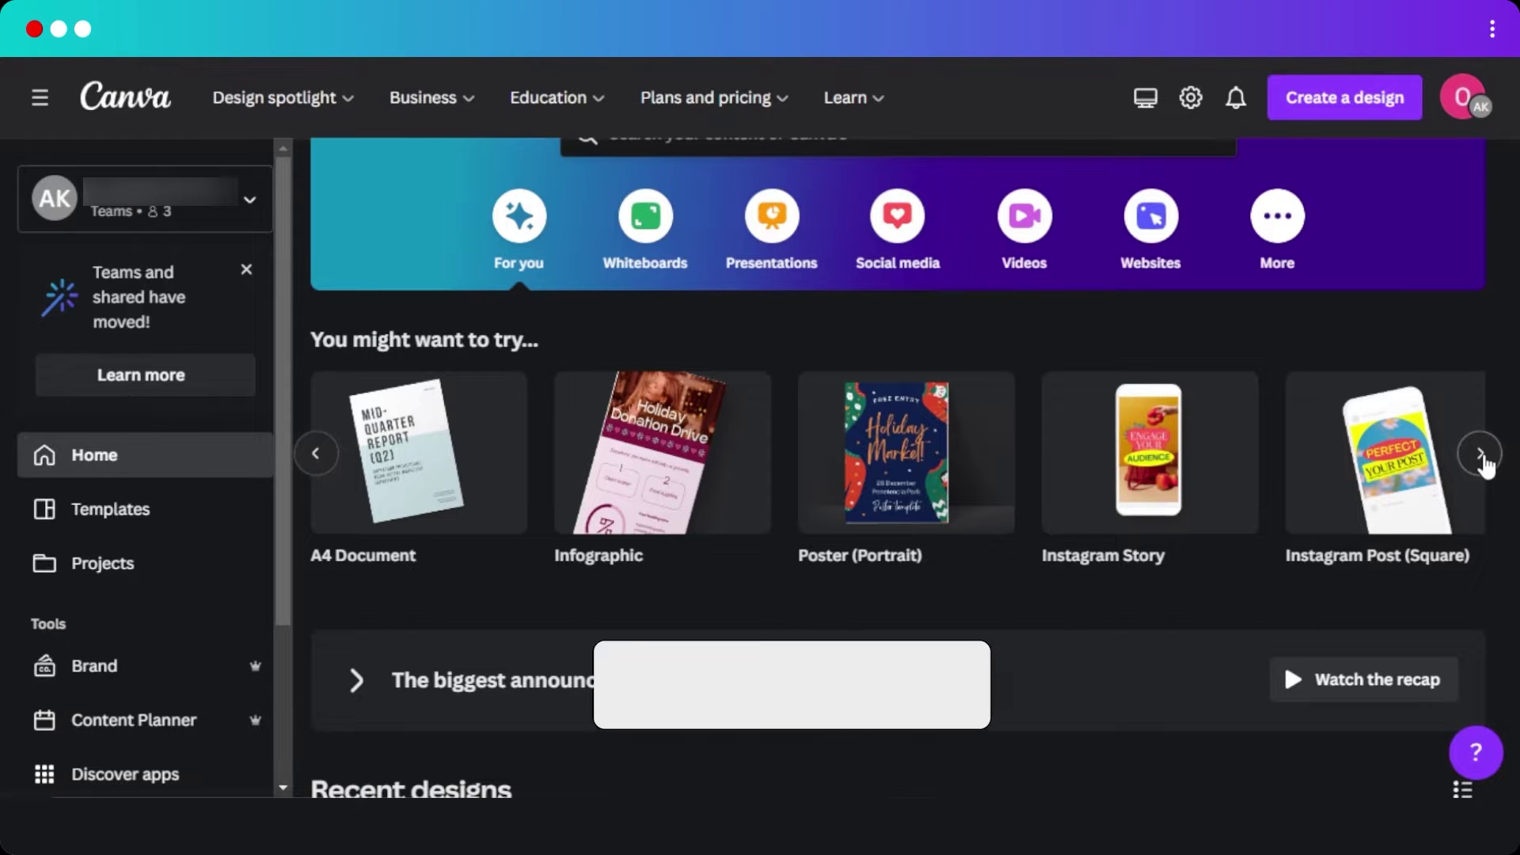
click(1482, 456)
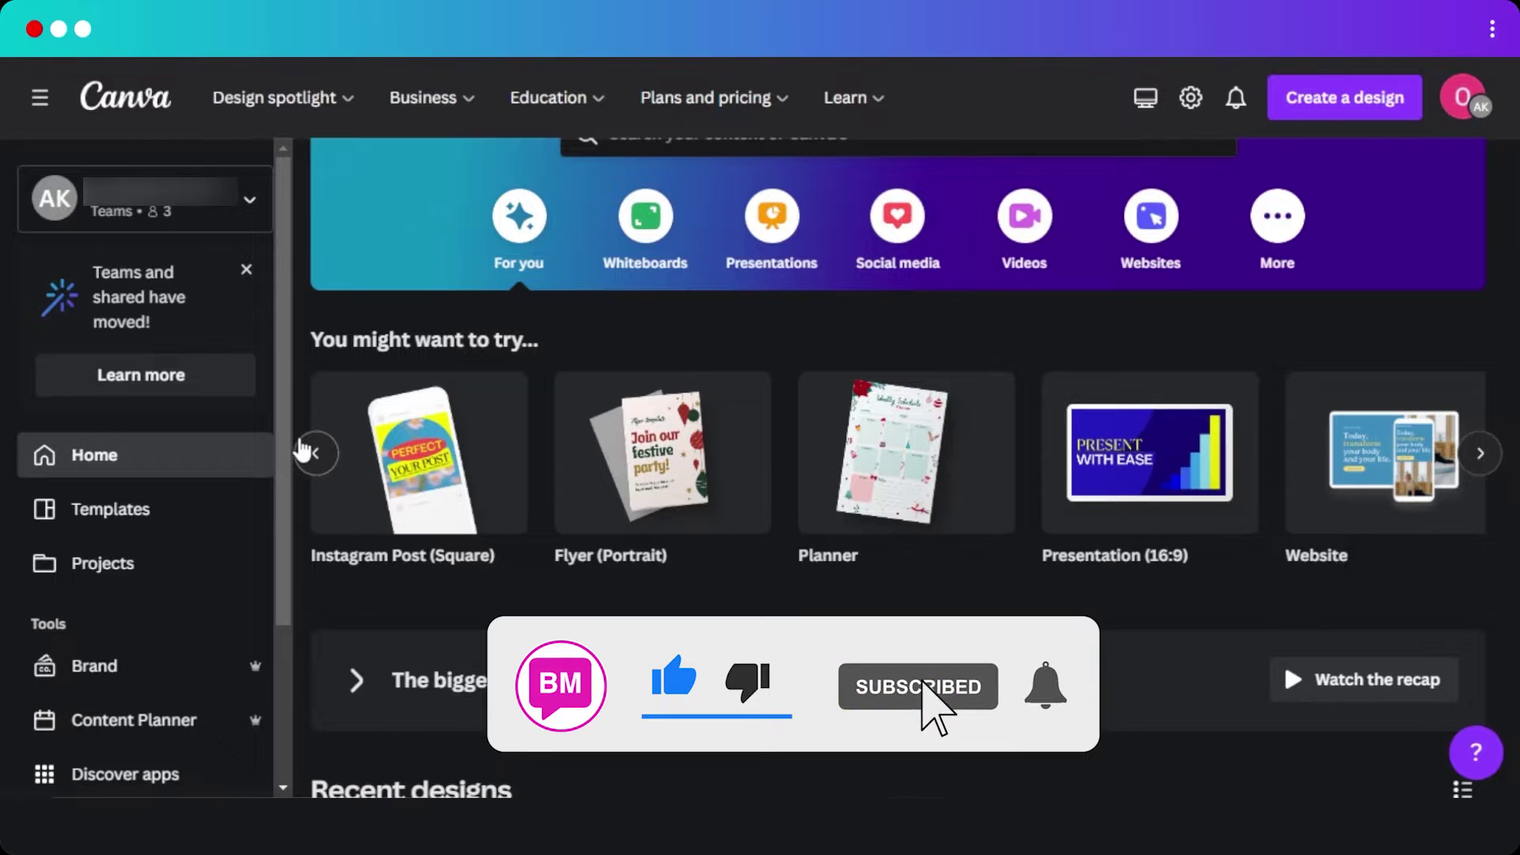
click(307, 453)
click(314, 456)
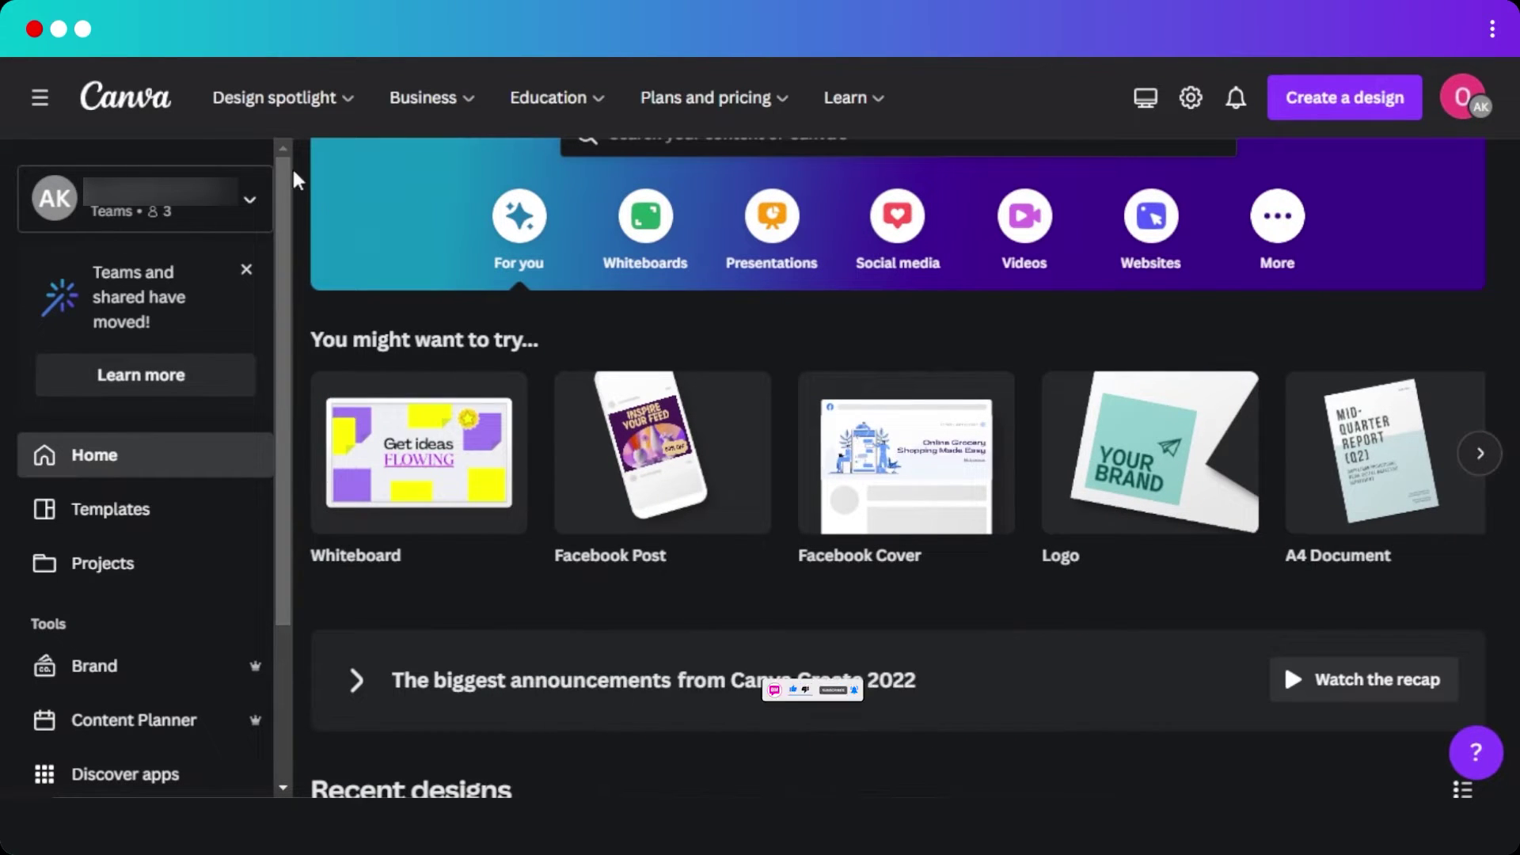
scroll(283, 229, down, 1)
scroll(282, 229, up, 1)
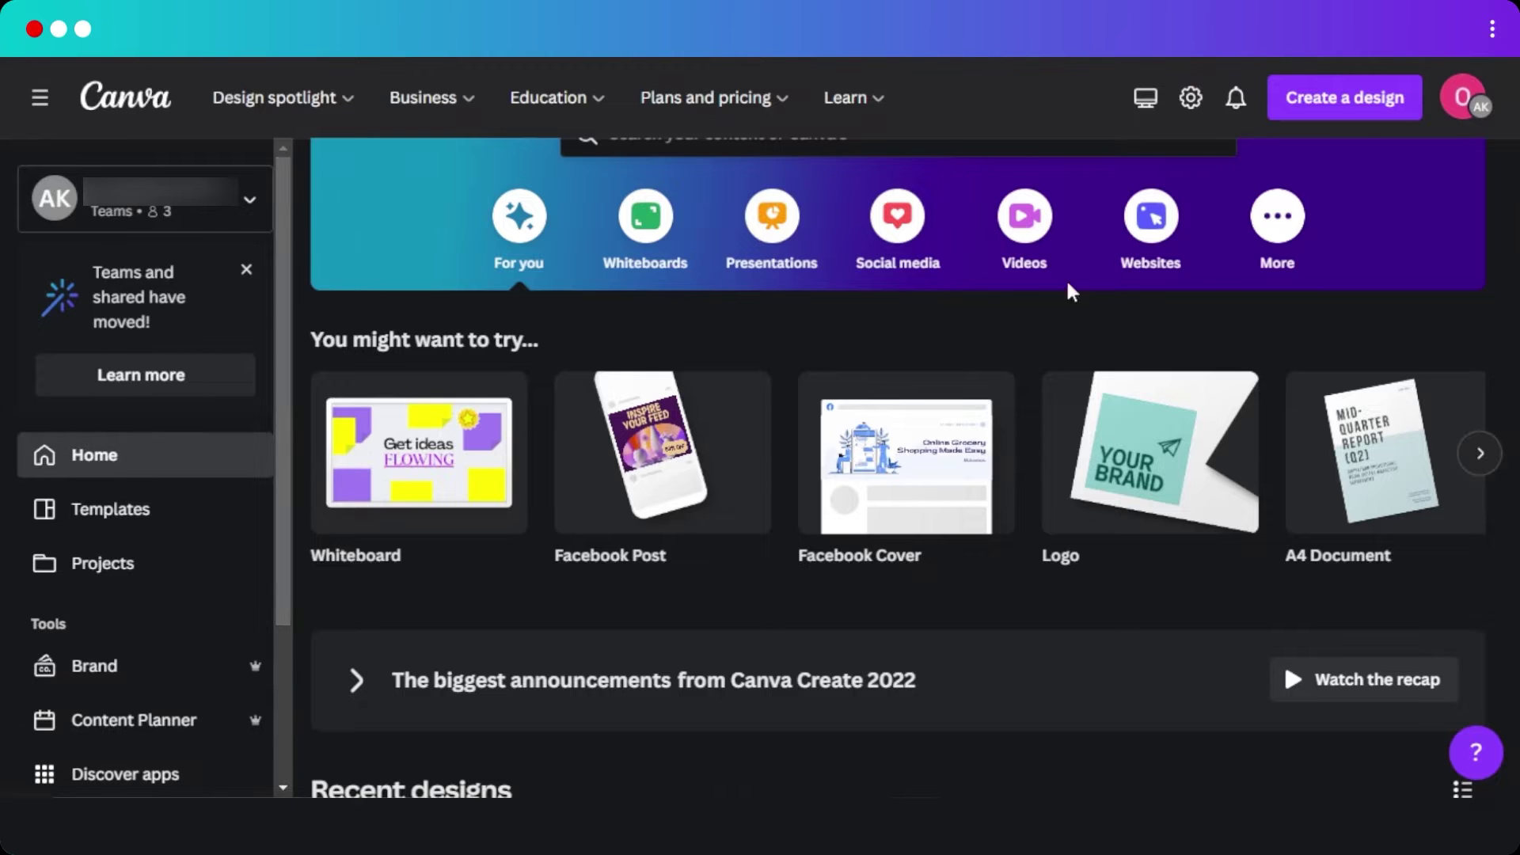
scroll(650, 436, up, 2)
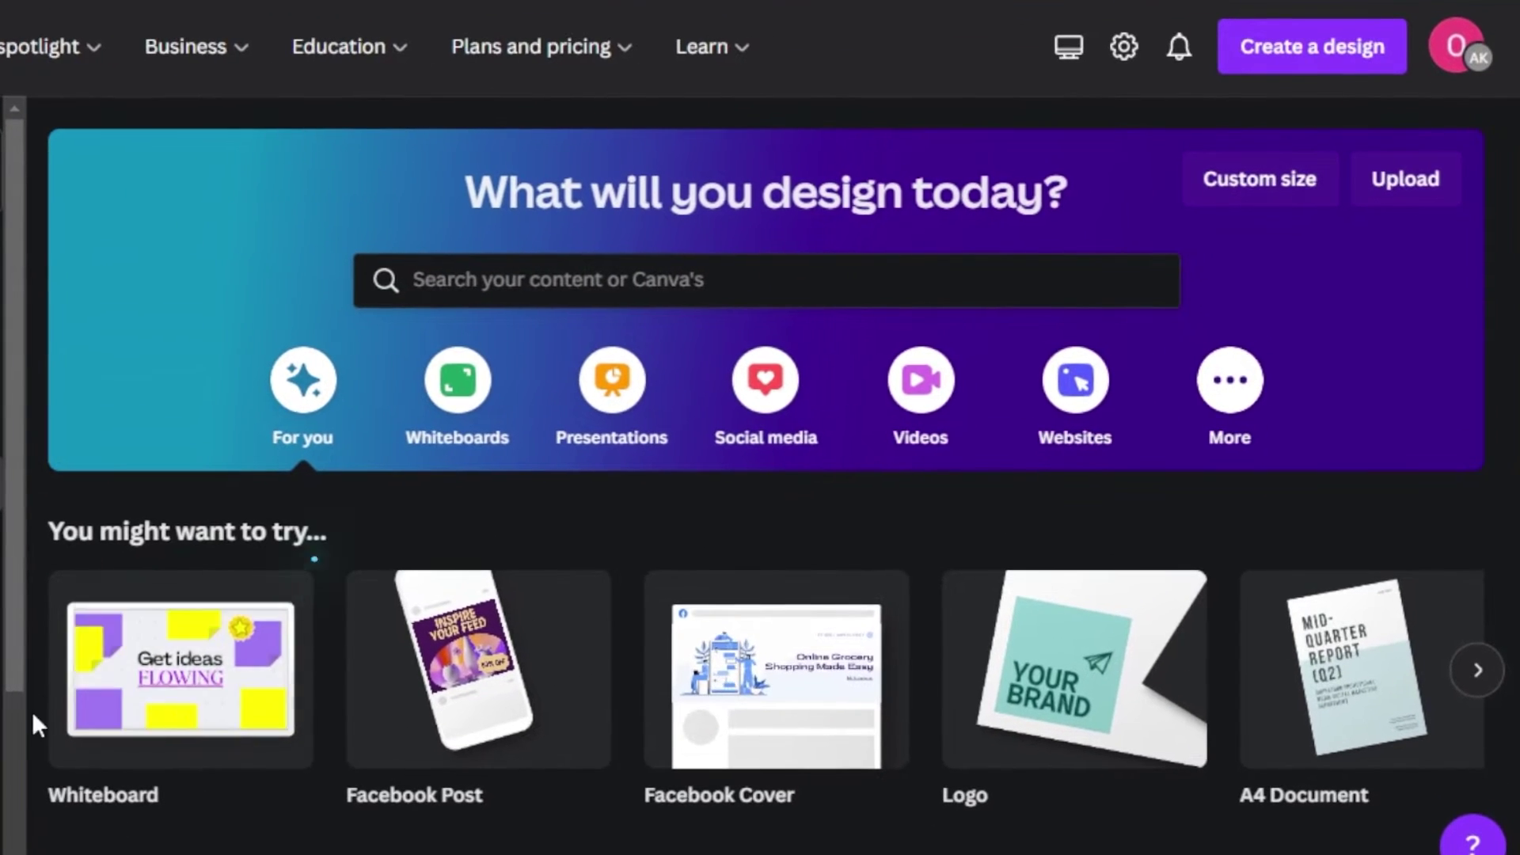
mouse_move(198, 766)
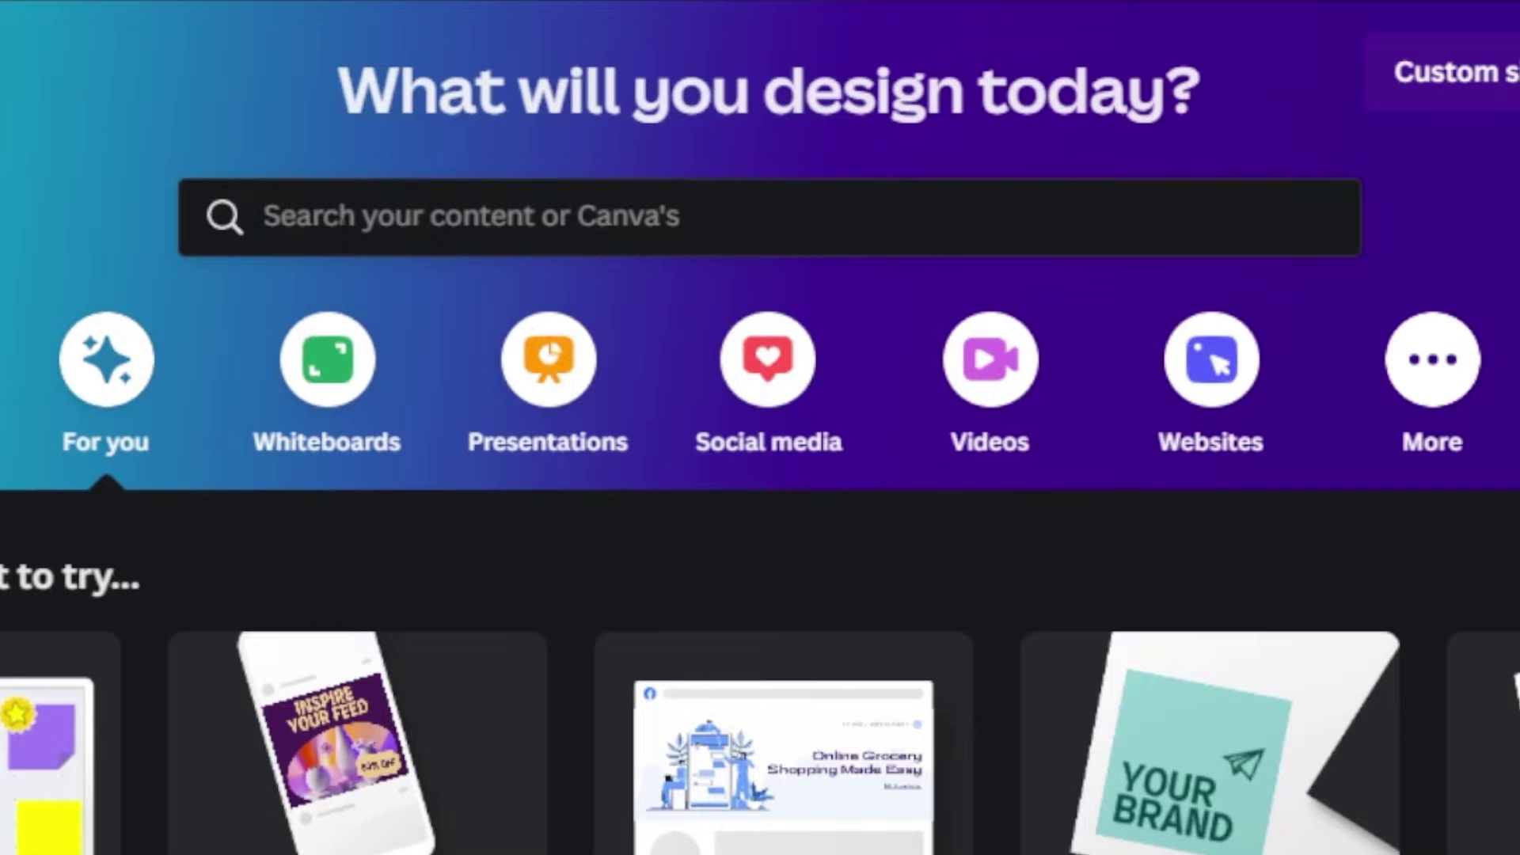
Step: Switch the banner to the Whiteboards category to list whiteboard templates
click(334, 411)
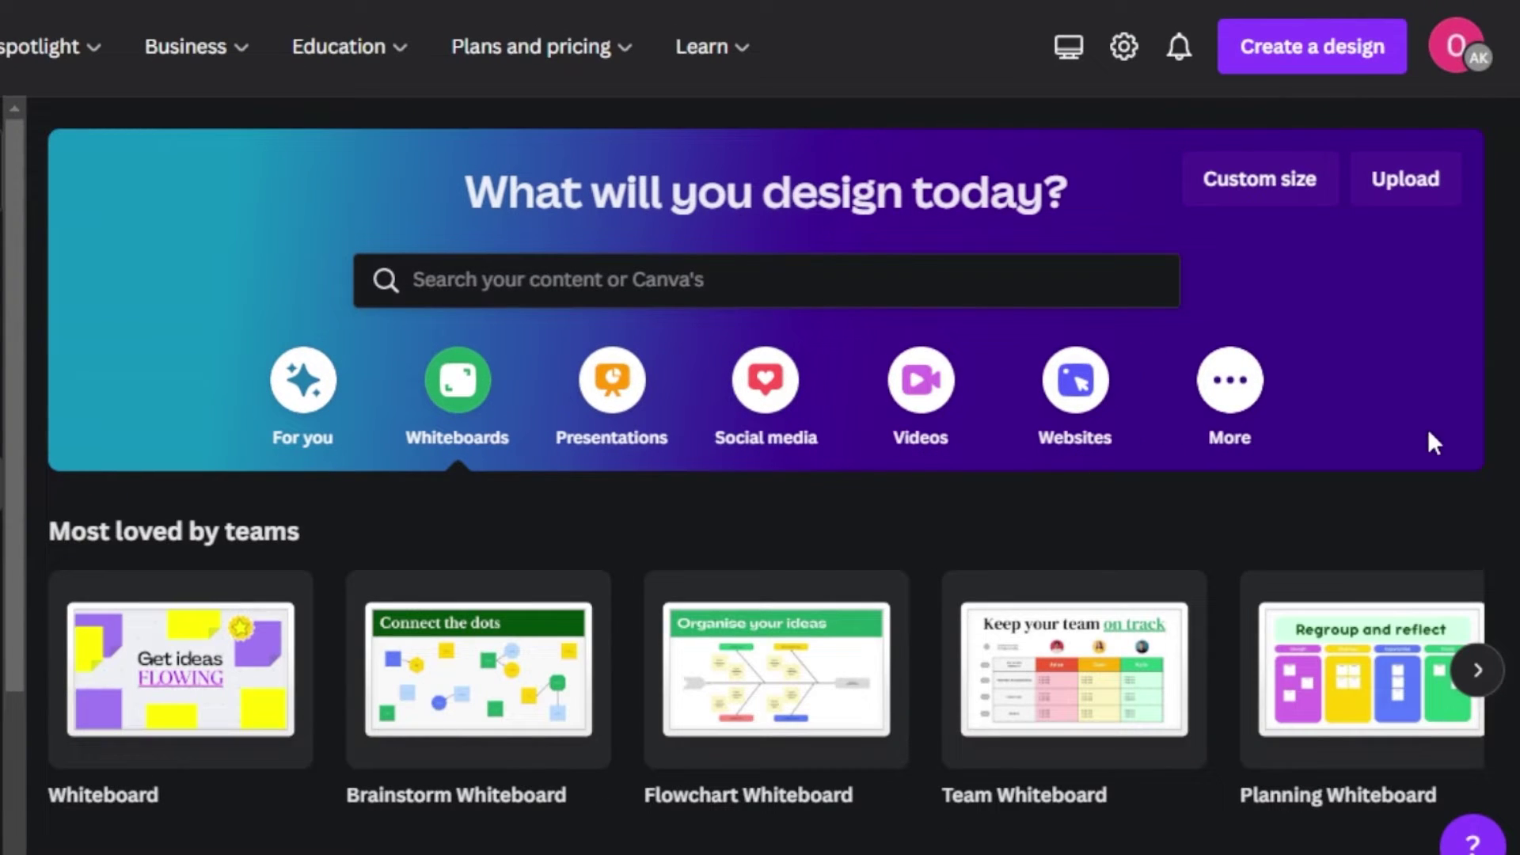
scroll(760, 475, down, 5)
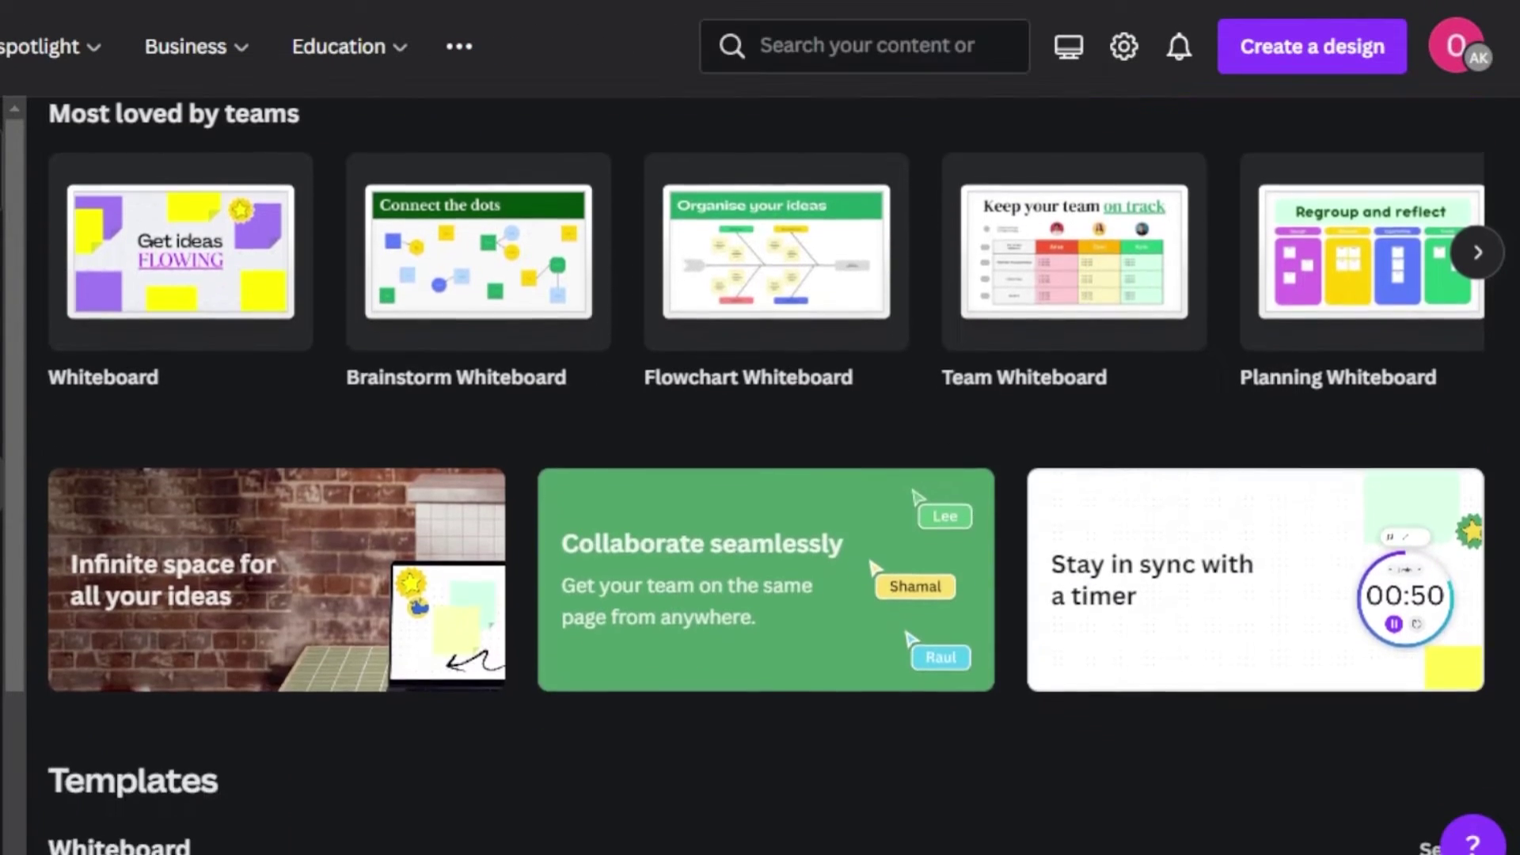
scroll(760, 475, down, 9)
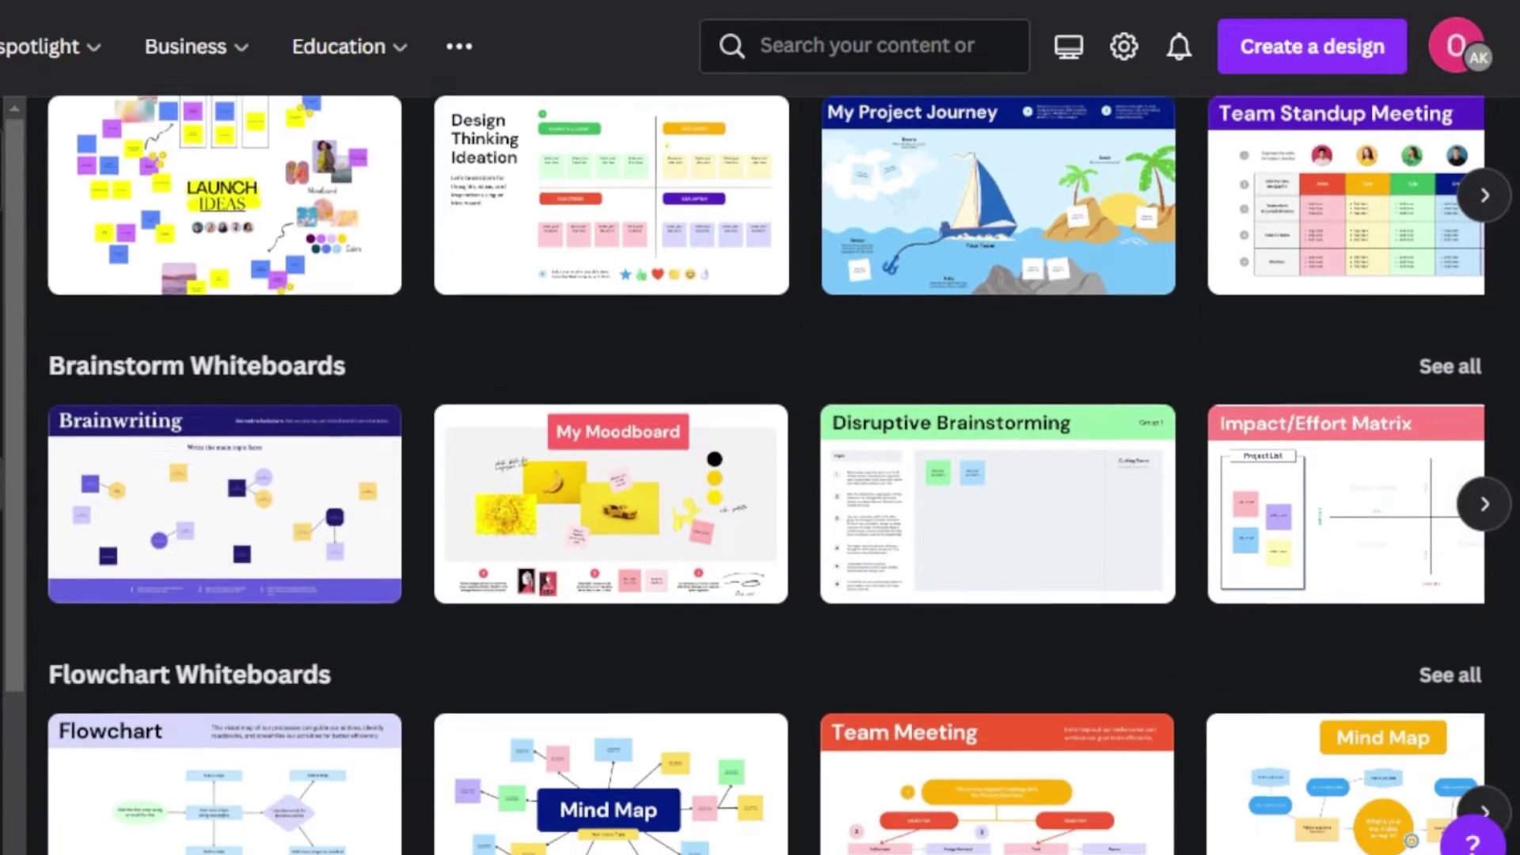
scroll(761, 475, down, 4)
scroll(760, 475, up, 6)
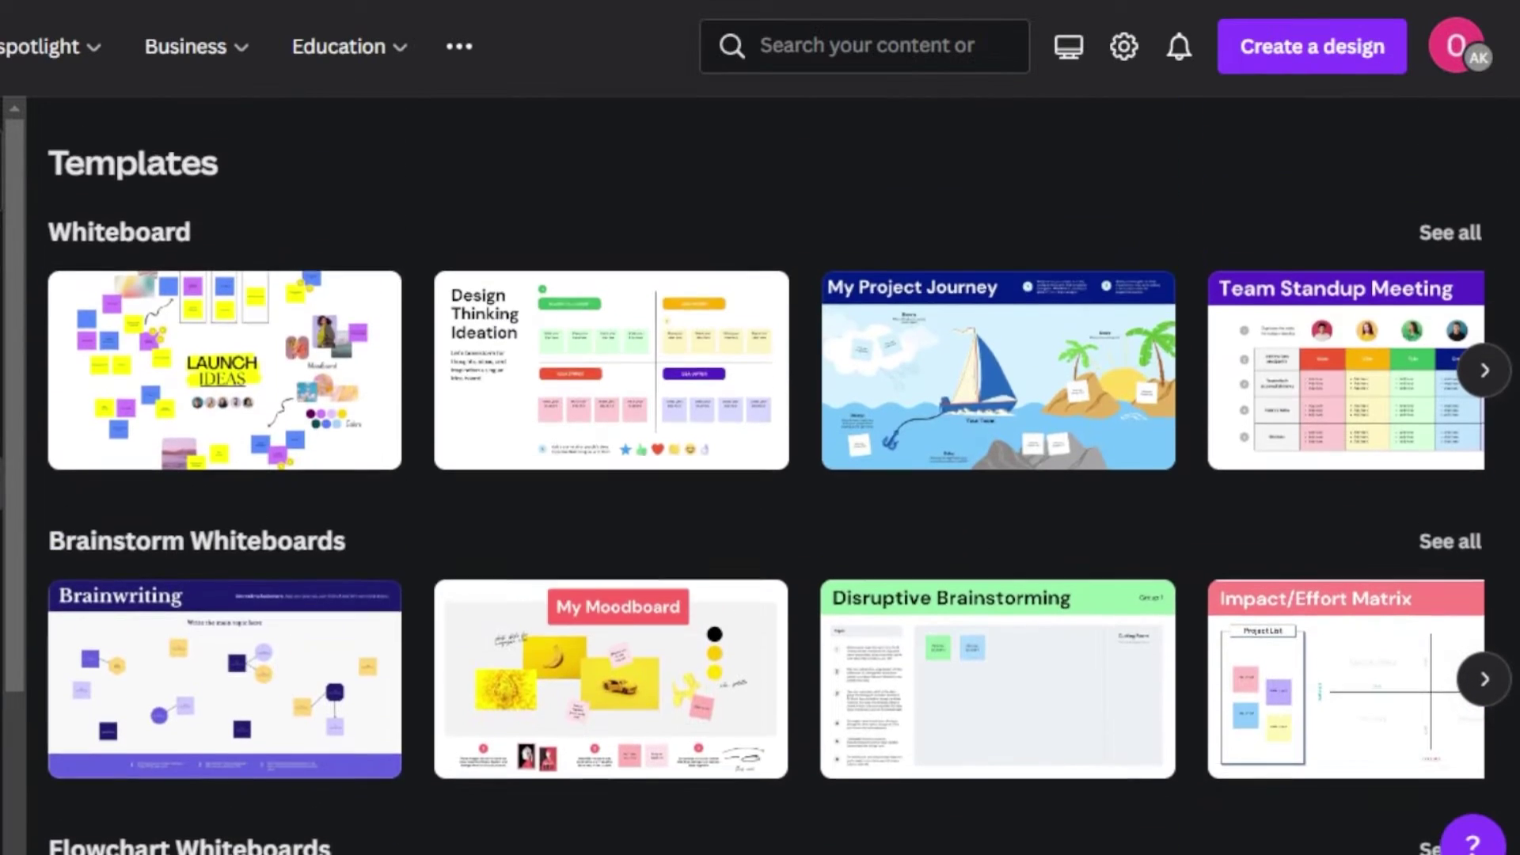
scroll(760, 475, down, 1)
scroll(761, 475, up, 2)
scroll(760, 475, down, 1)
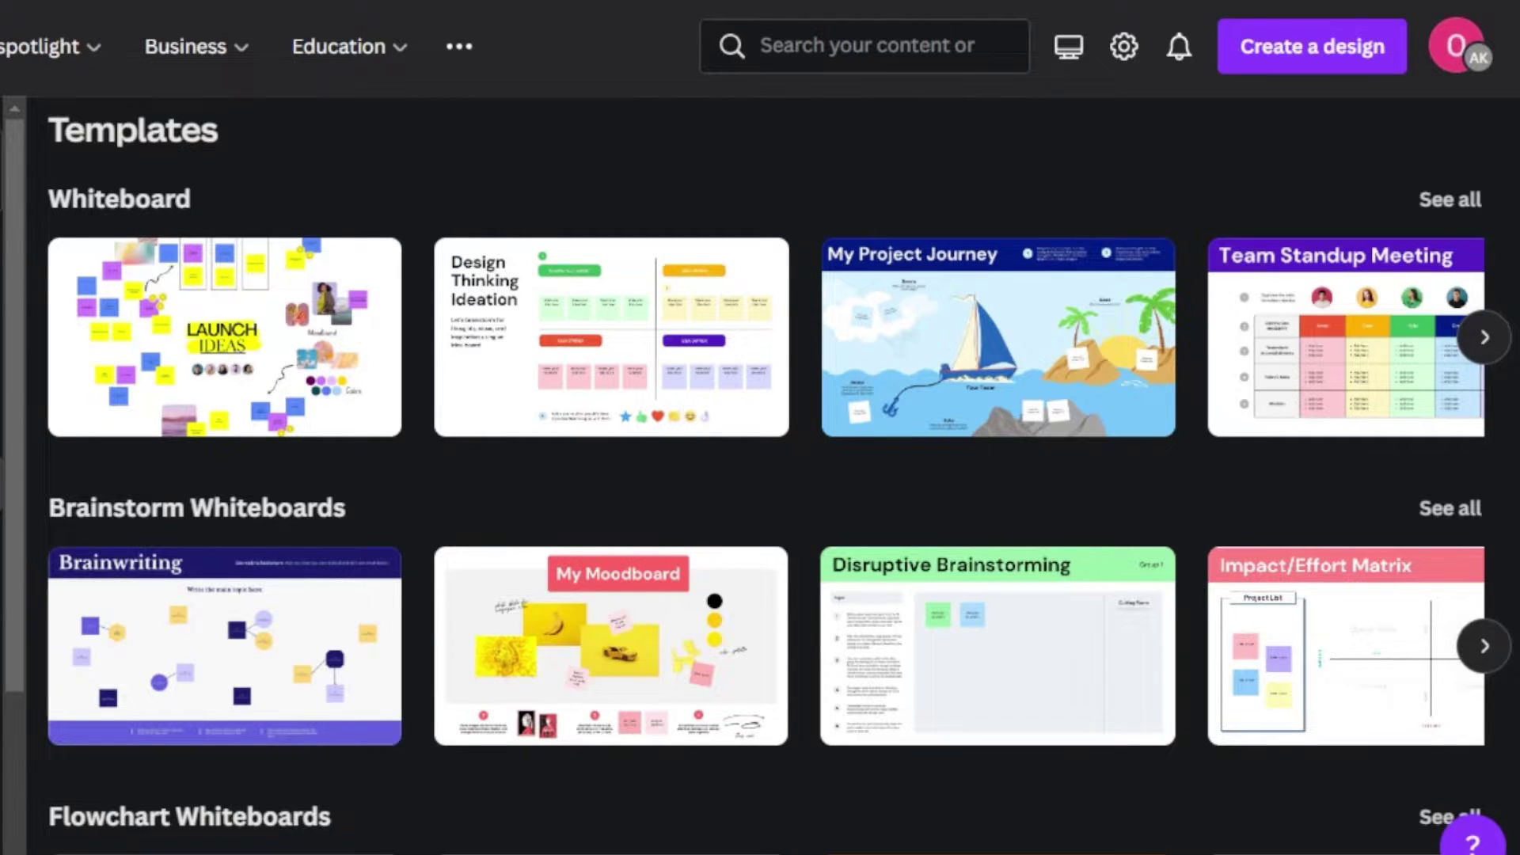
Step: Browse the Whiteboard, Brainstorm, Flowchart, Team and Planning template rows
scroll(779, 475, down, 4)
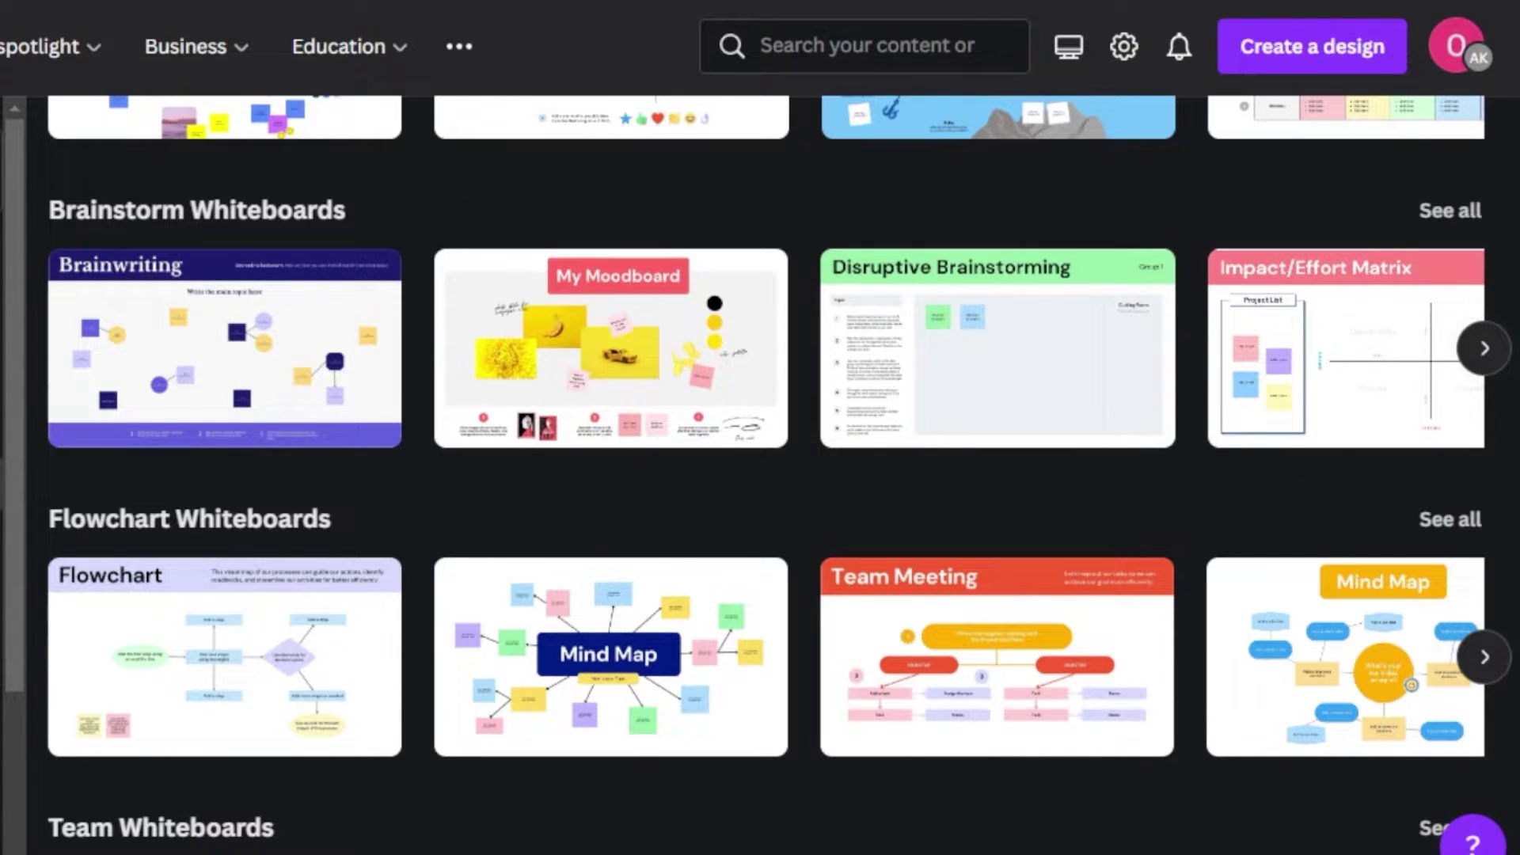
scroll(779, 475, down, 3)
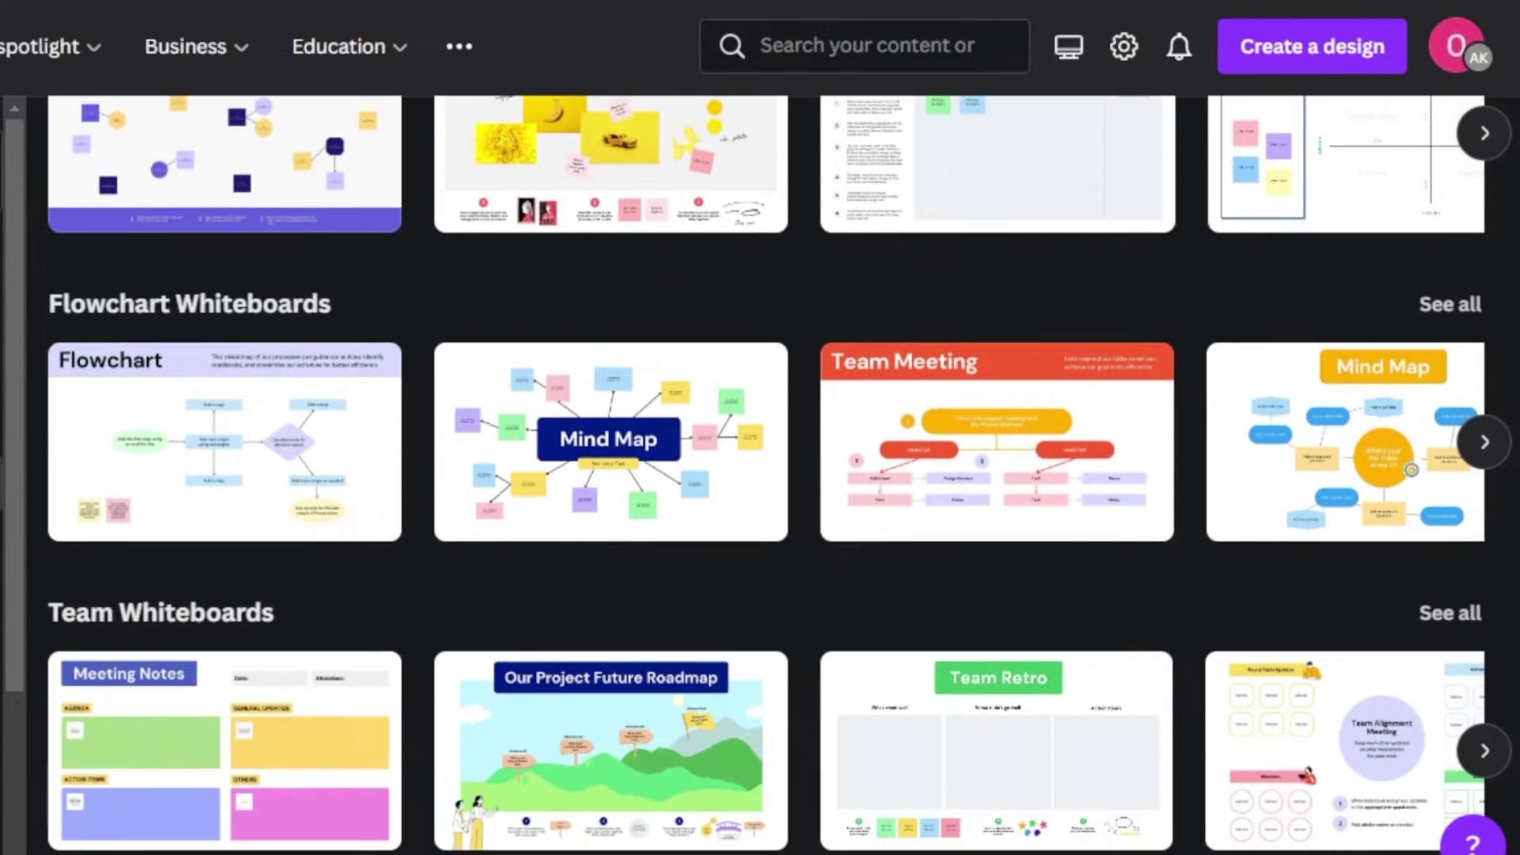
scroll(779, 475, down, 4)
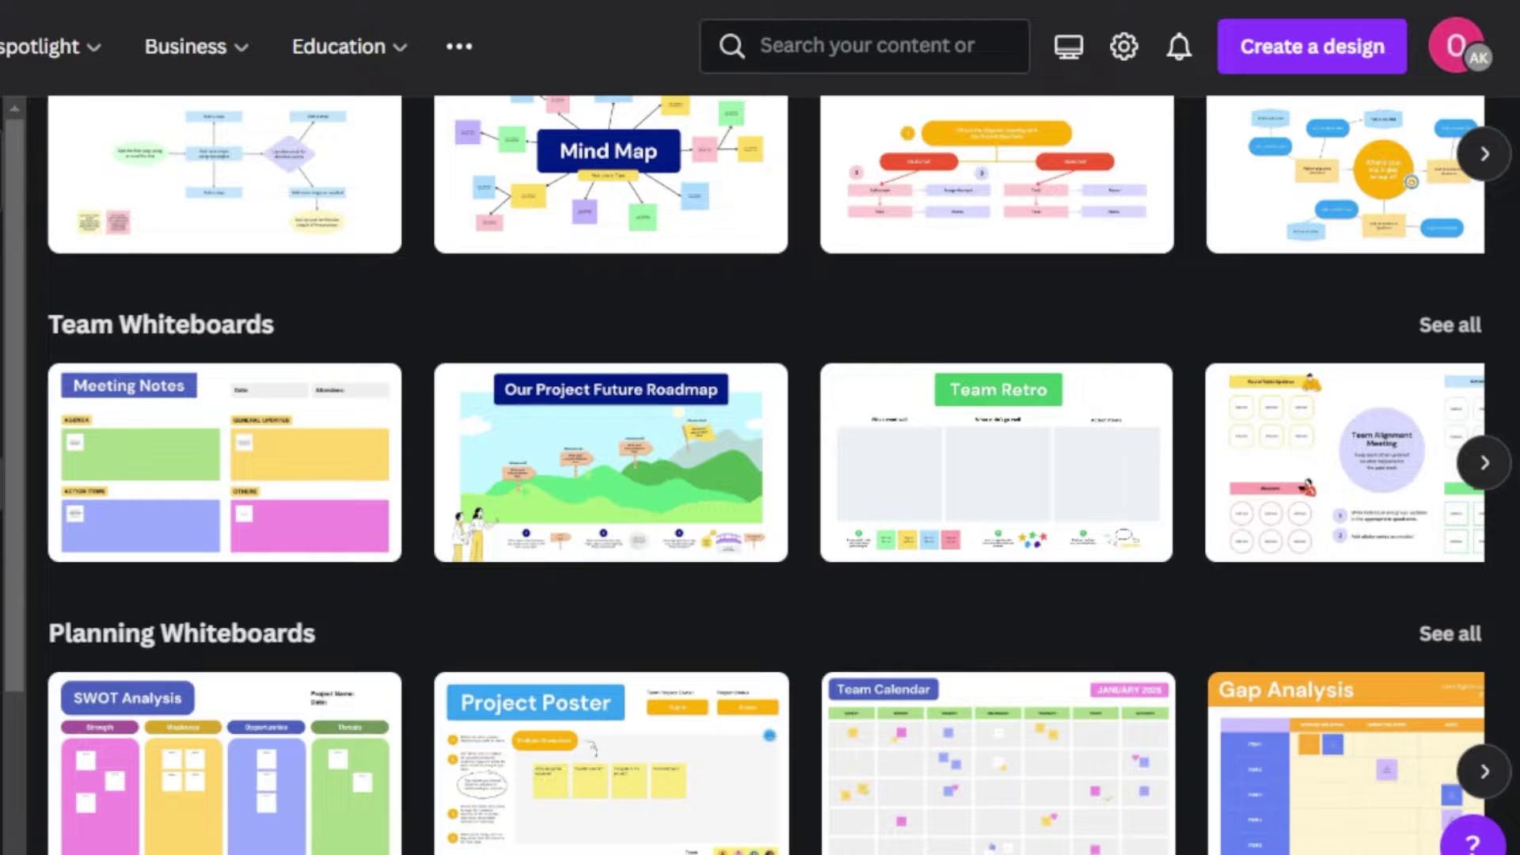
scroll(779, 475, down, 1)
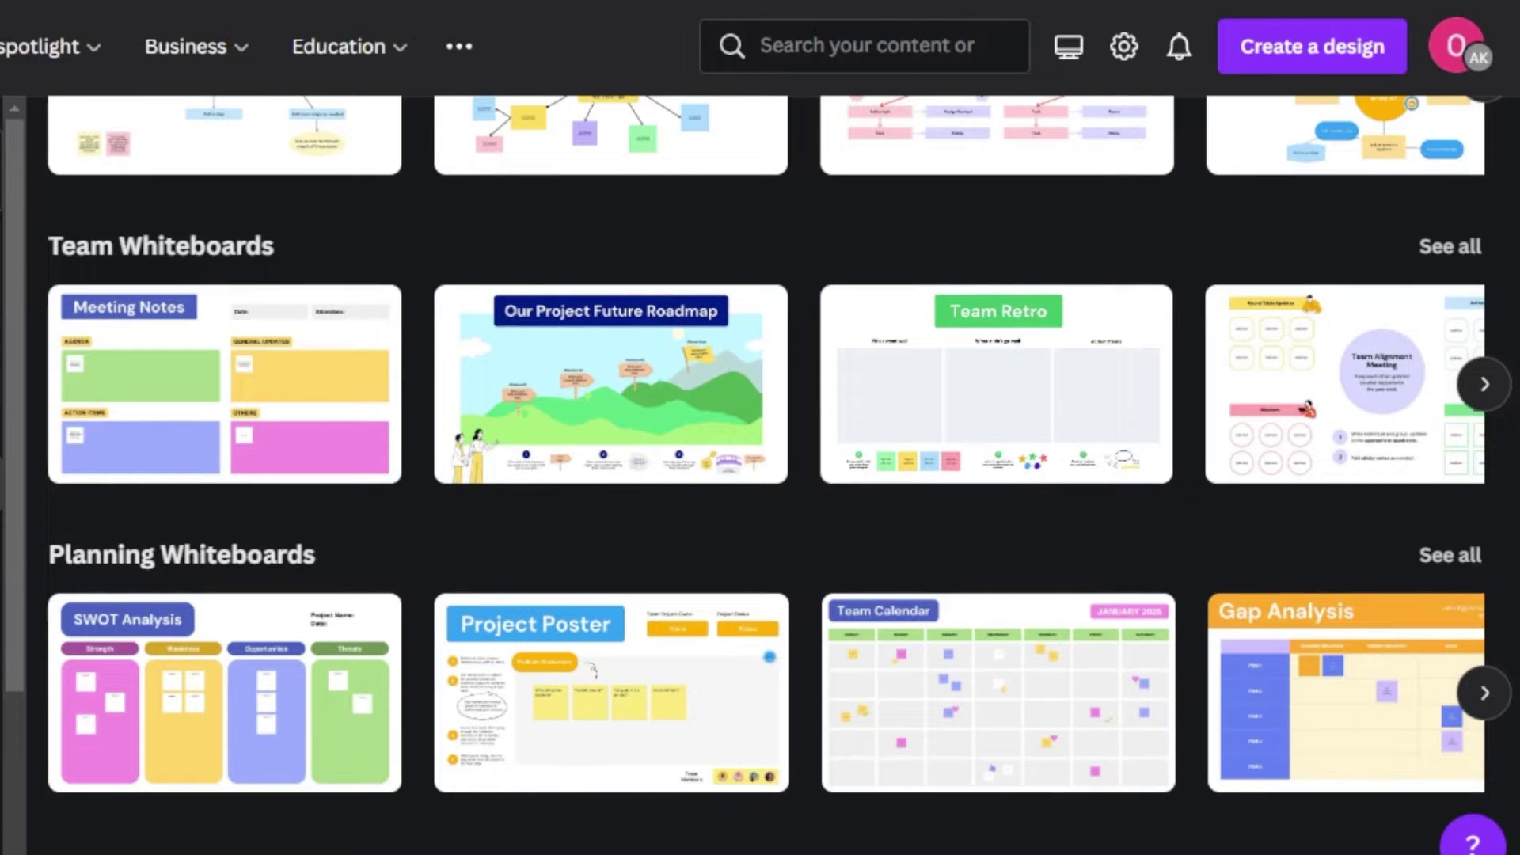
scroll(779, 475, up, 12)
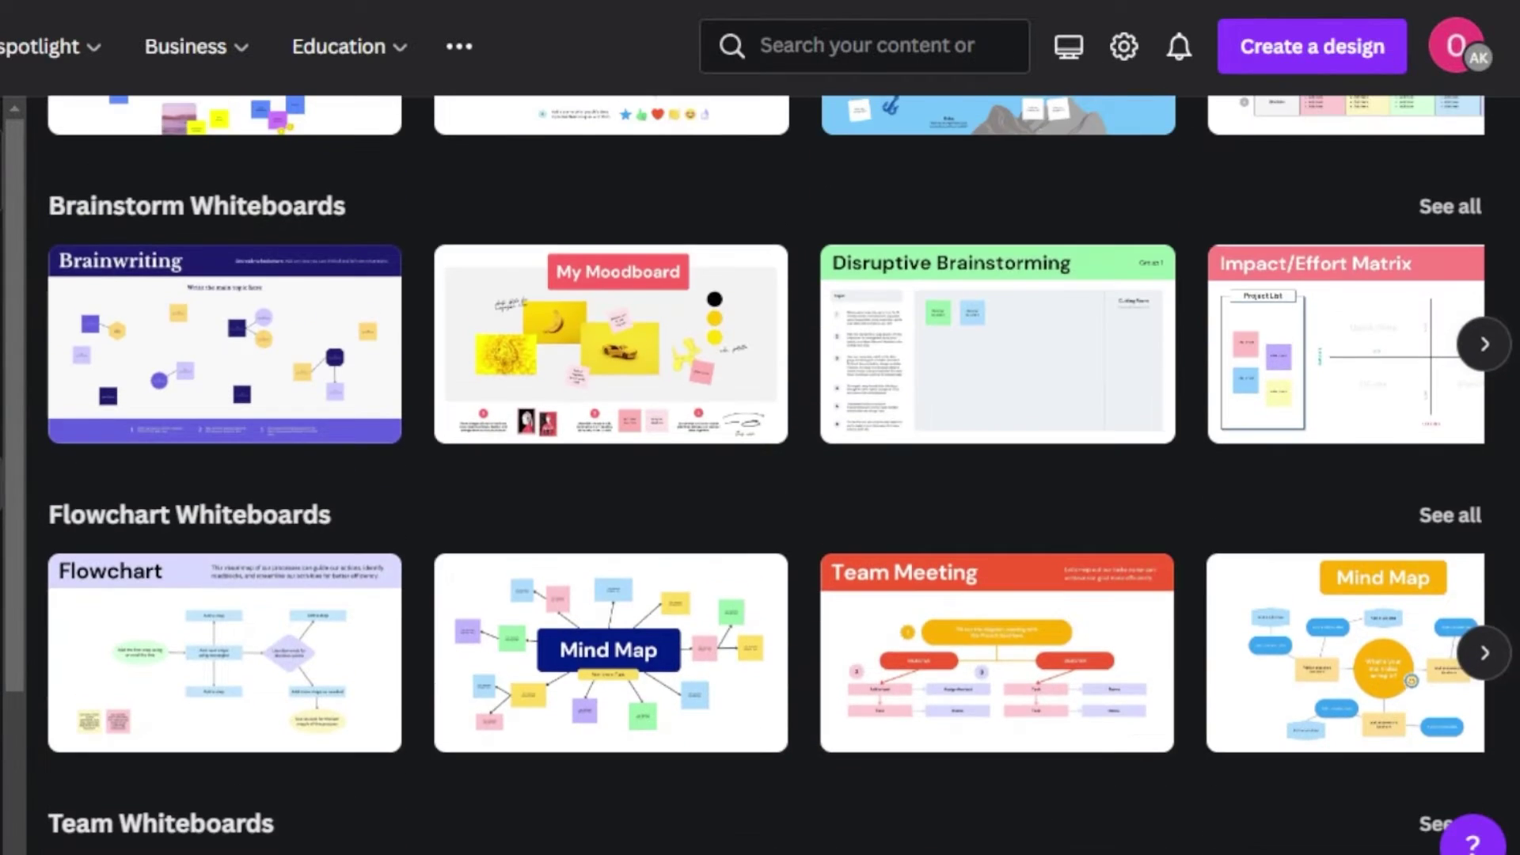
scroll(779, 475, down, 2)
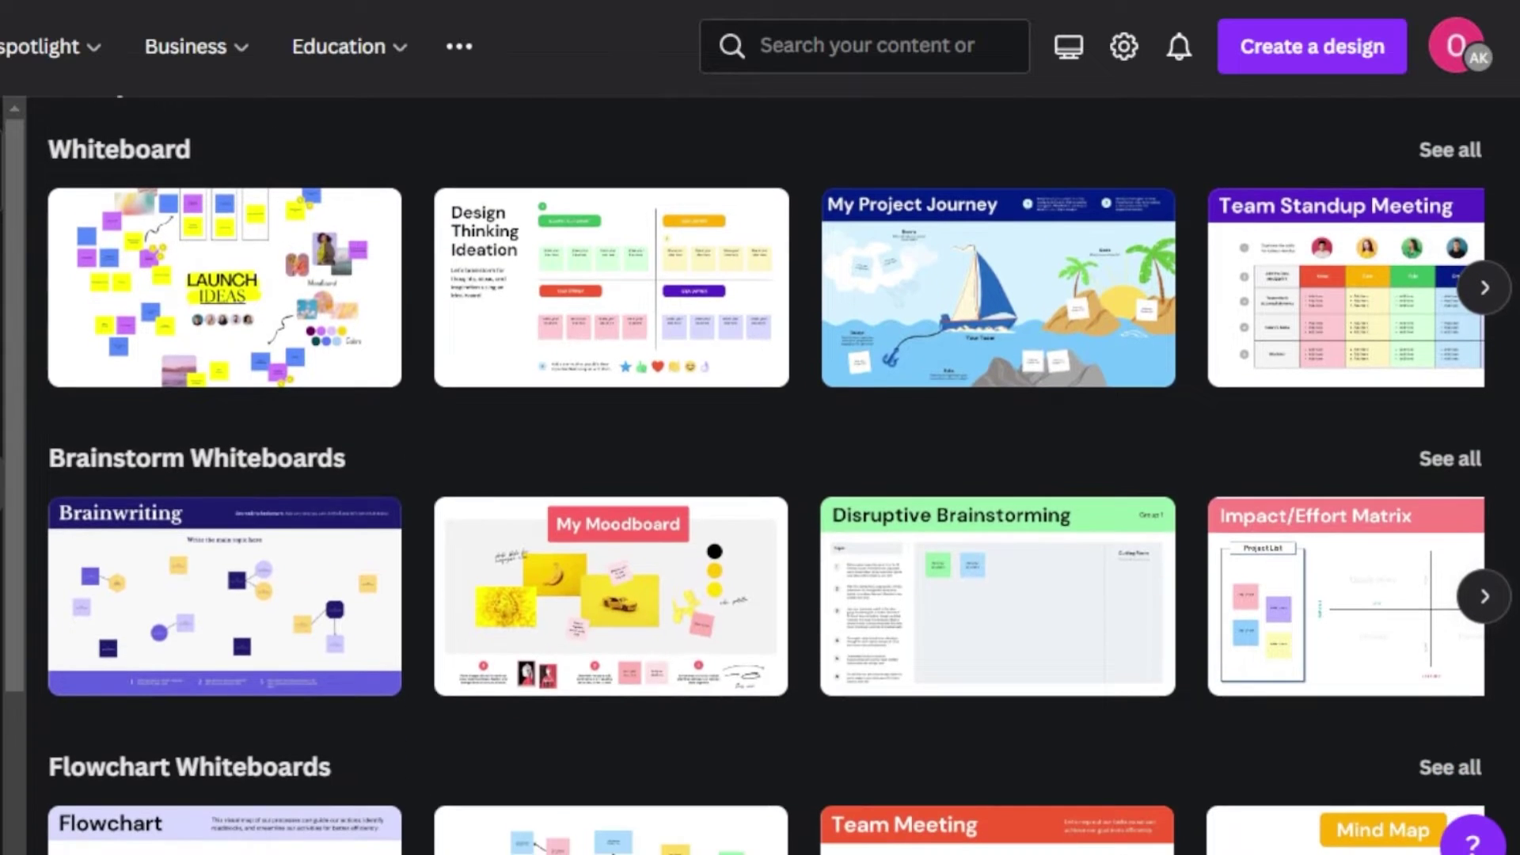
scroll(779, 475, up, 1)
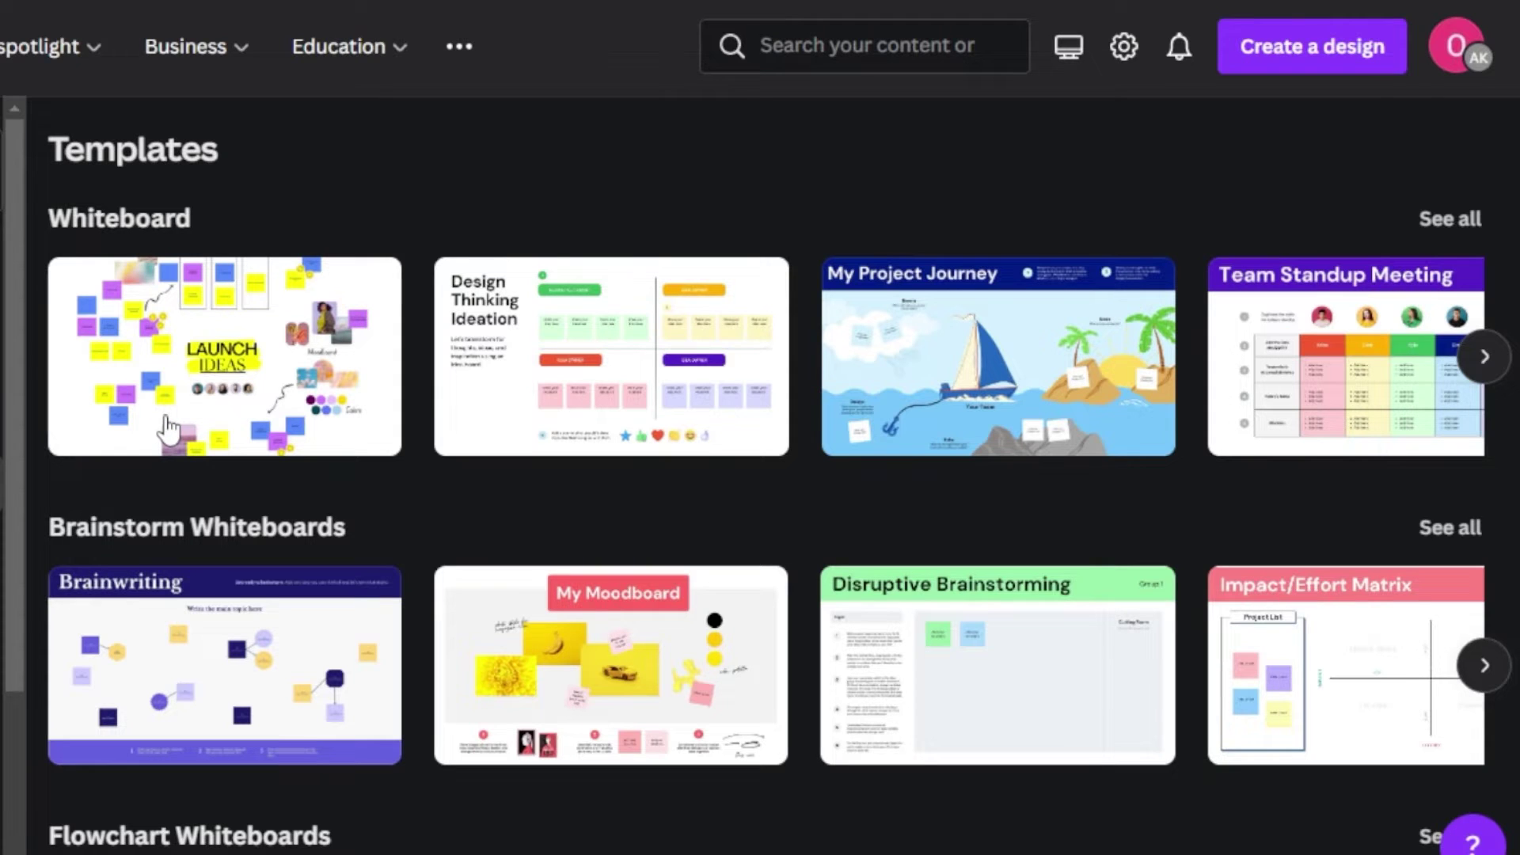
click(191, 329)
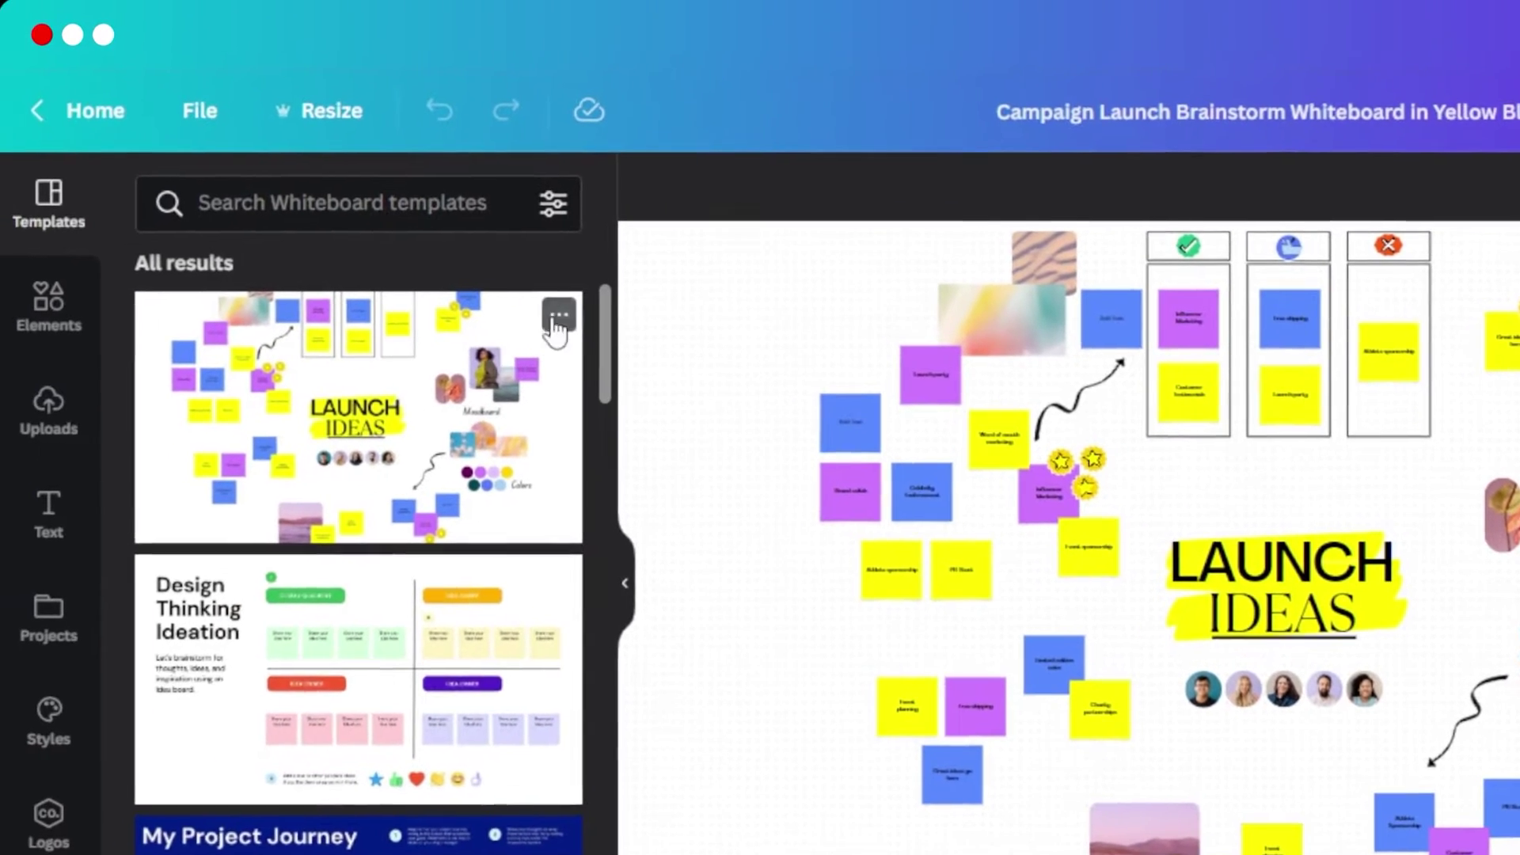
drag(604, 321, 608, 467)
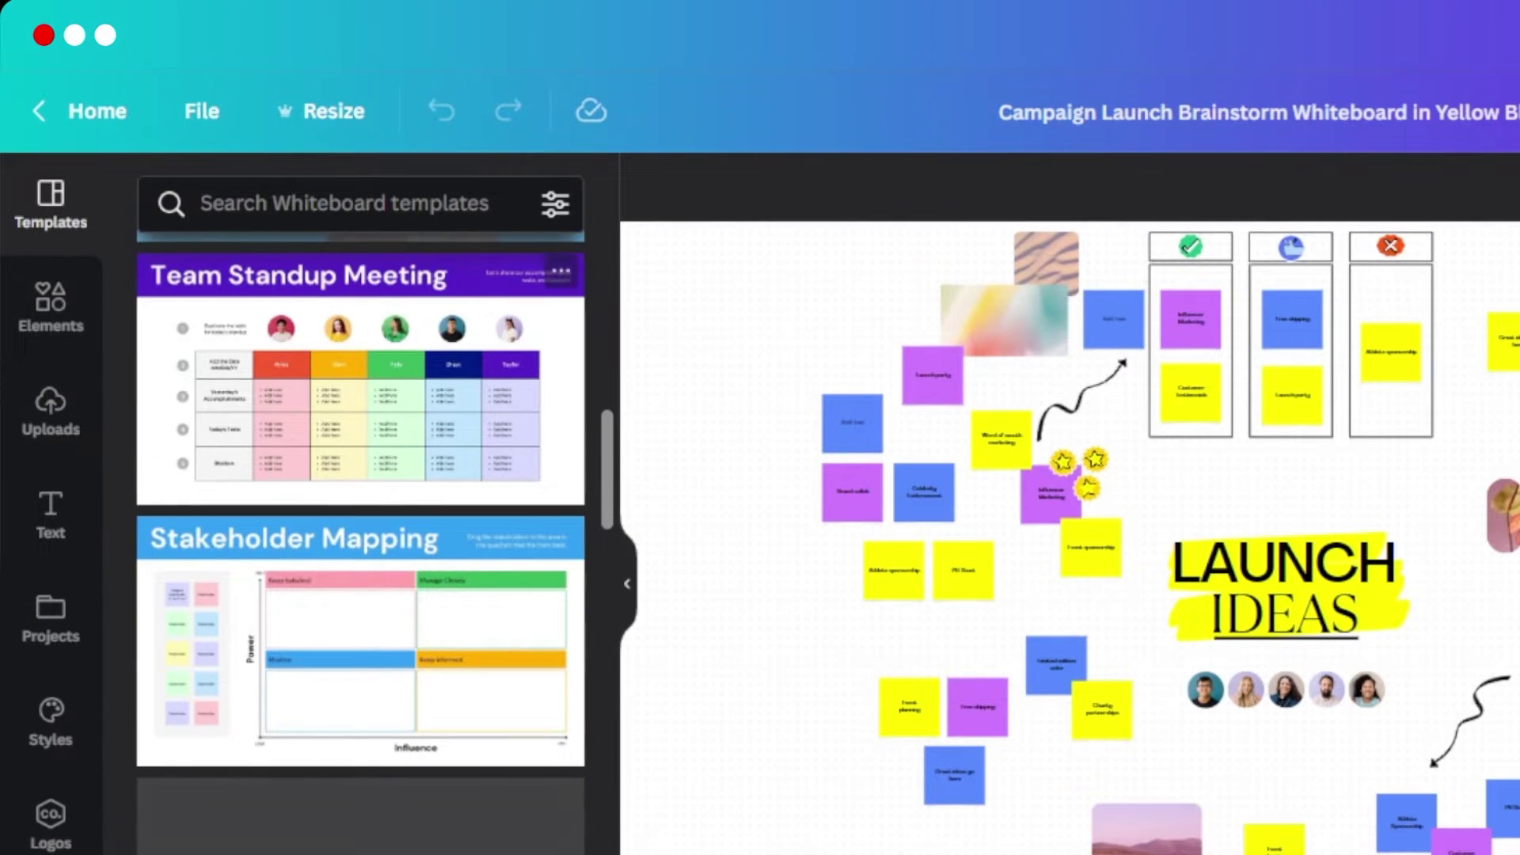
drag(616, 453, 613, 352)
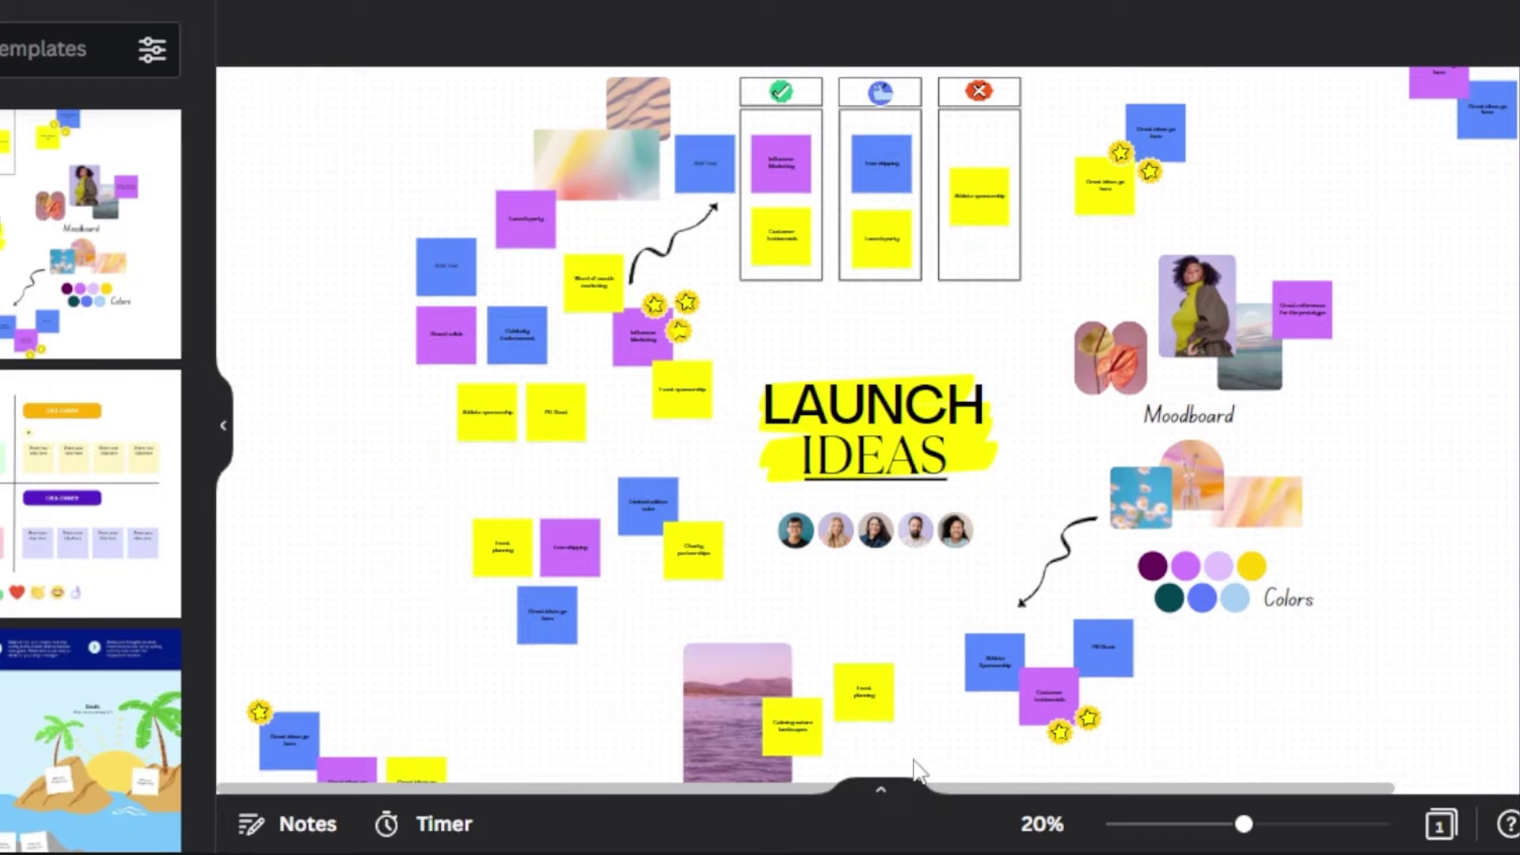
drag(1245, 825, 1281, 840)
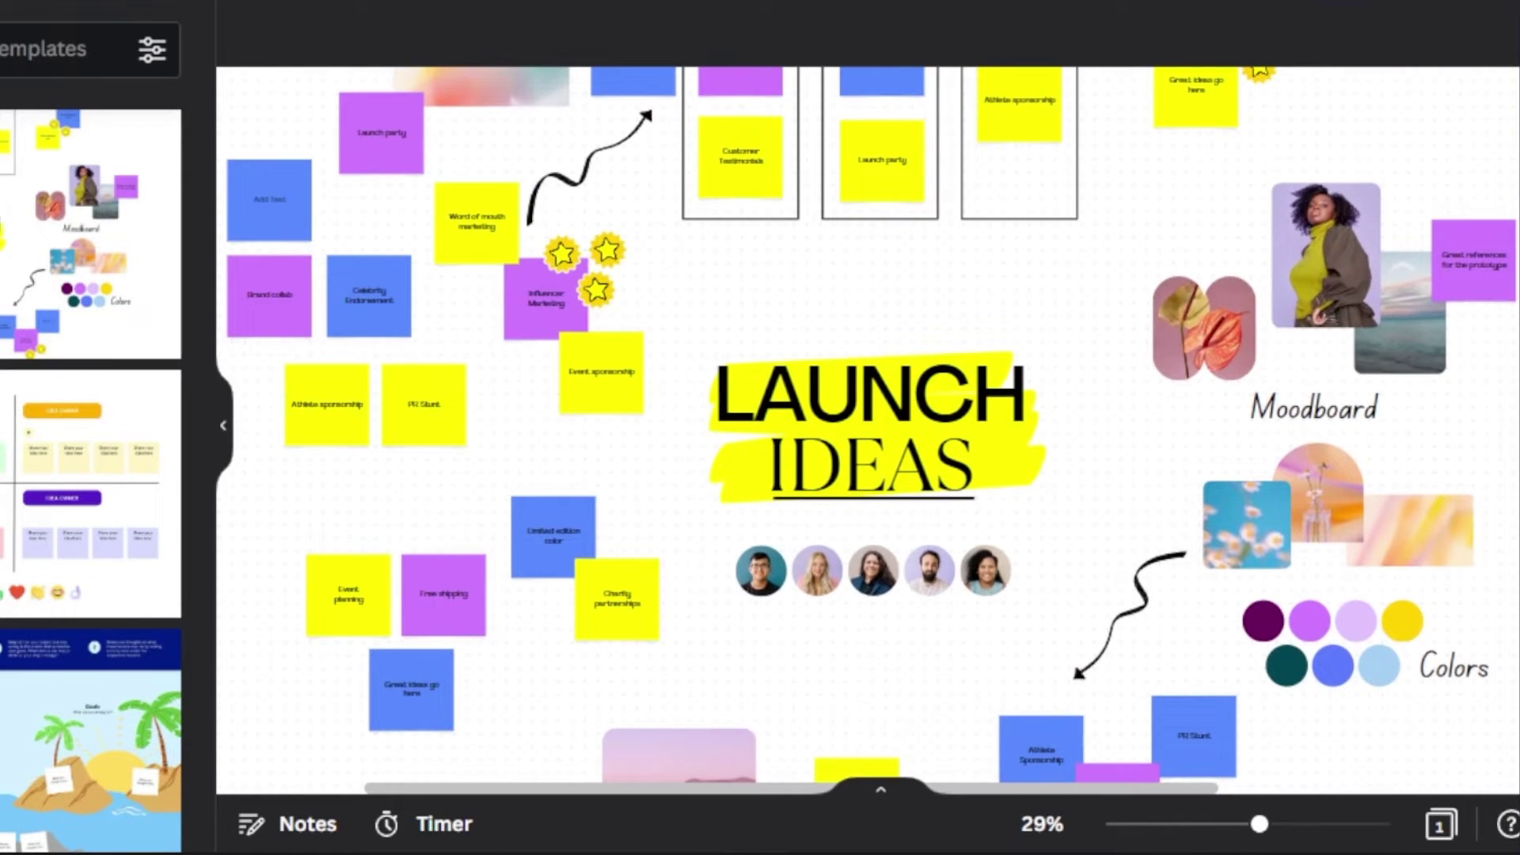
scroll(853, 430, up, 3)
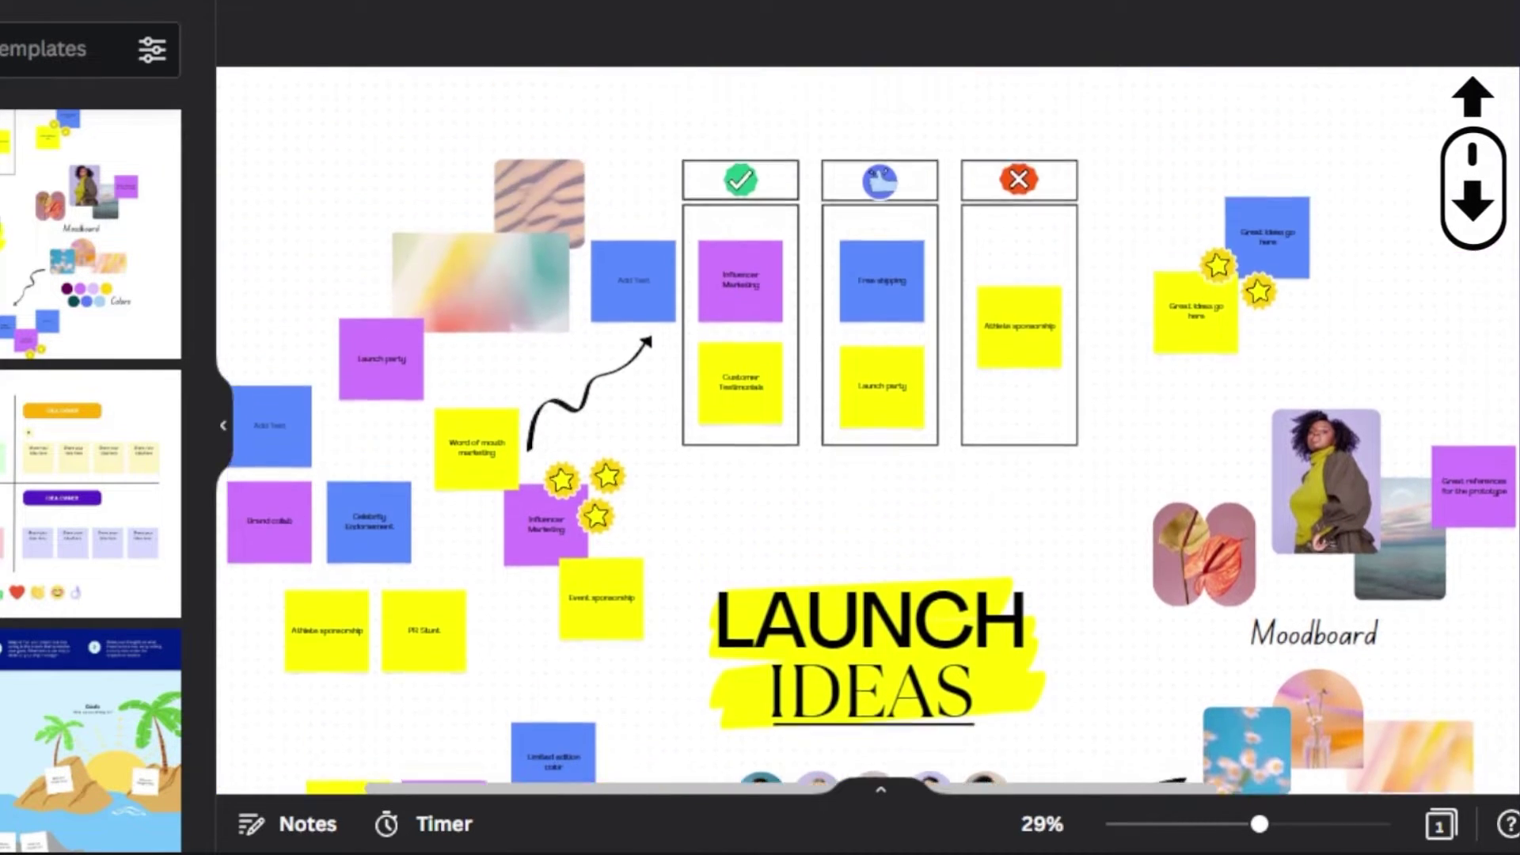
scroll(853, 430, down, 6)
scroll(401, 720, up, 3)
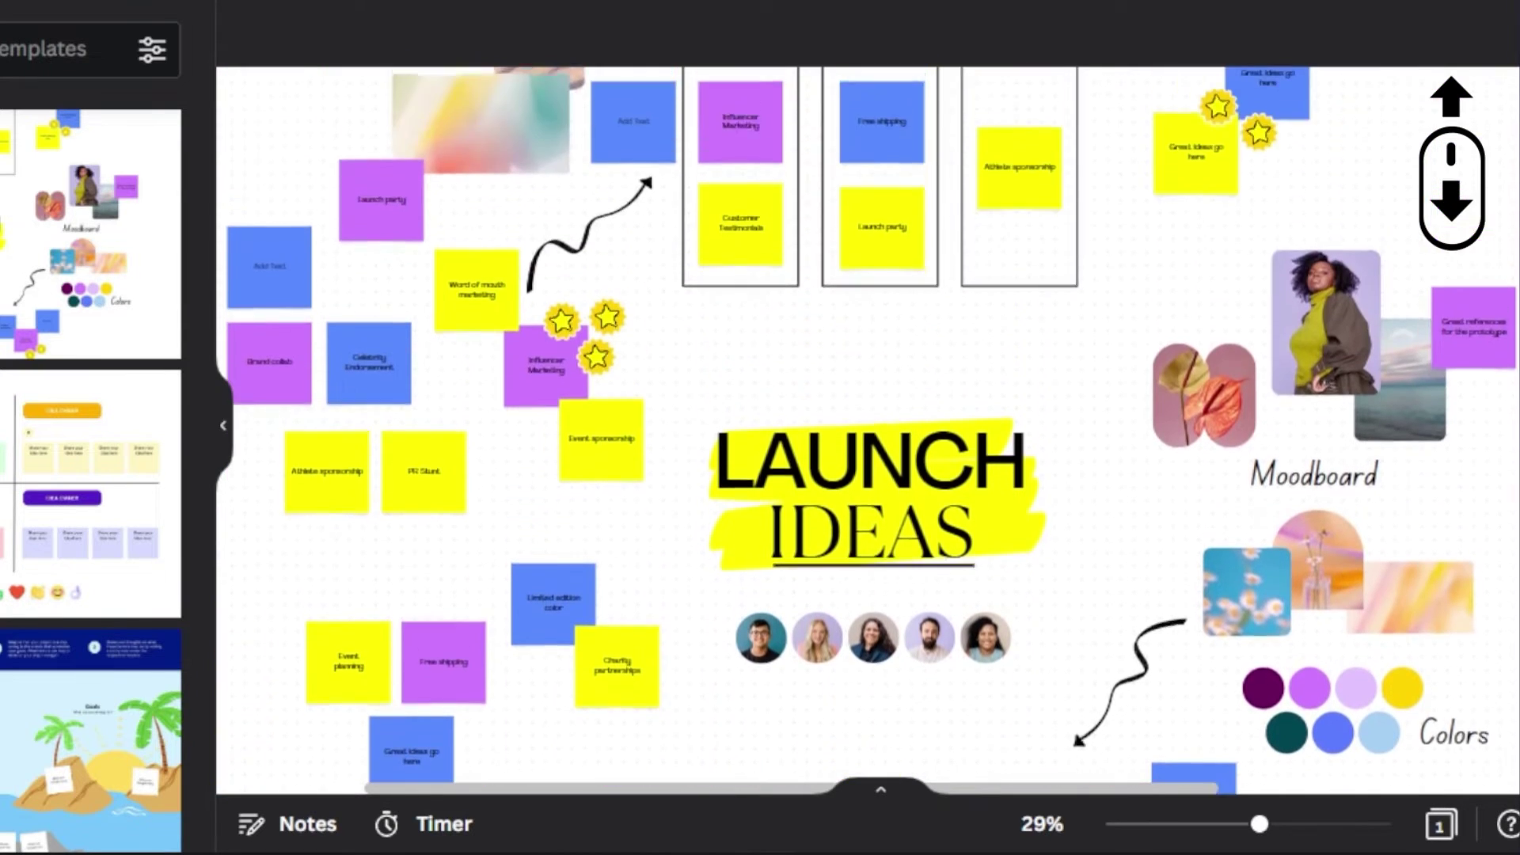
scroll(401, 720, down, 1)
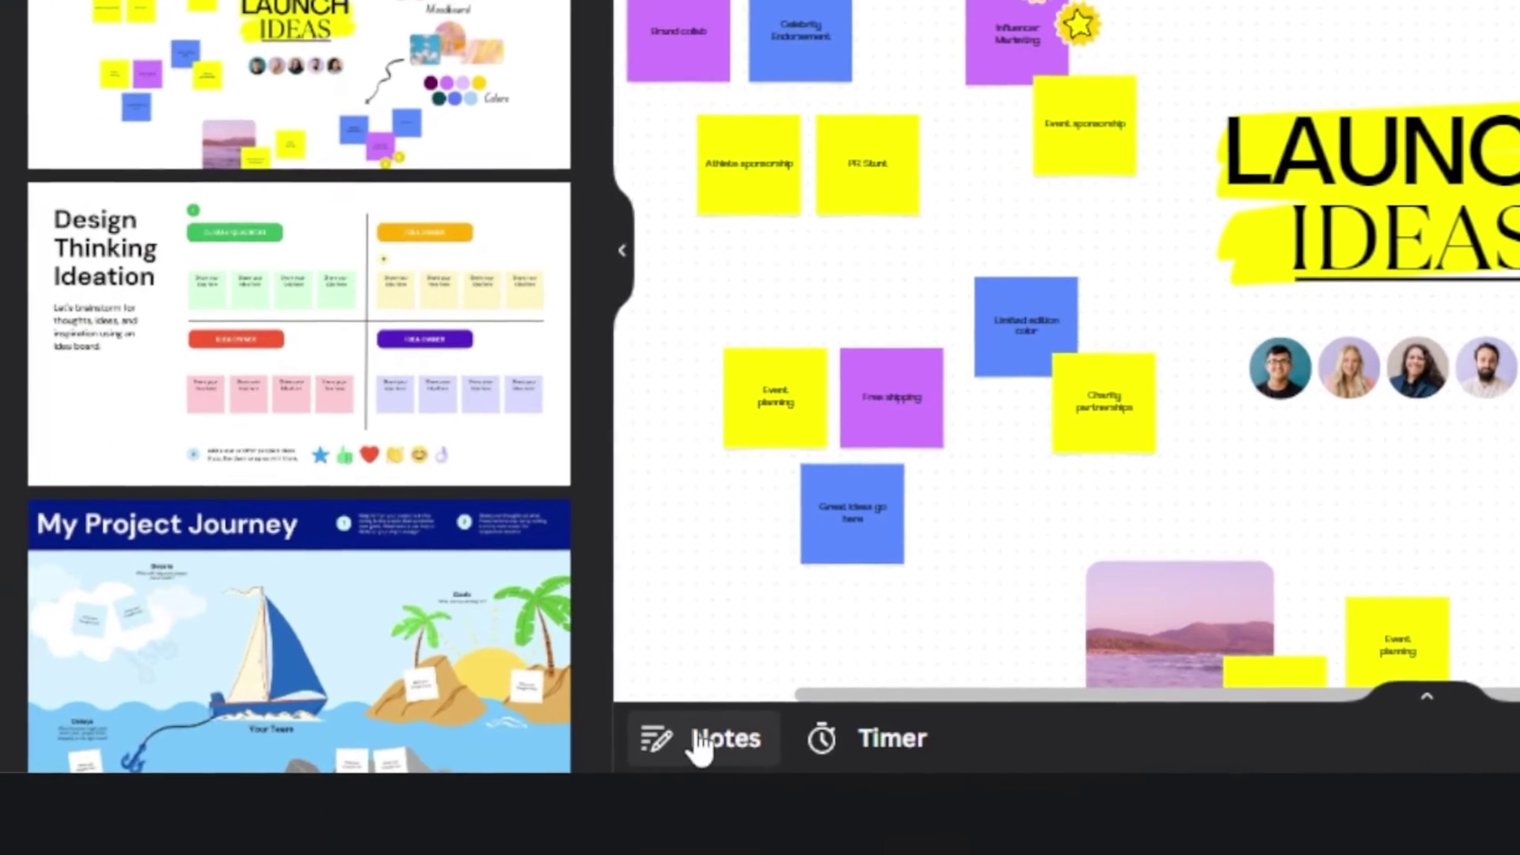
Step: Start the 5:00 whiteboard timer and pause it at 04:48
click(852, 747)
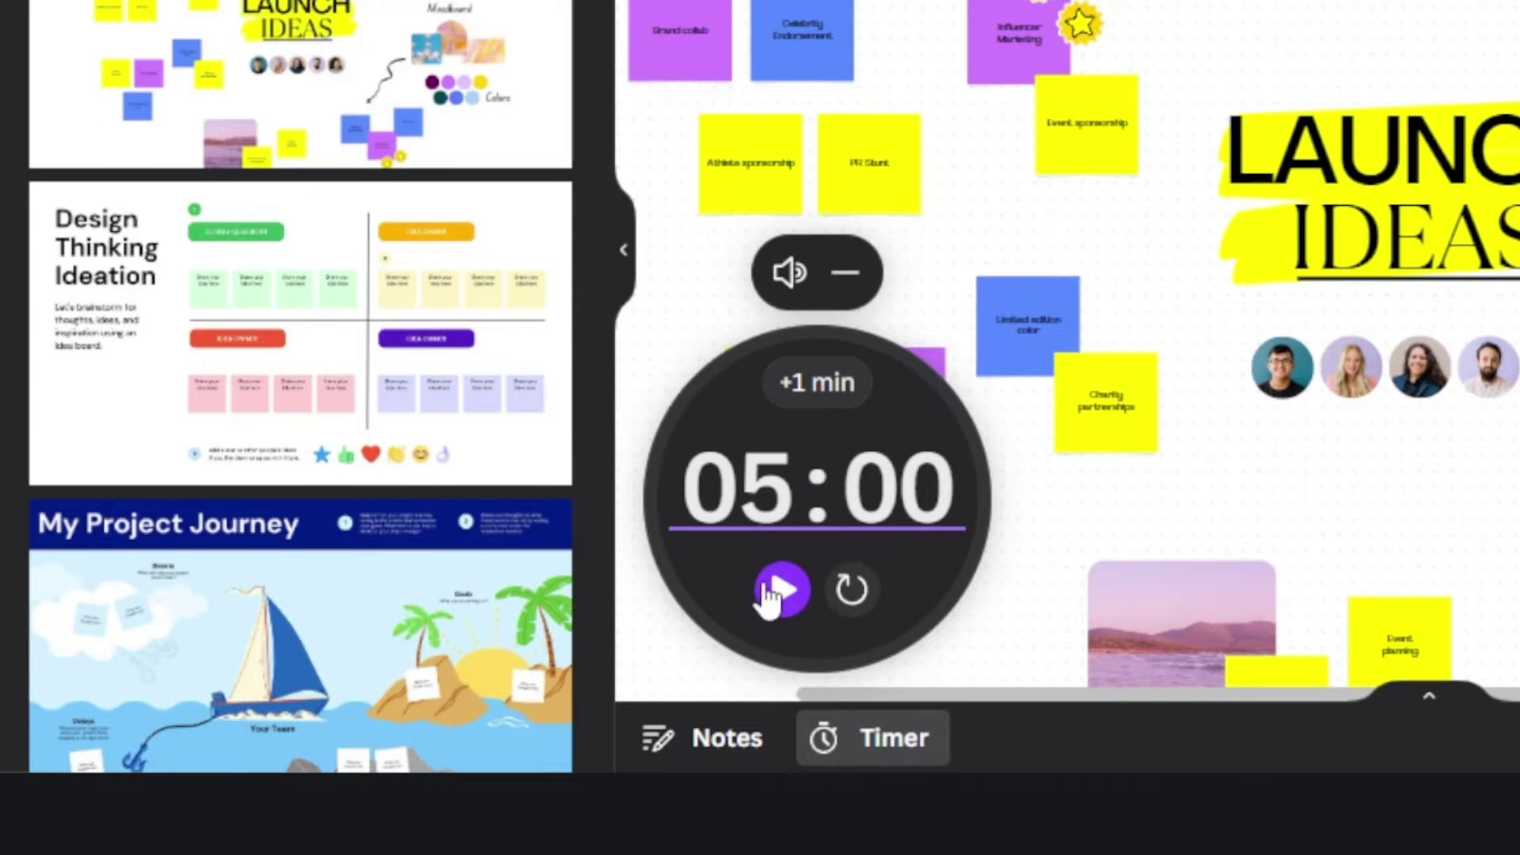
click(780, 608)
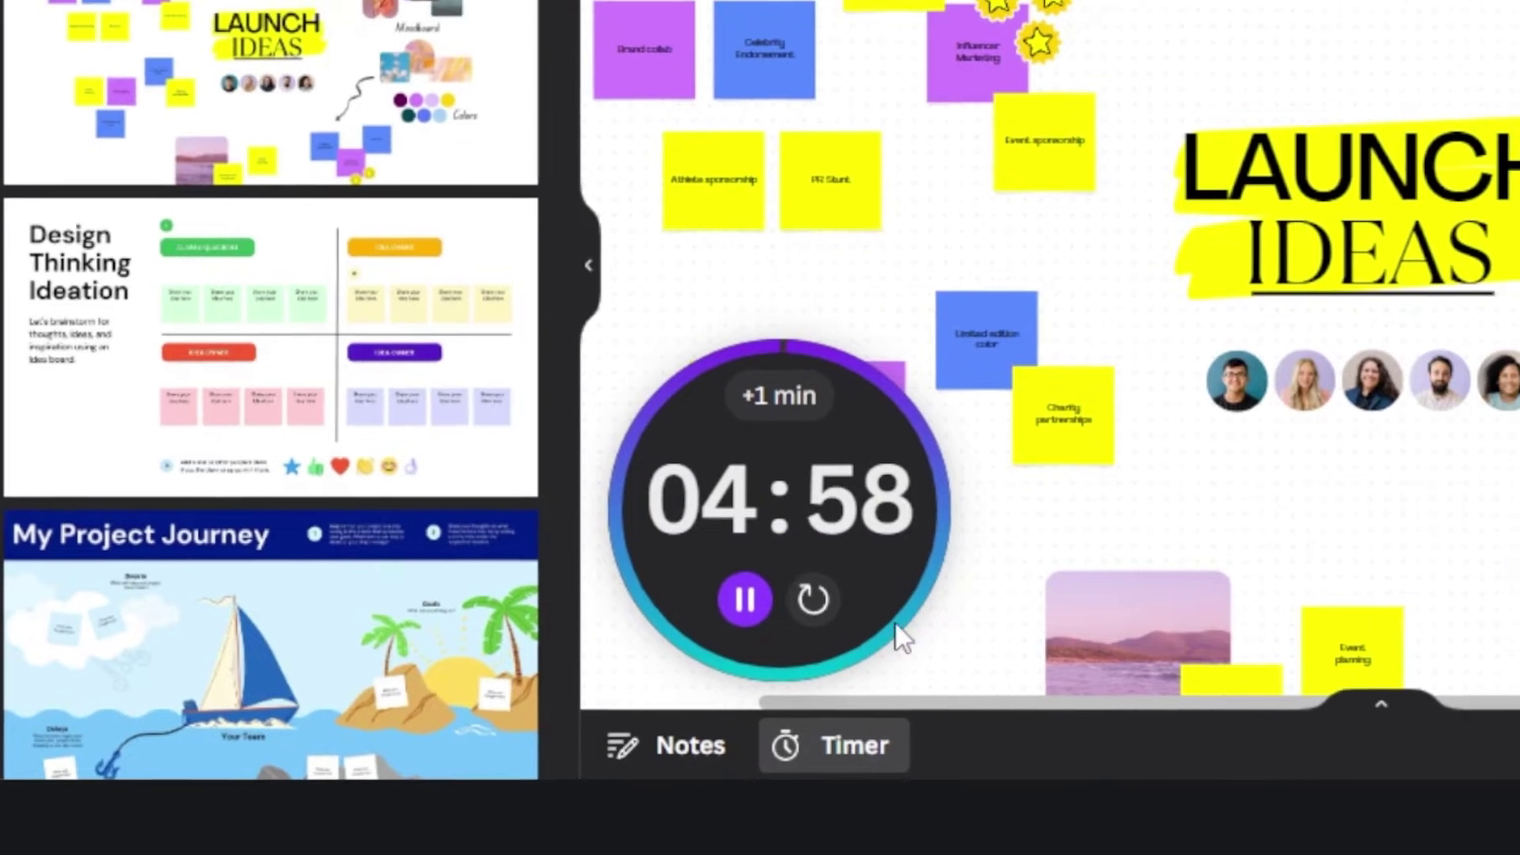
mouse_move(897, 624)
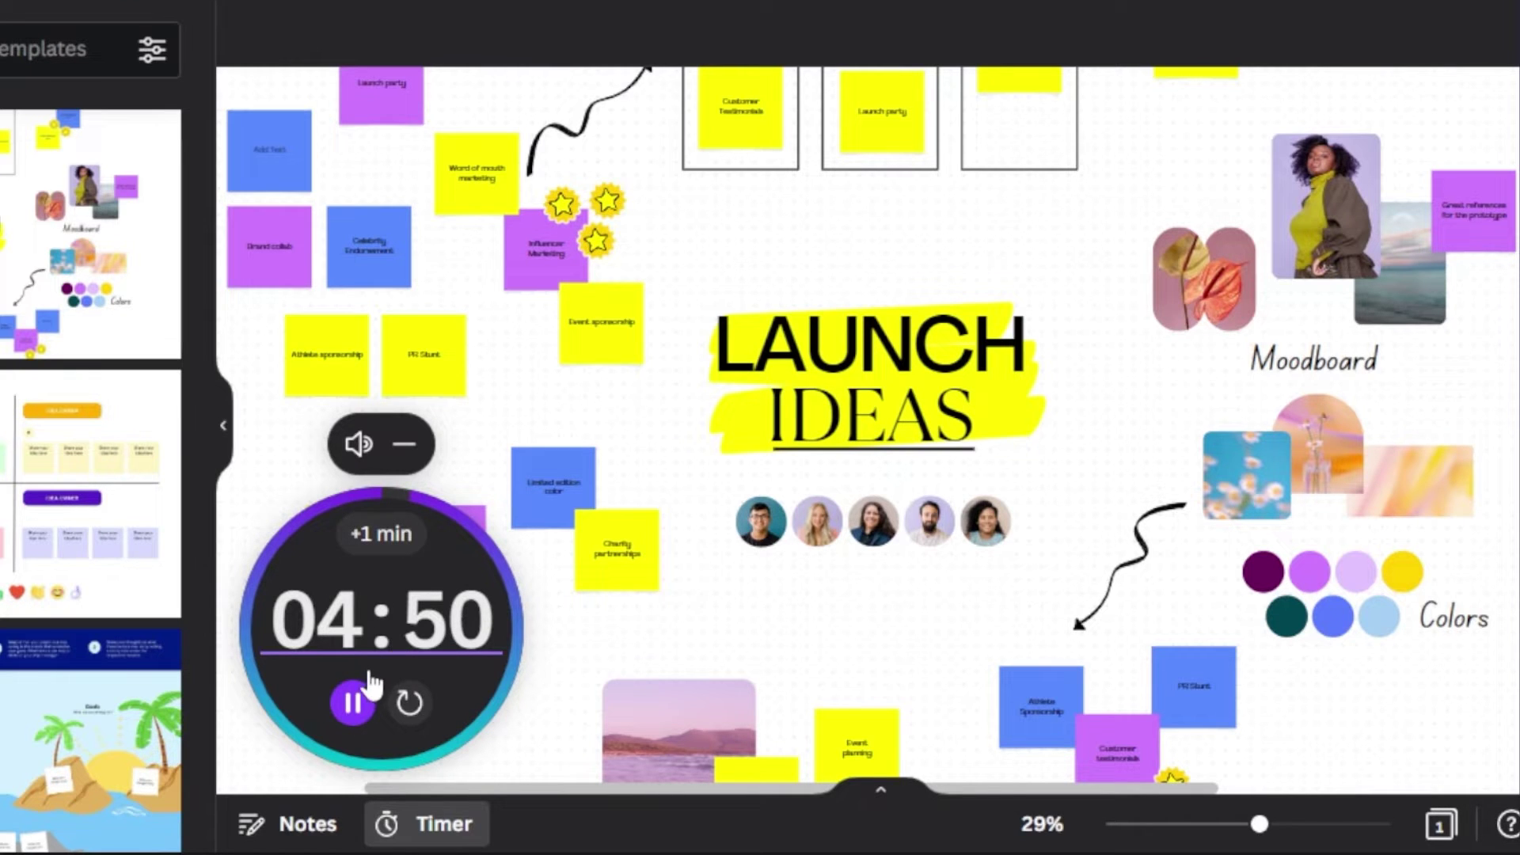
click(351, 701)
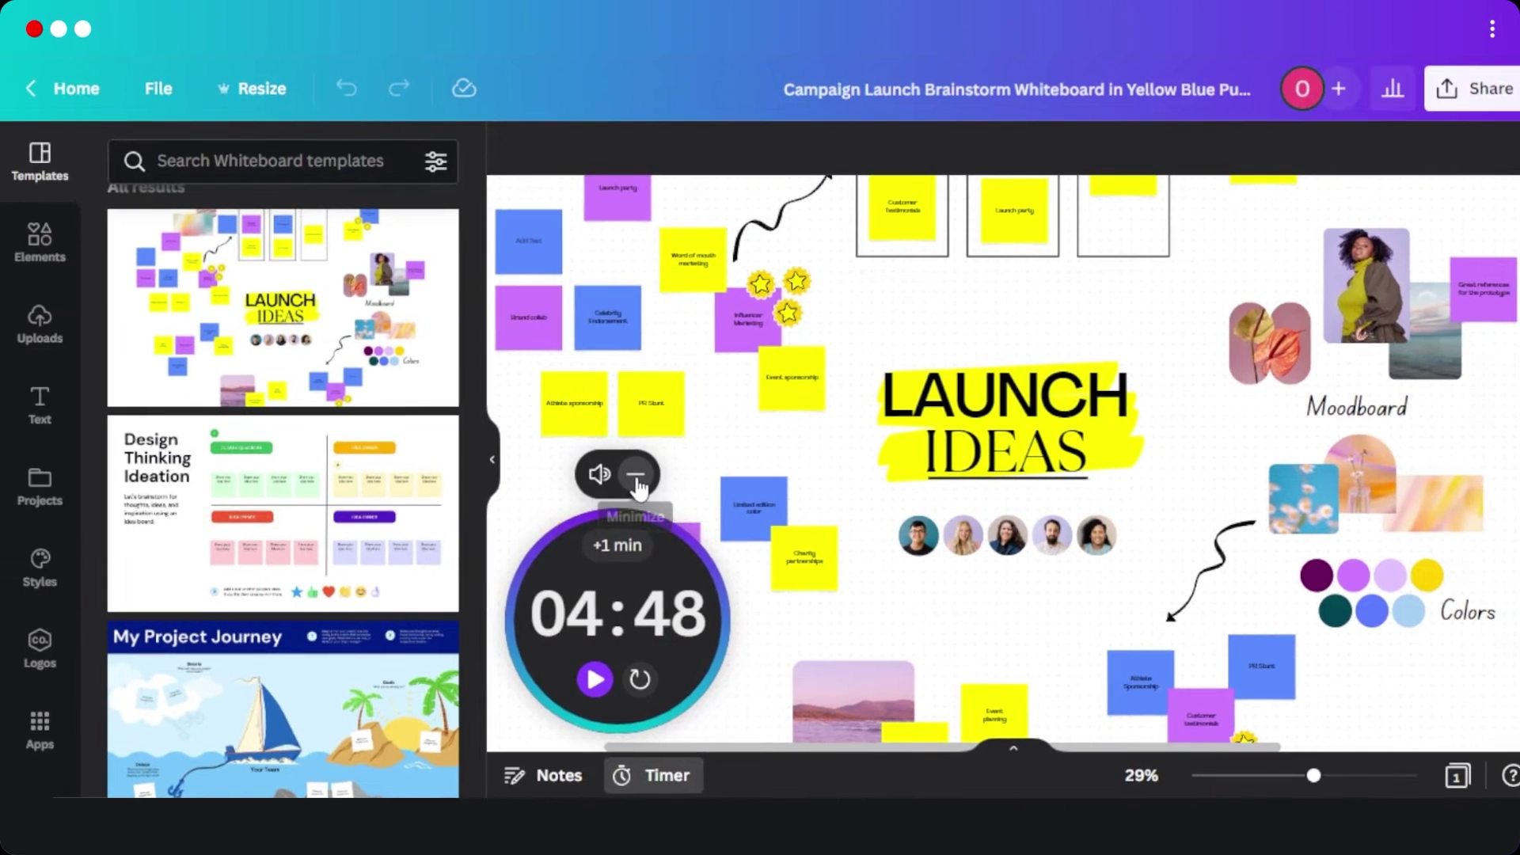
scroll(832, 514, down, 3)
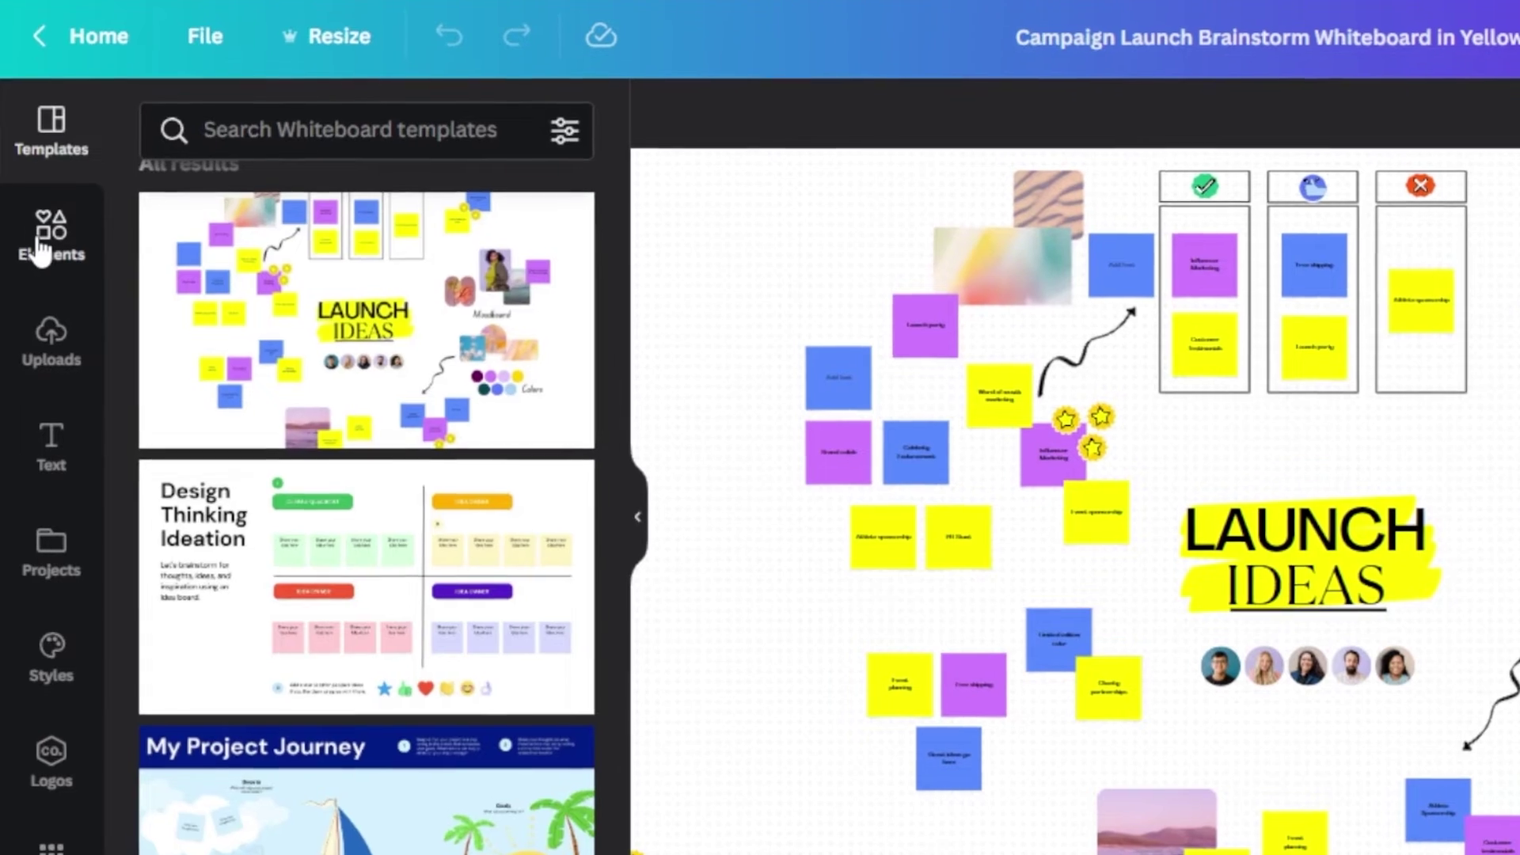
Step: Browse the Elements panel and return to the eight-colour Sticky notes section
click(36, 285)
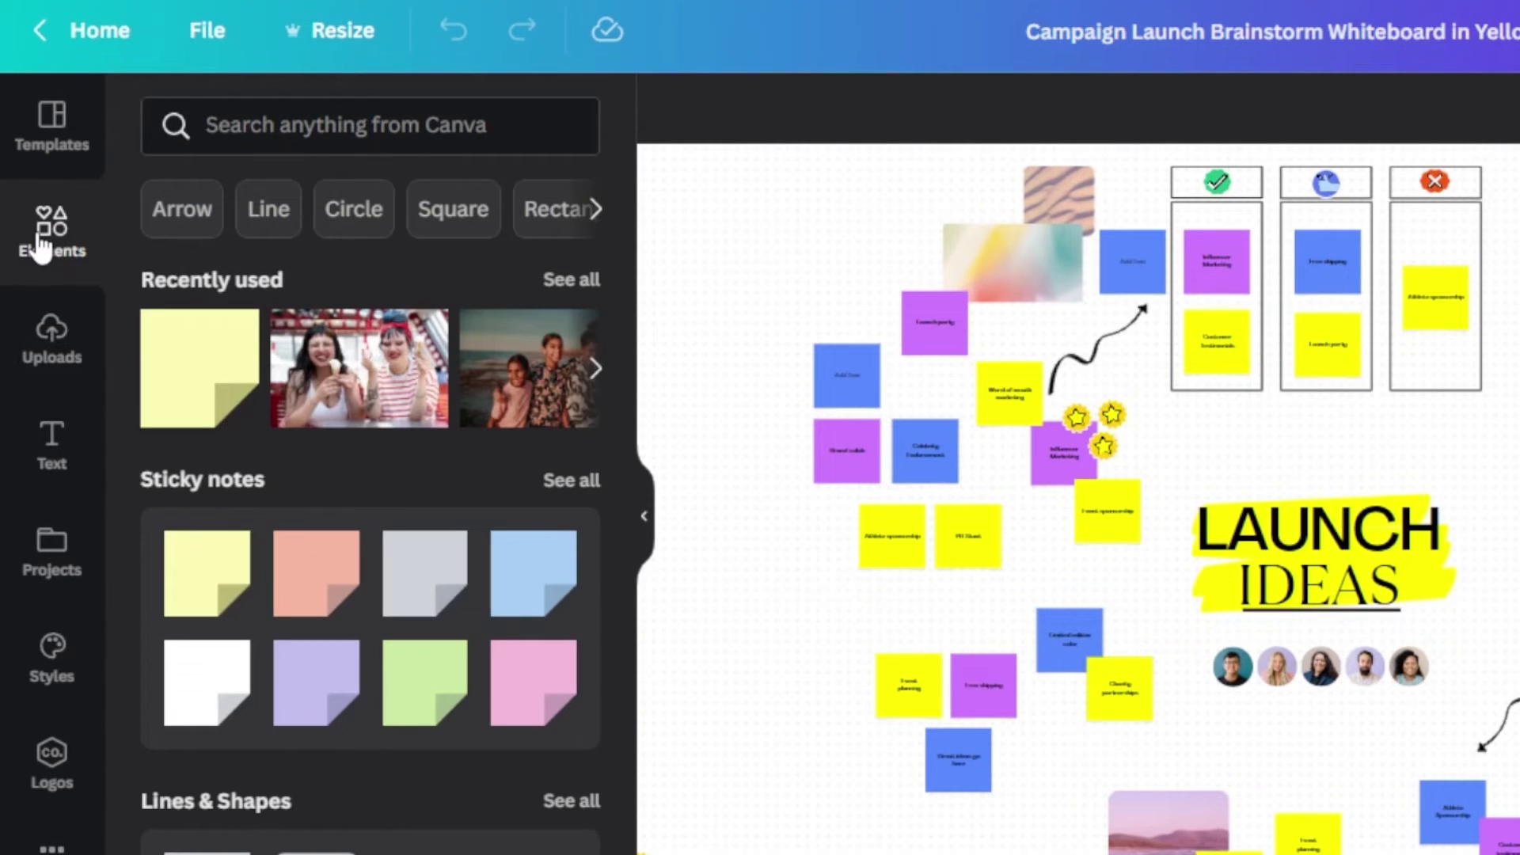
drag(623, 220, 625, 353)
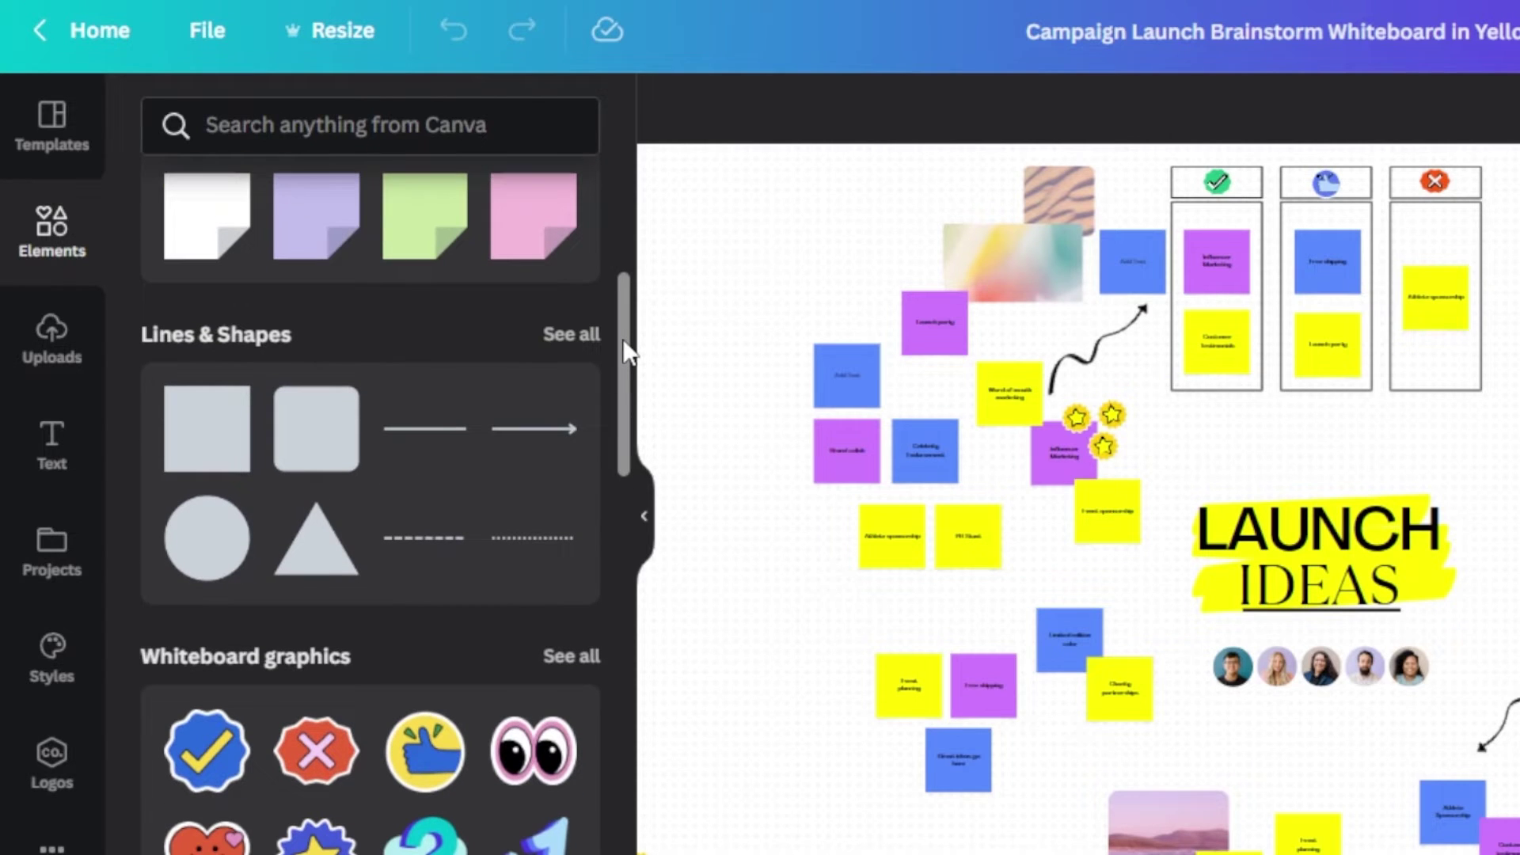
drag(627, 409, 626, 424)
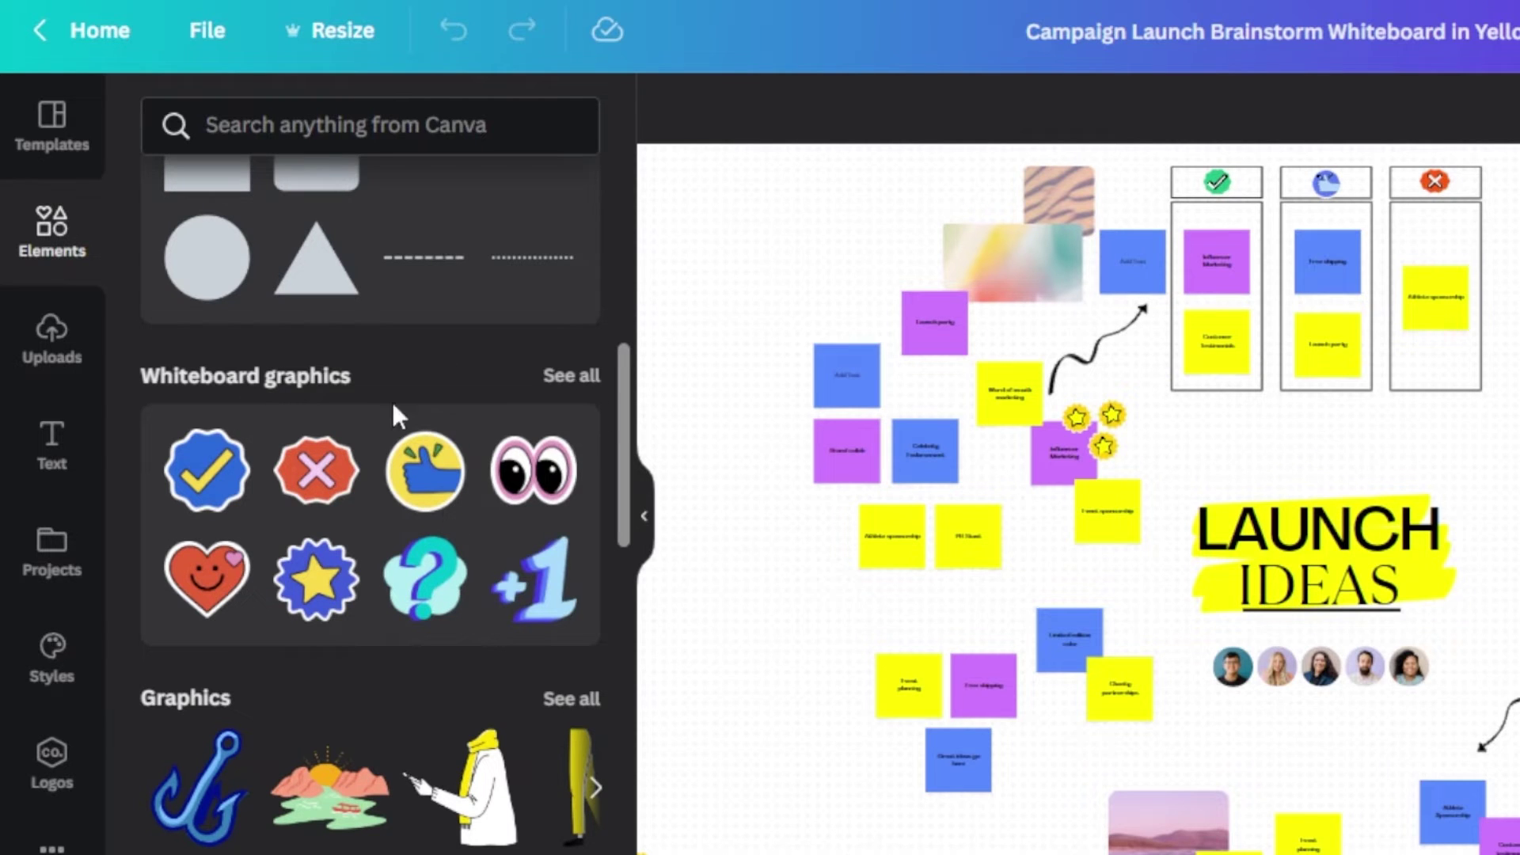
drag(619, 372, 623, 792)
drag(620, 601, 625, 281)
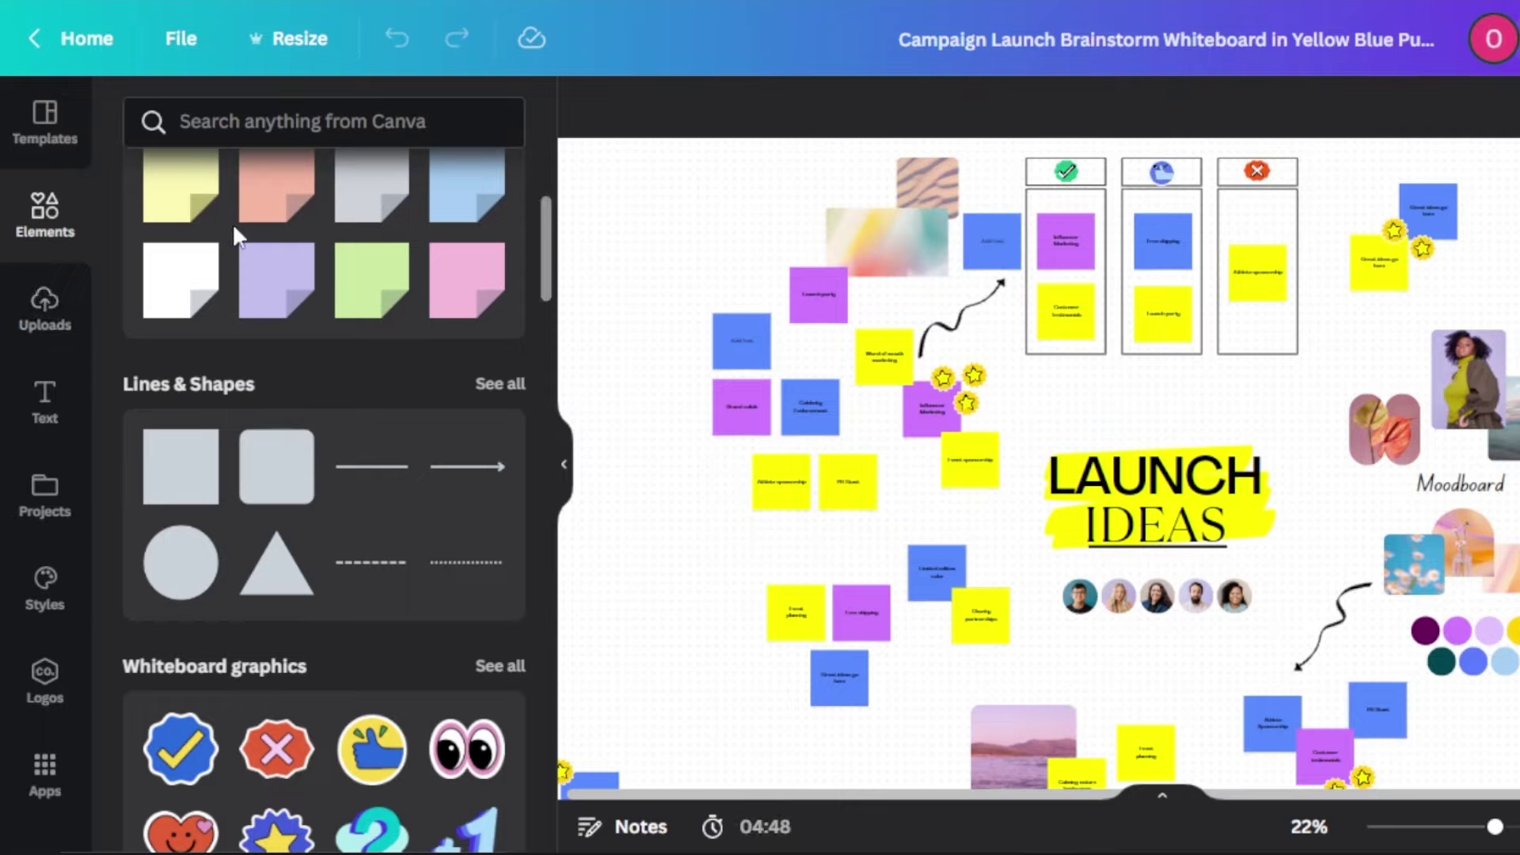
scroll(541, 262, up, 2)
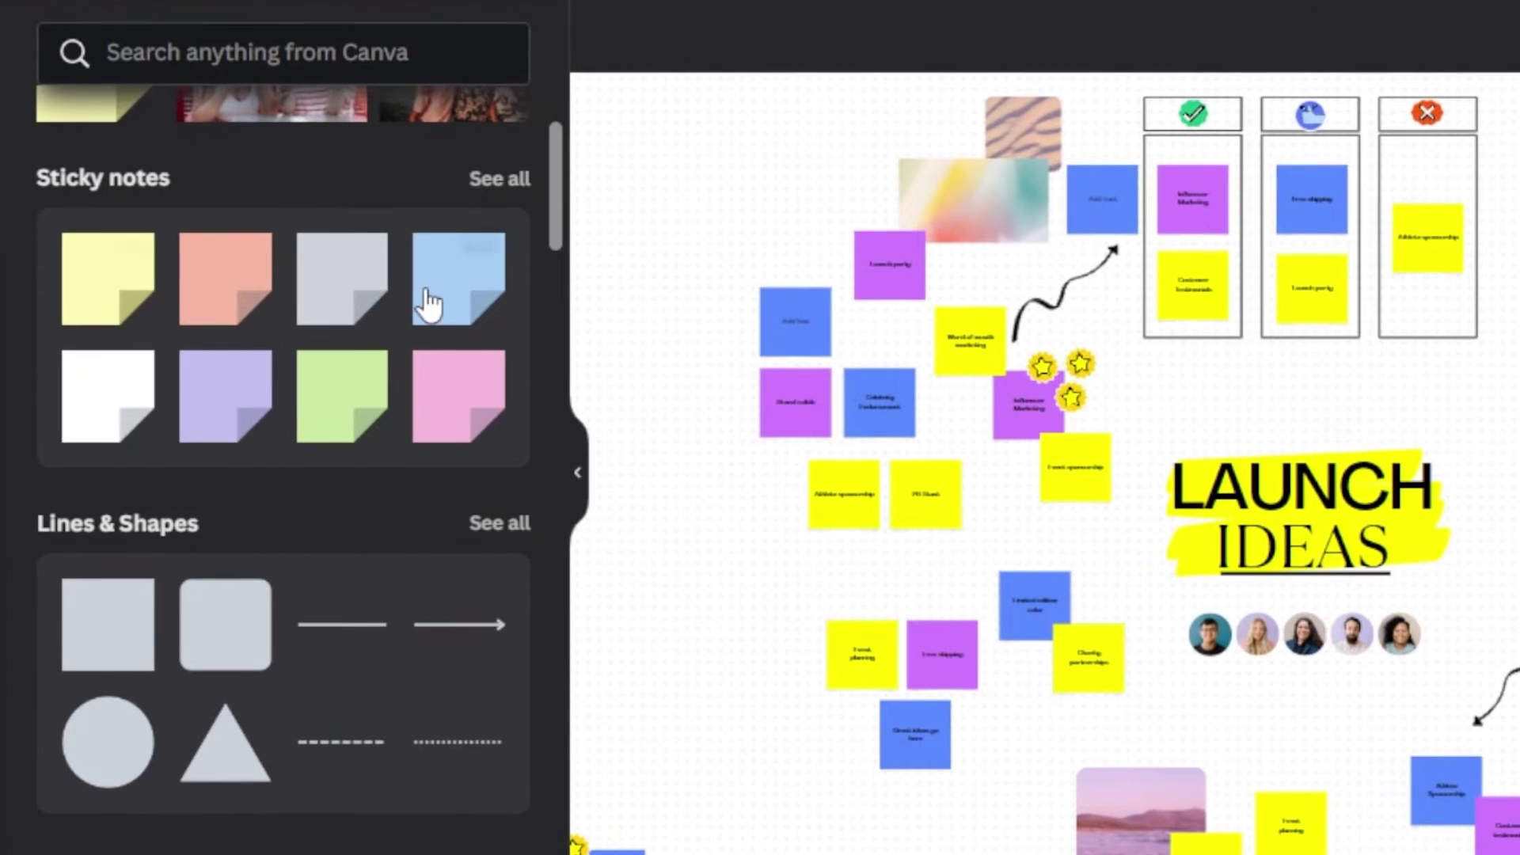
Step: Add a peach sticky note, move it left of the yellow notes and resize it
click(499, 180)
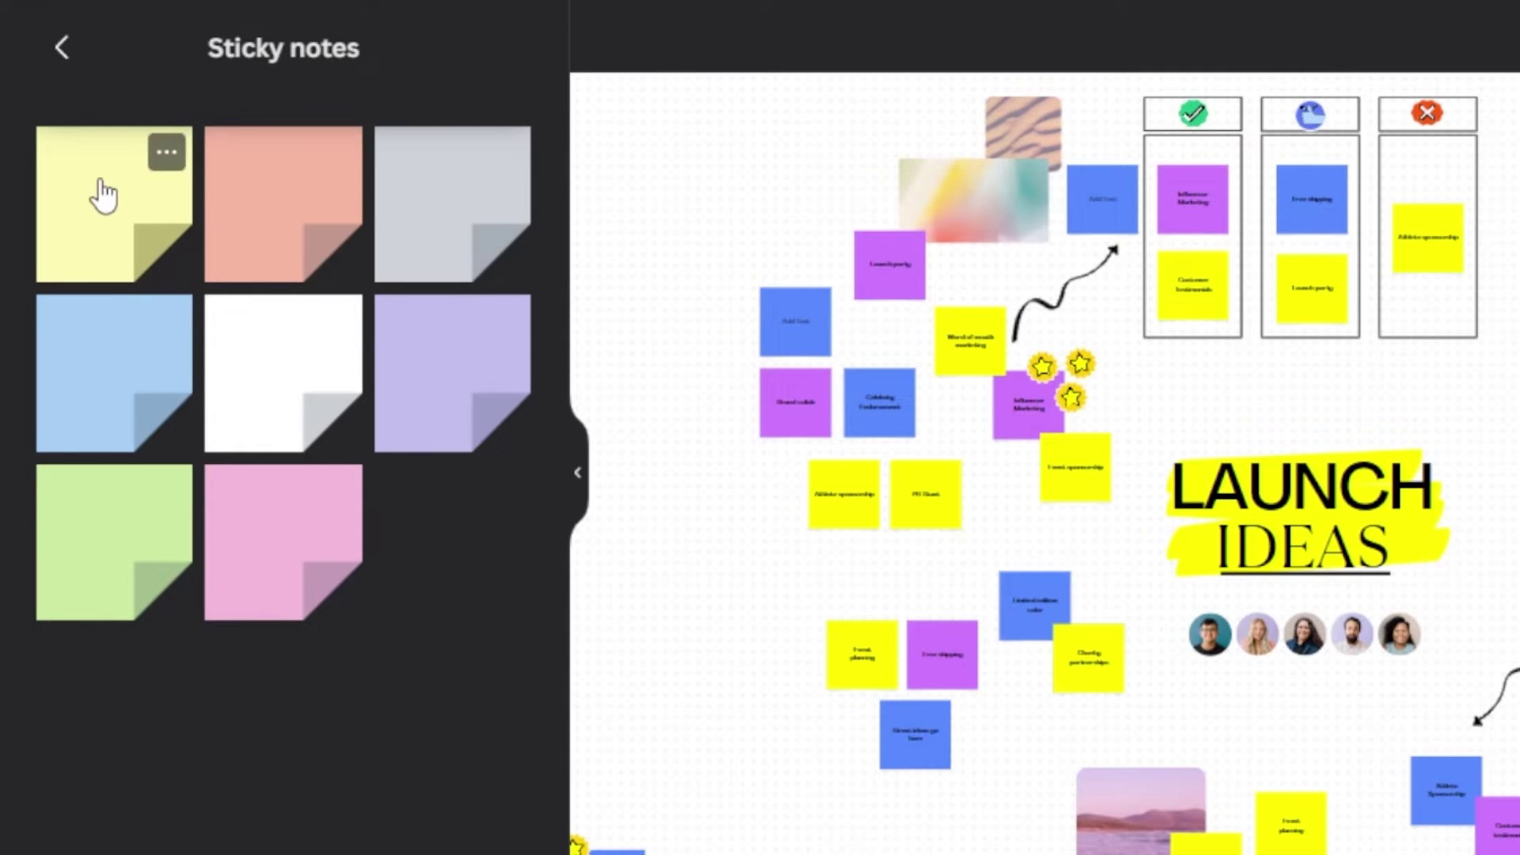
click(274, 230)
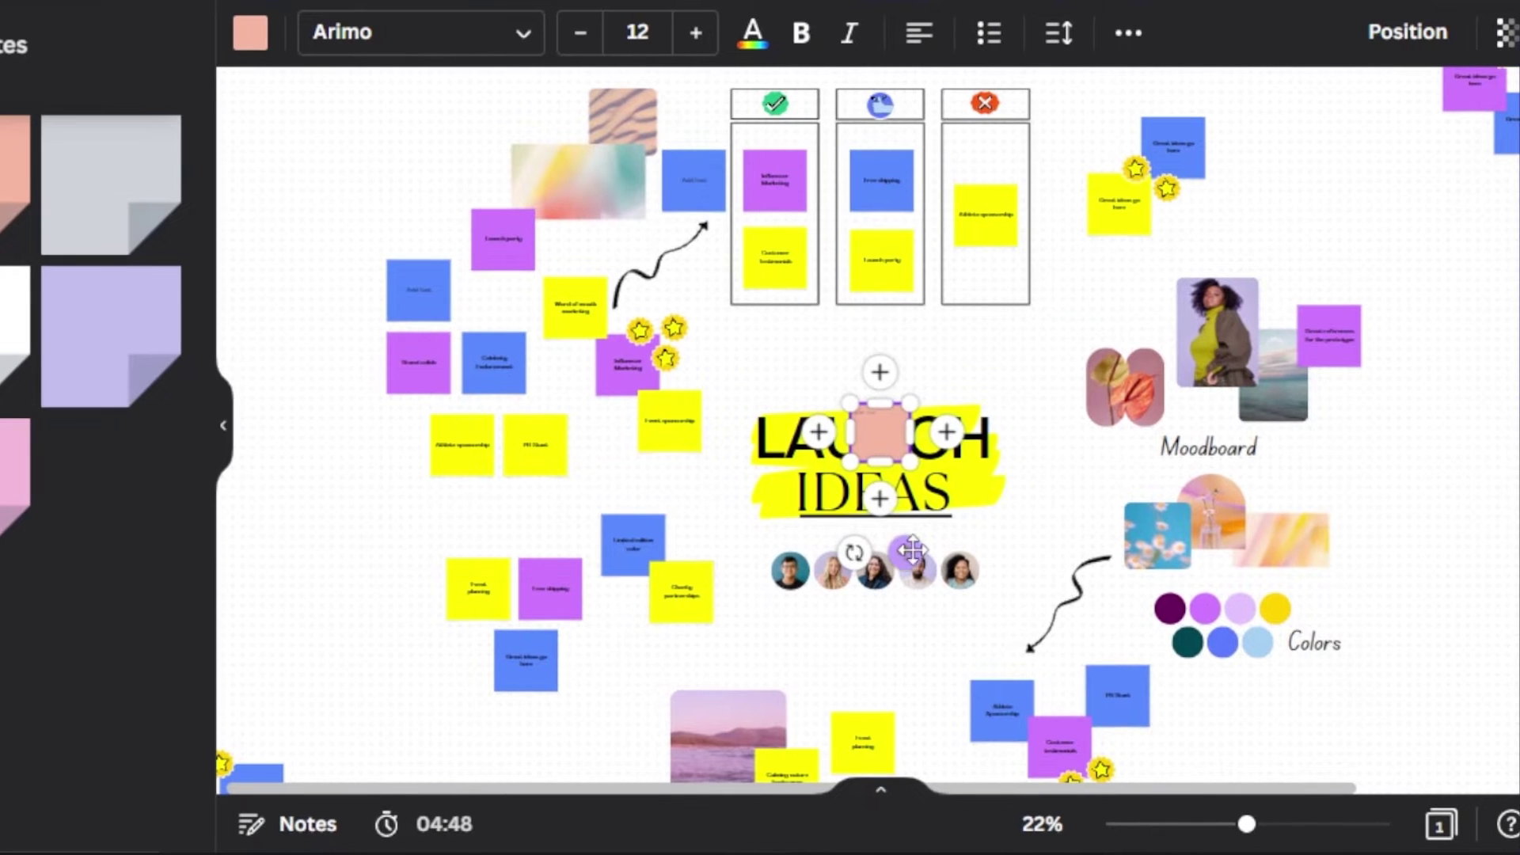
drag(911, 550, 362, 634)
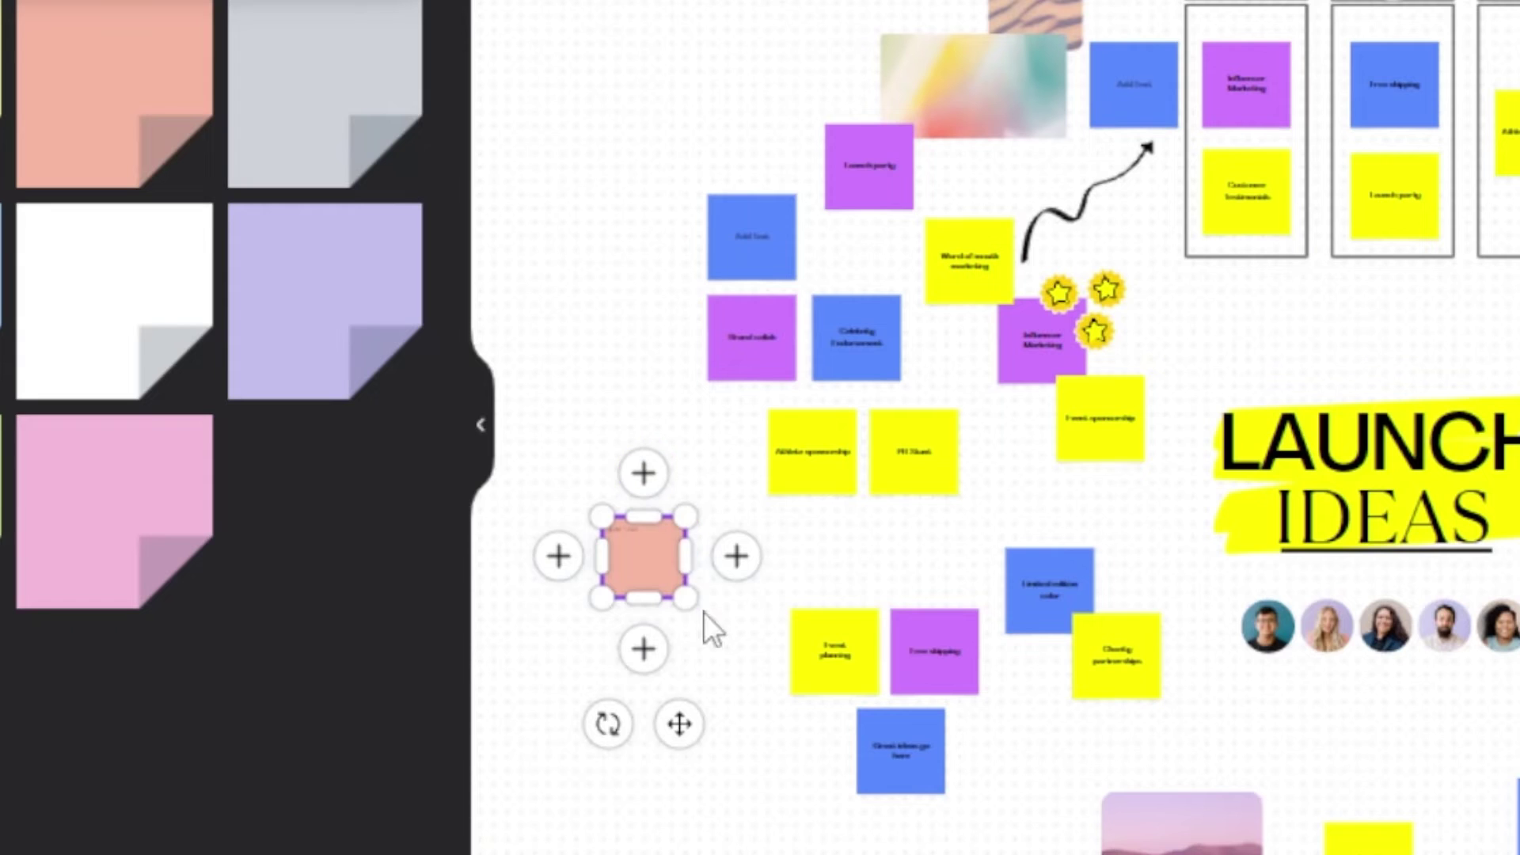
mouse_move(686, 597)
mouse_down()
mouse_move(760, 670)
mouse_move(672, 587)
mouse_move(695, 608)
mouse_up()
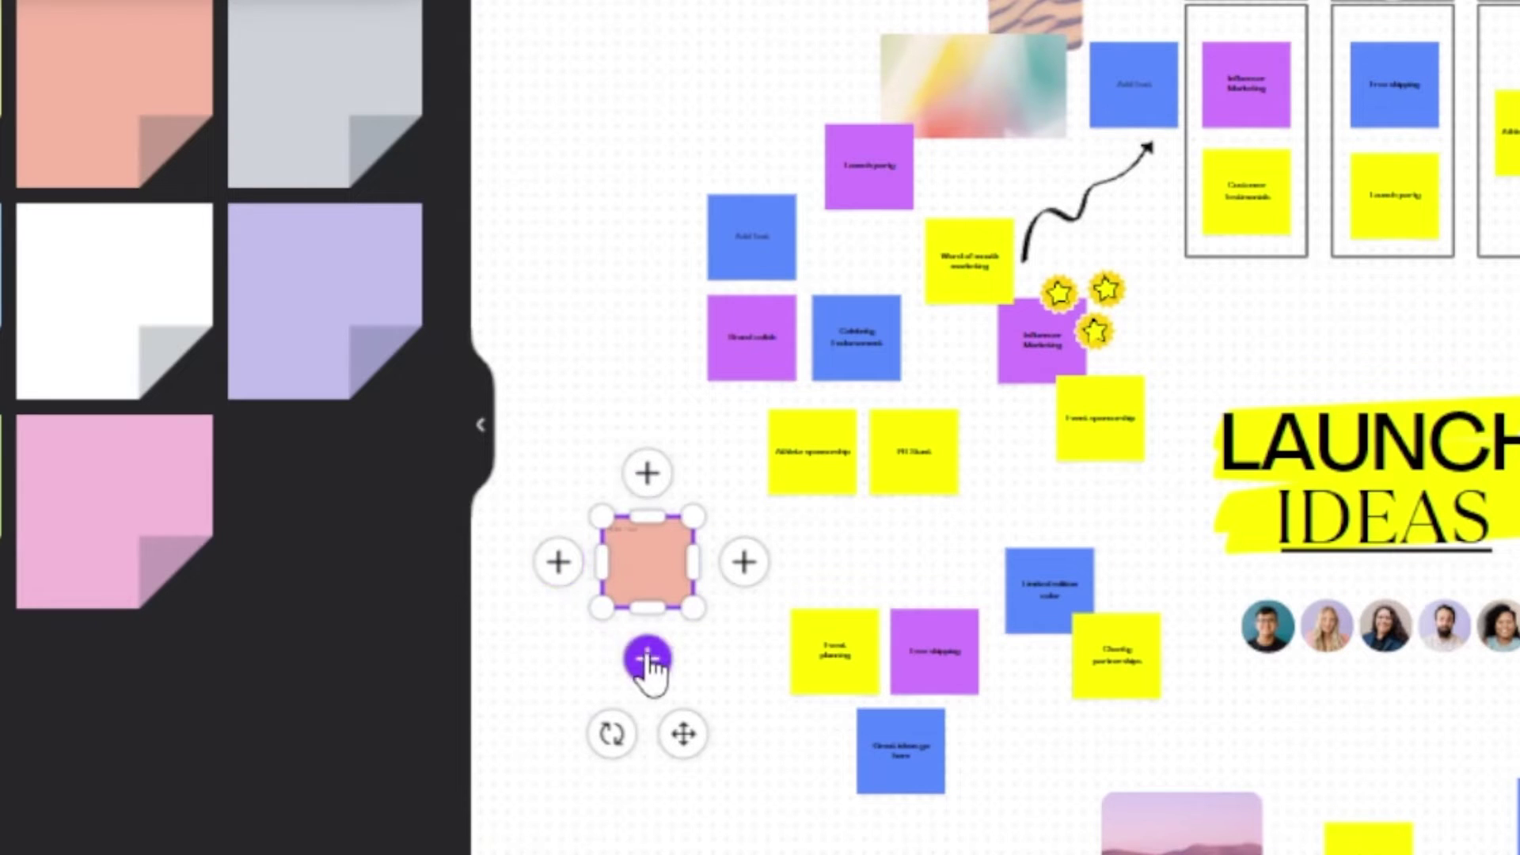
Step: Add more peach notes around it and line them up into a grid
click(648, 475)
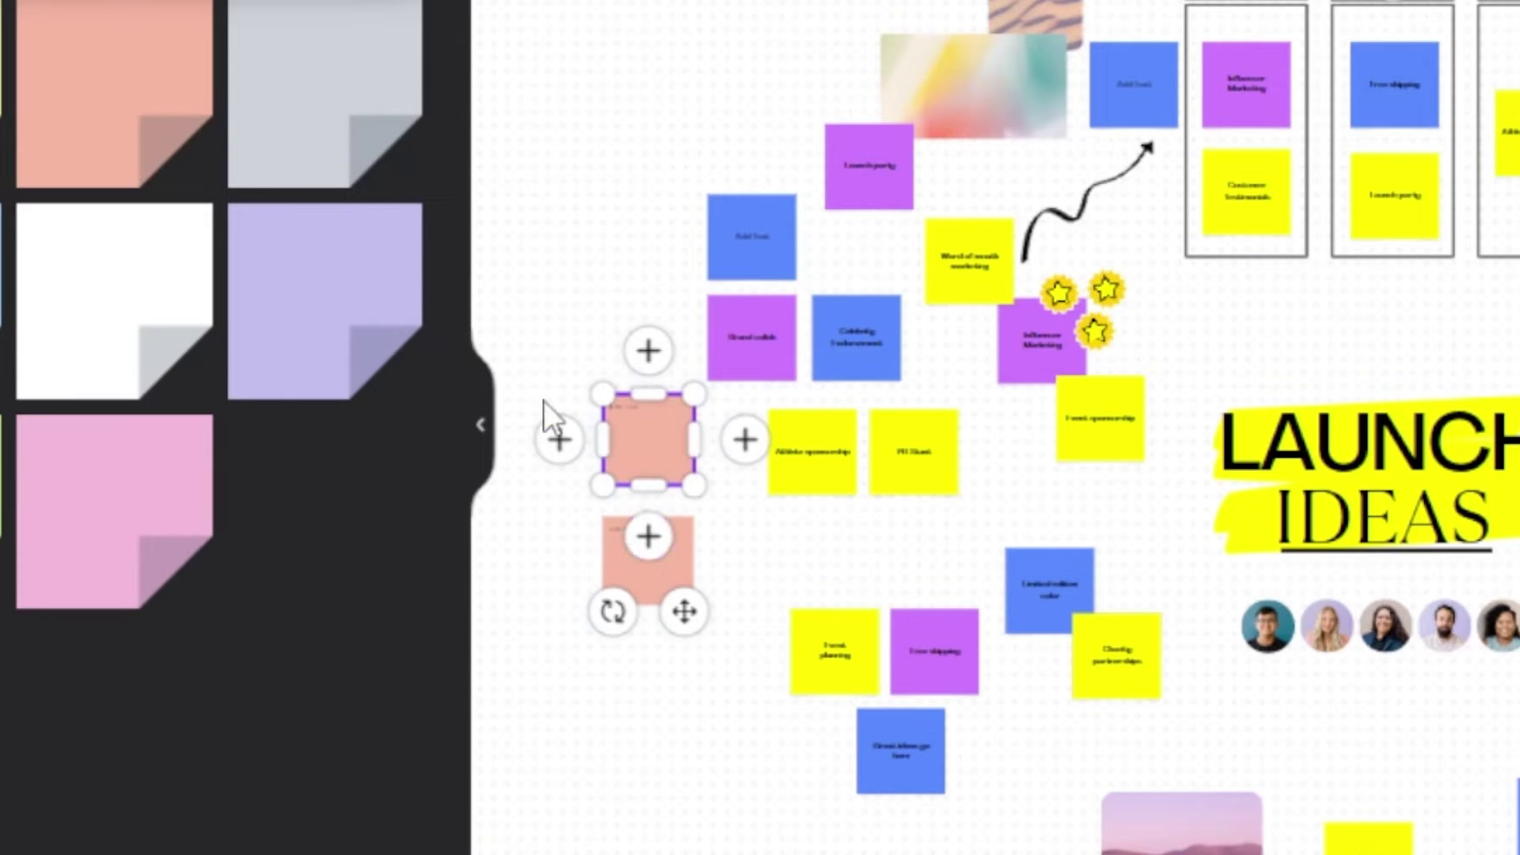
click(559, 443)
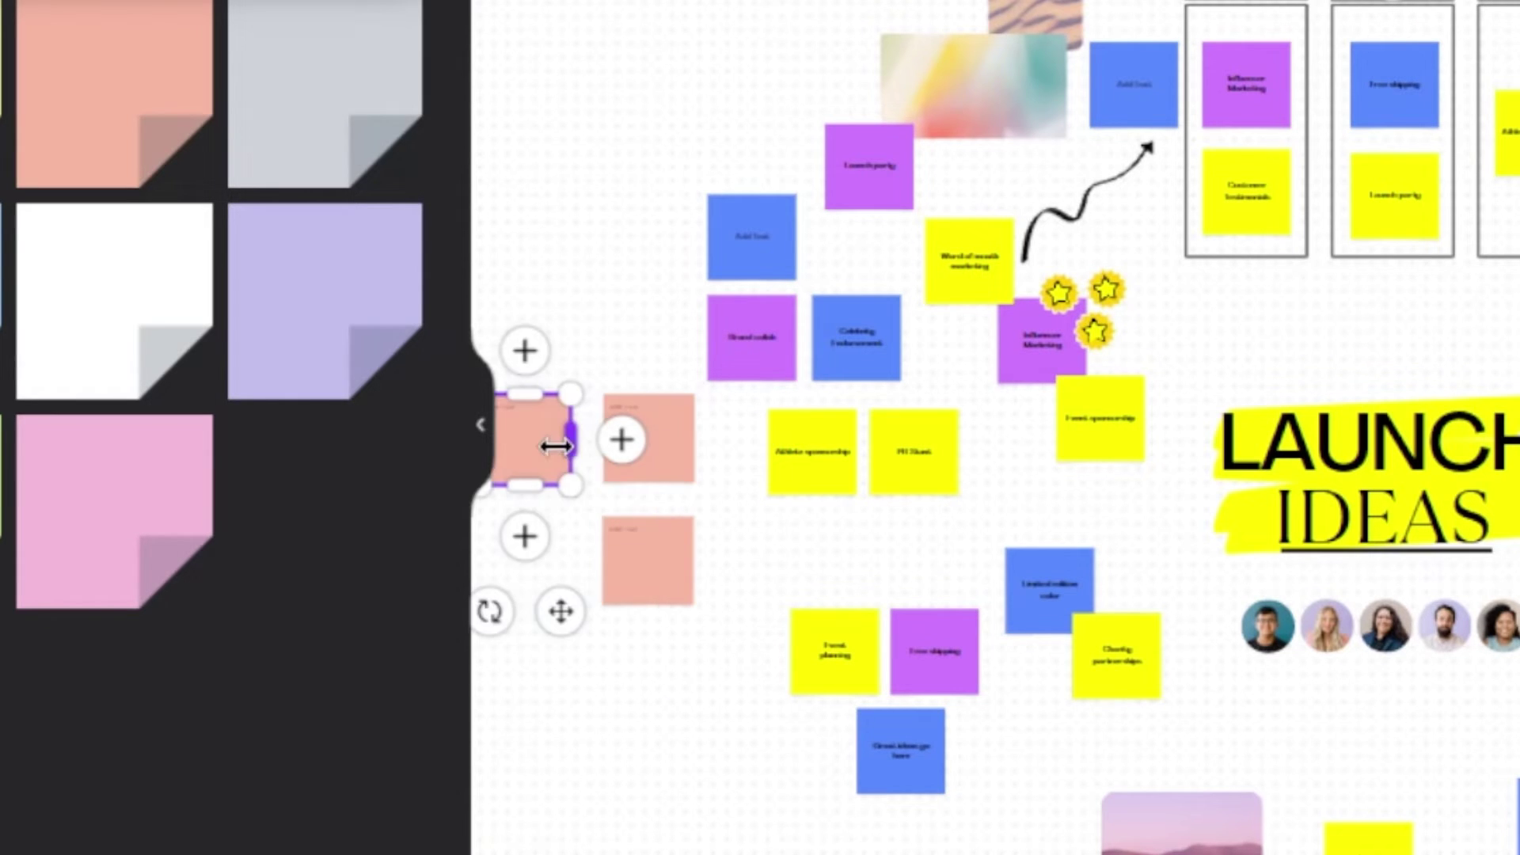
click(529, 537)
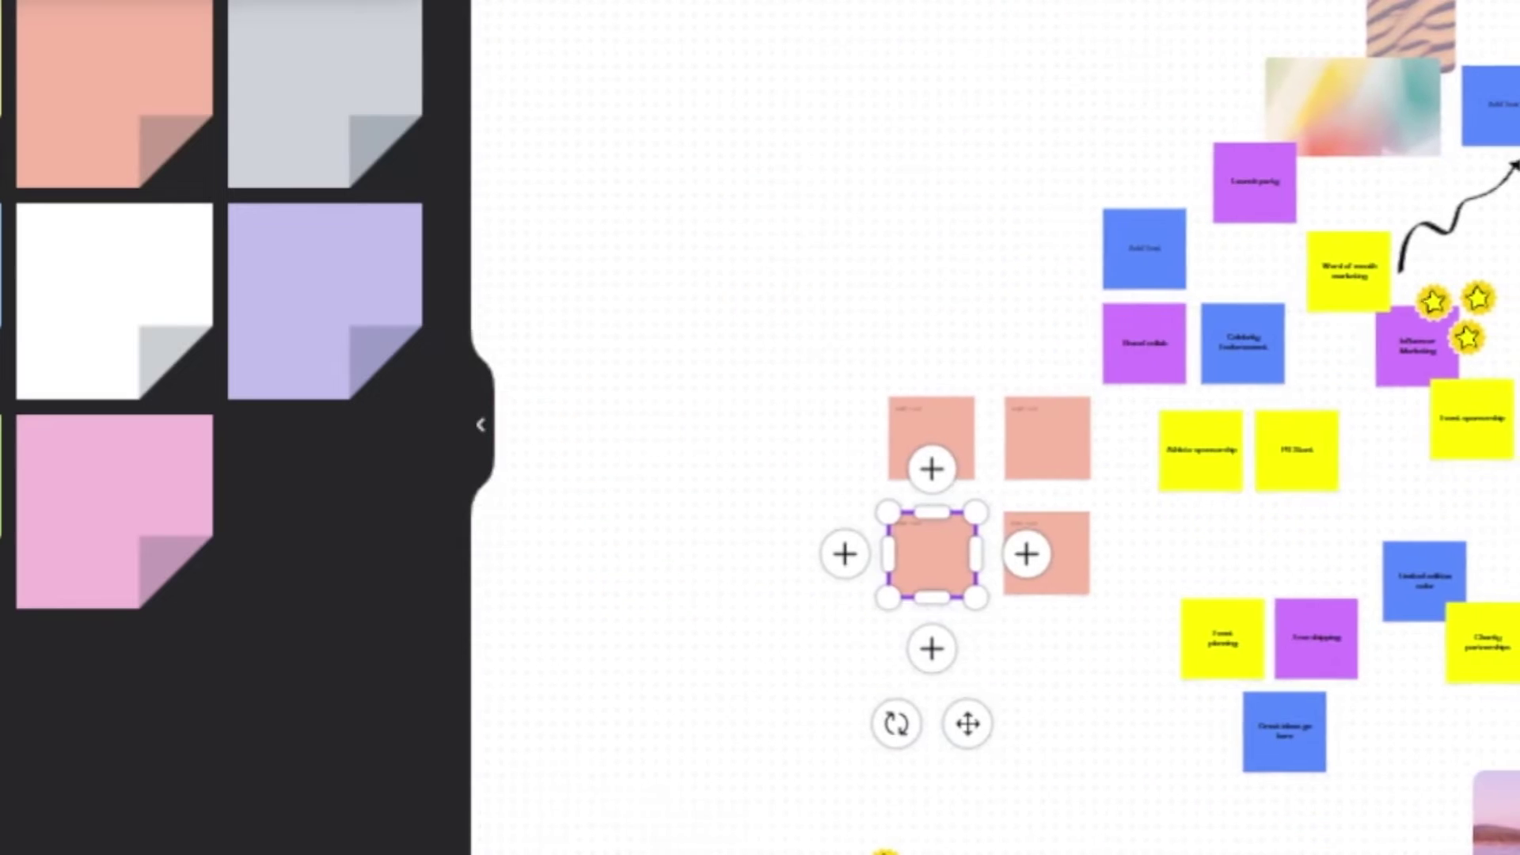
click(815, 555)
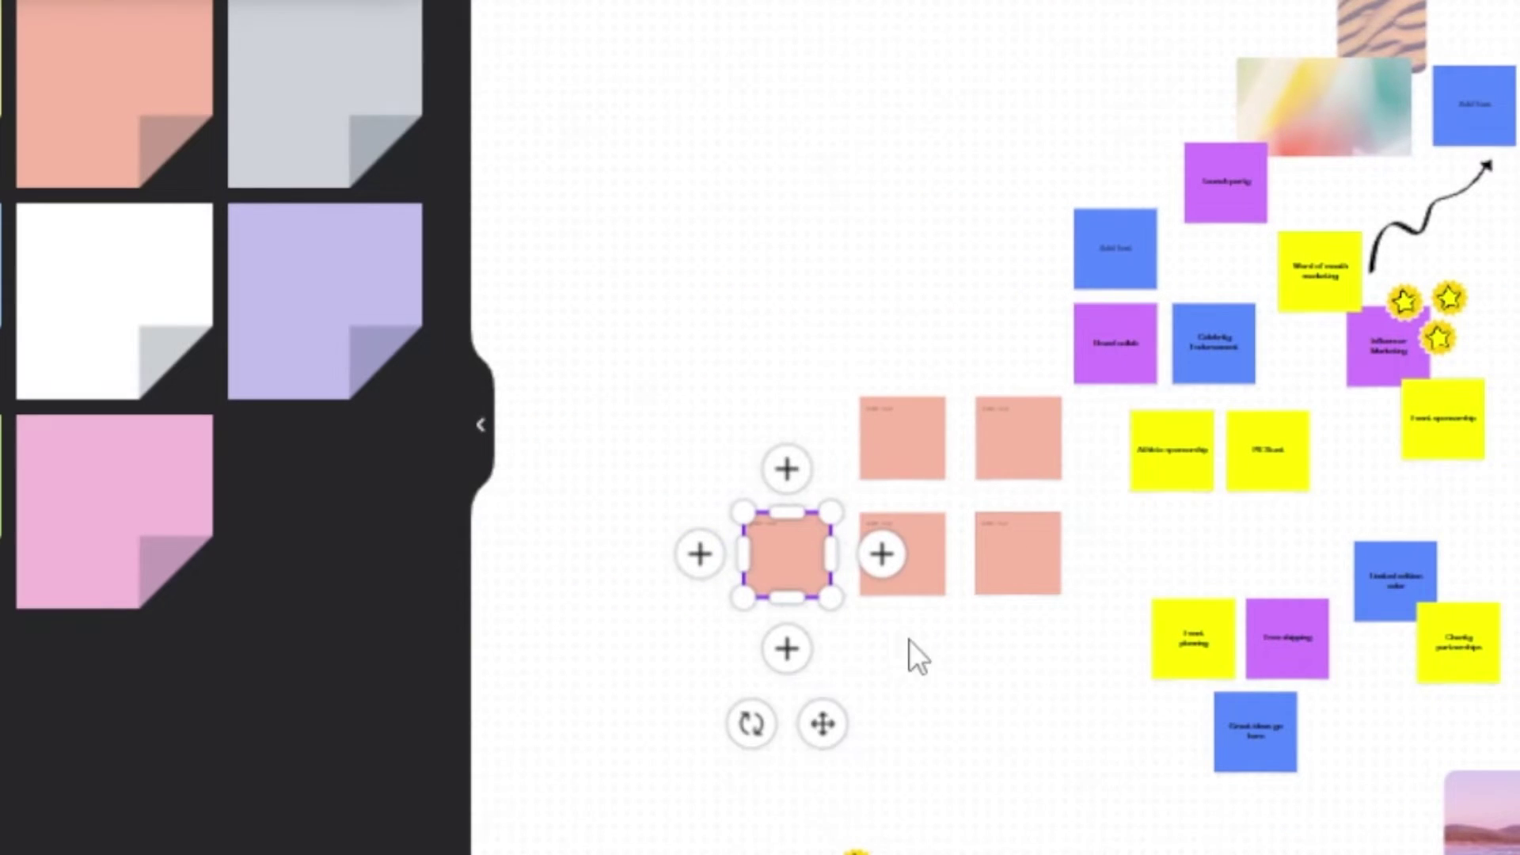
drag(1014, 435, 773, 451)
drag(1018, 535, 784, 303)
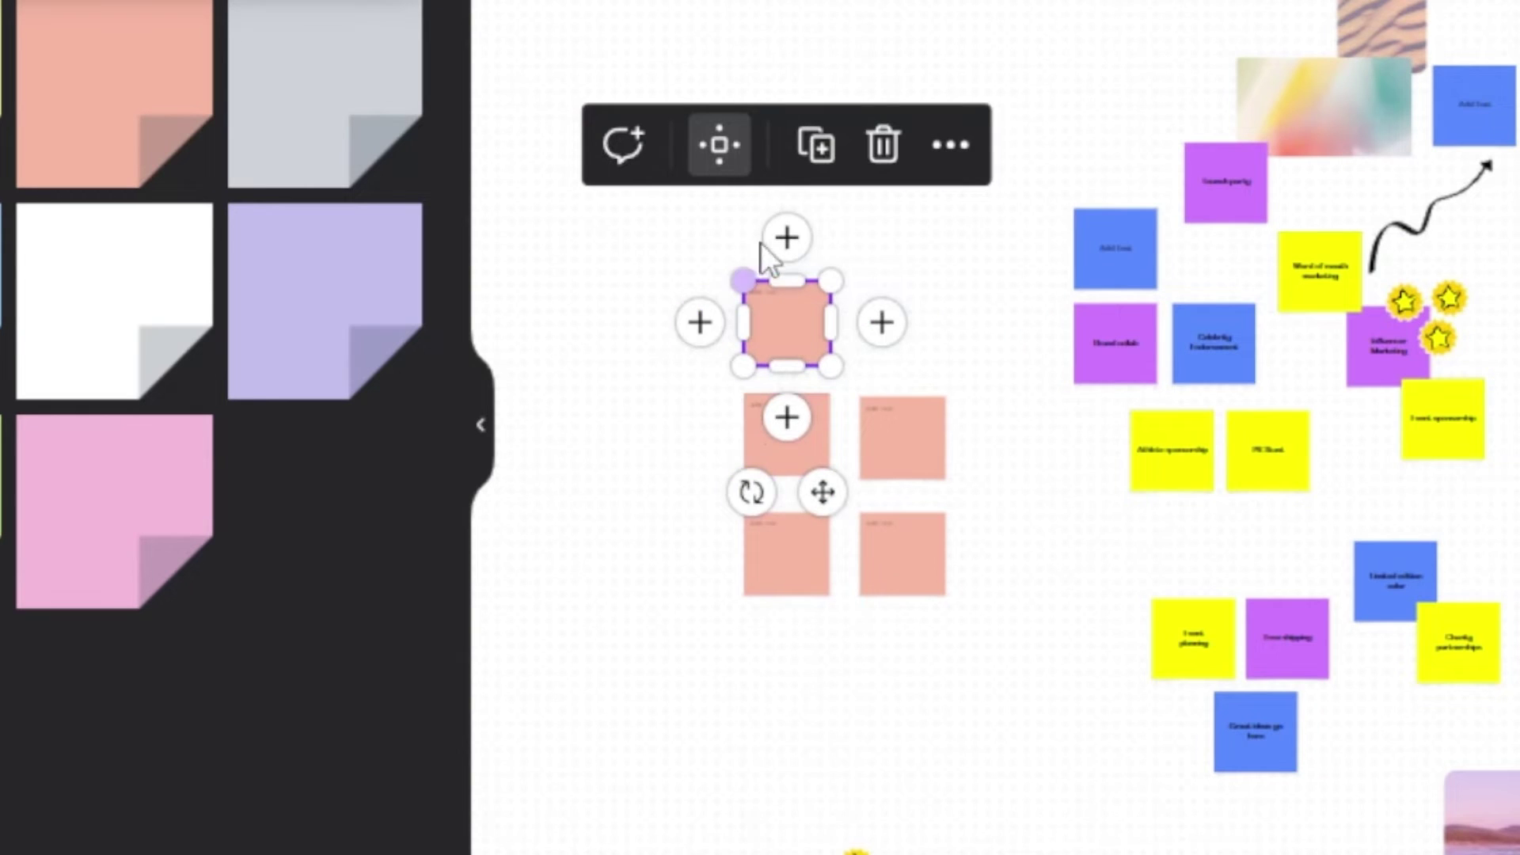
click(788, 238)
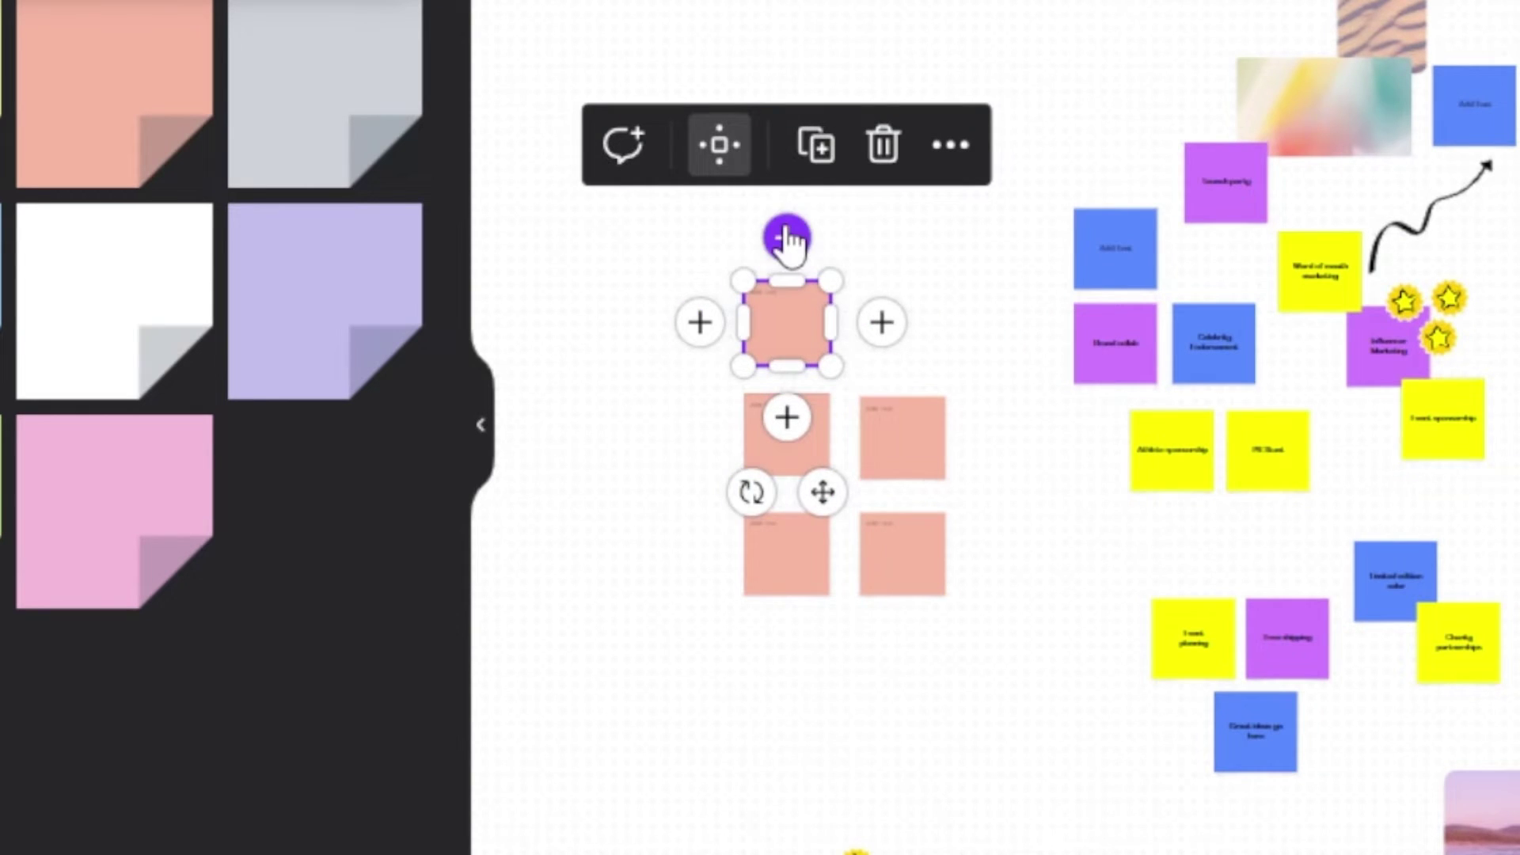
click(700, 206)
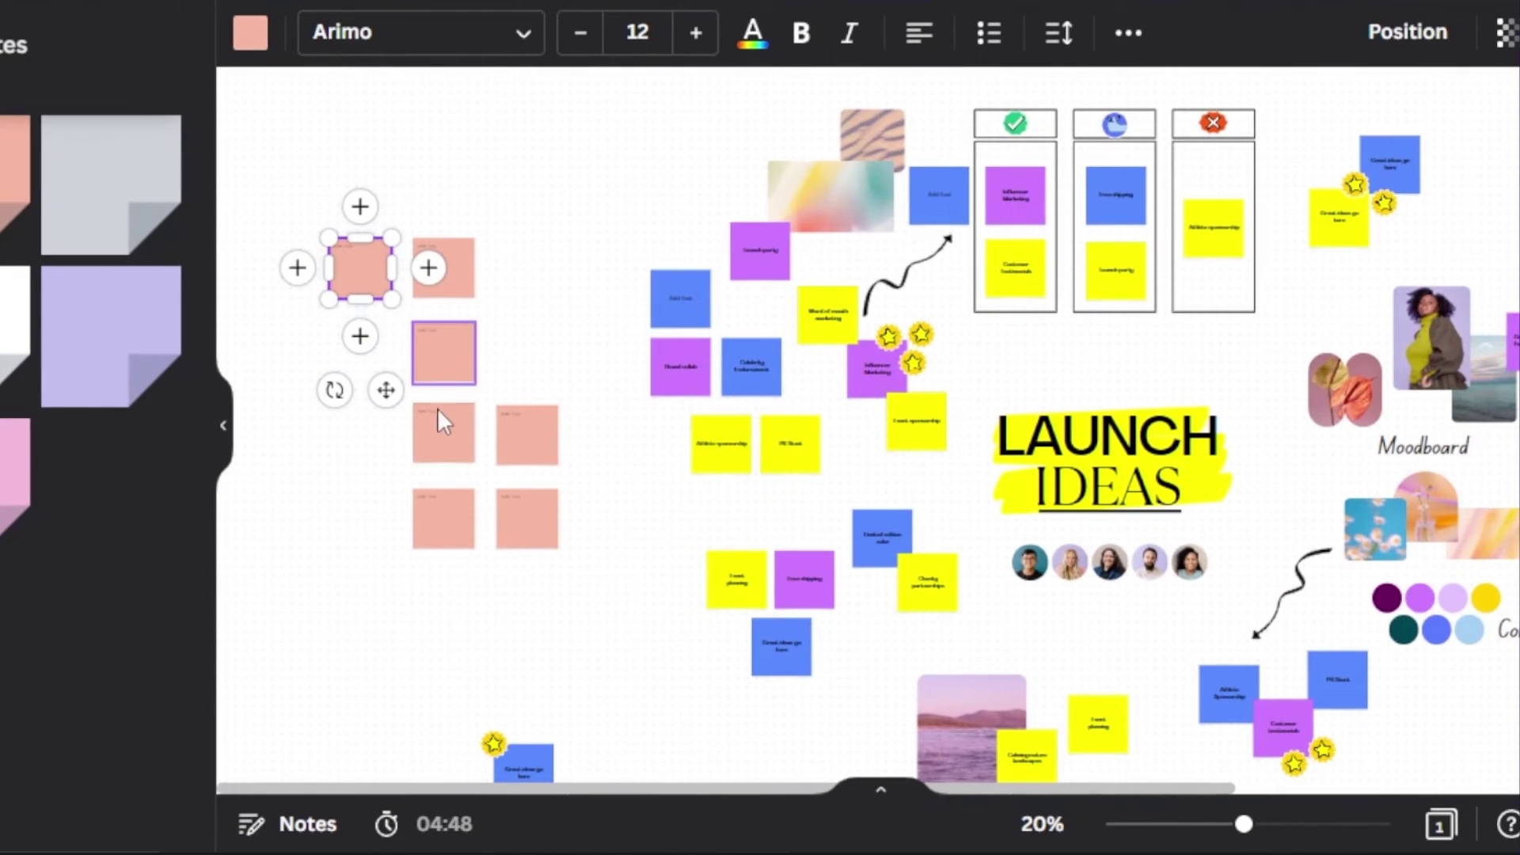
click(438, 437)
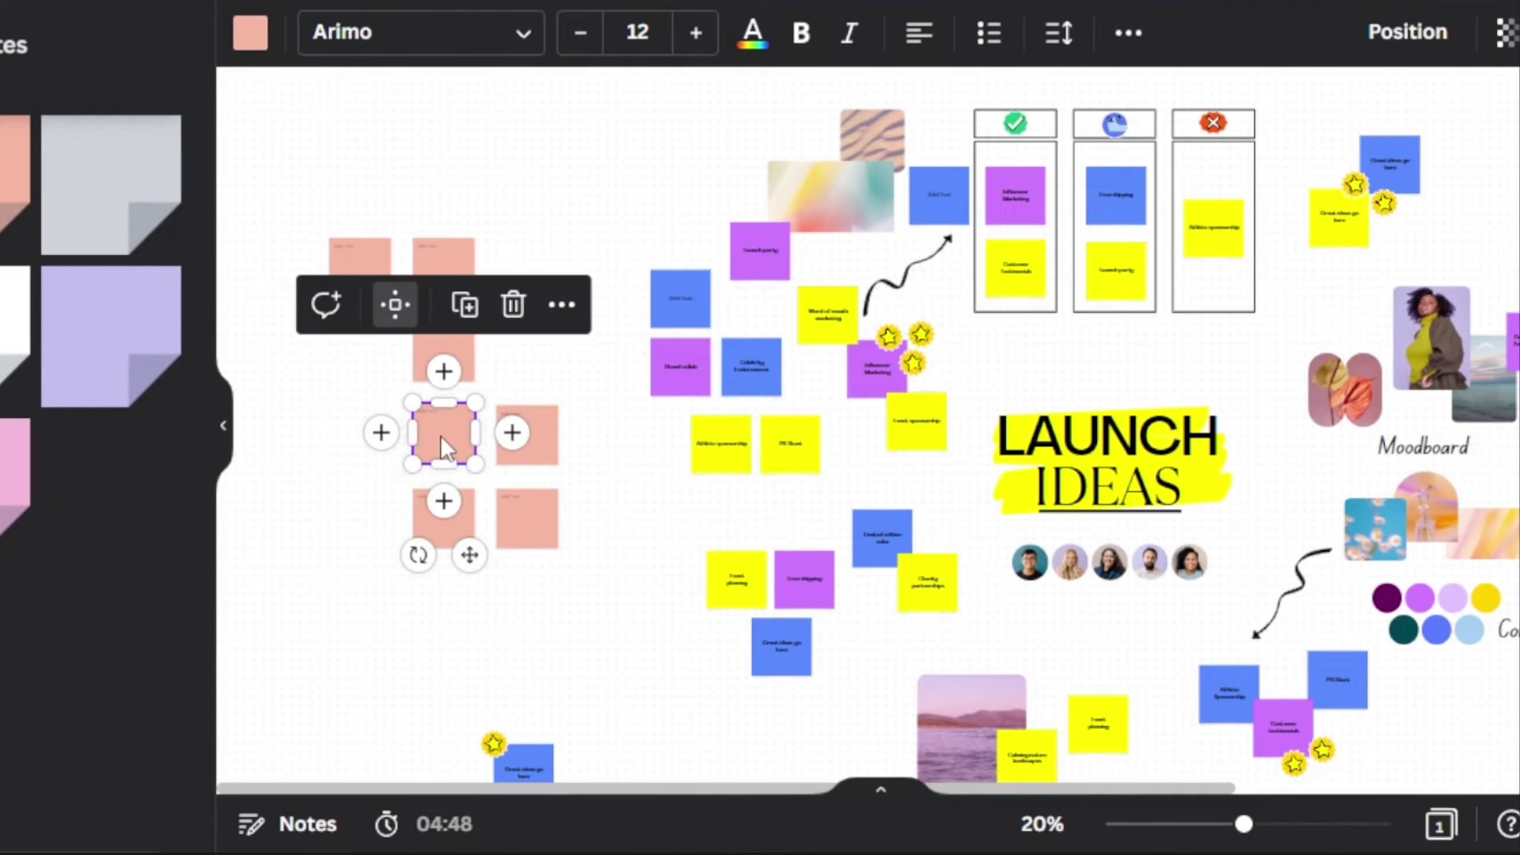
Step: Post the comment 'review needed' on the selected peach sticky note
click(326, 308)
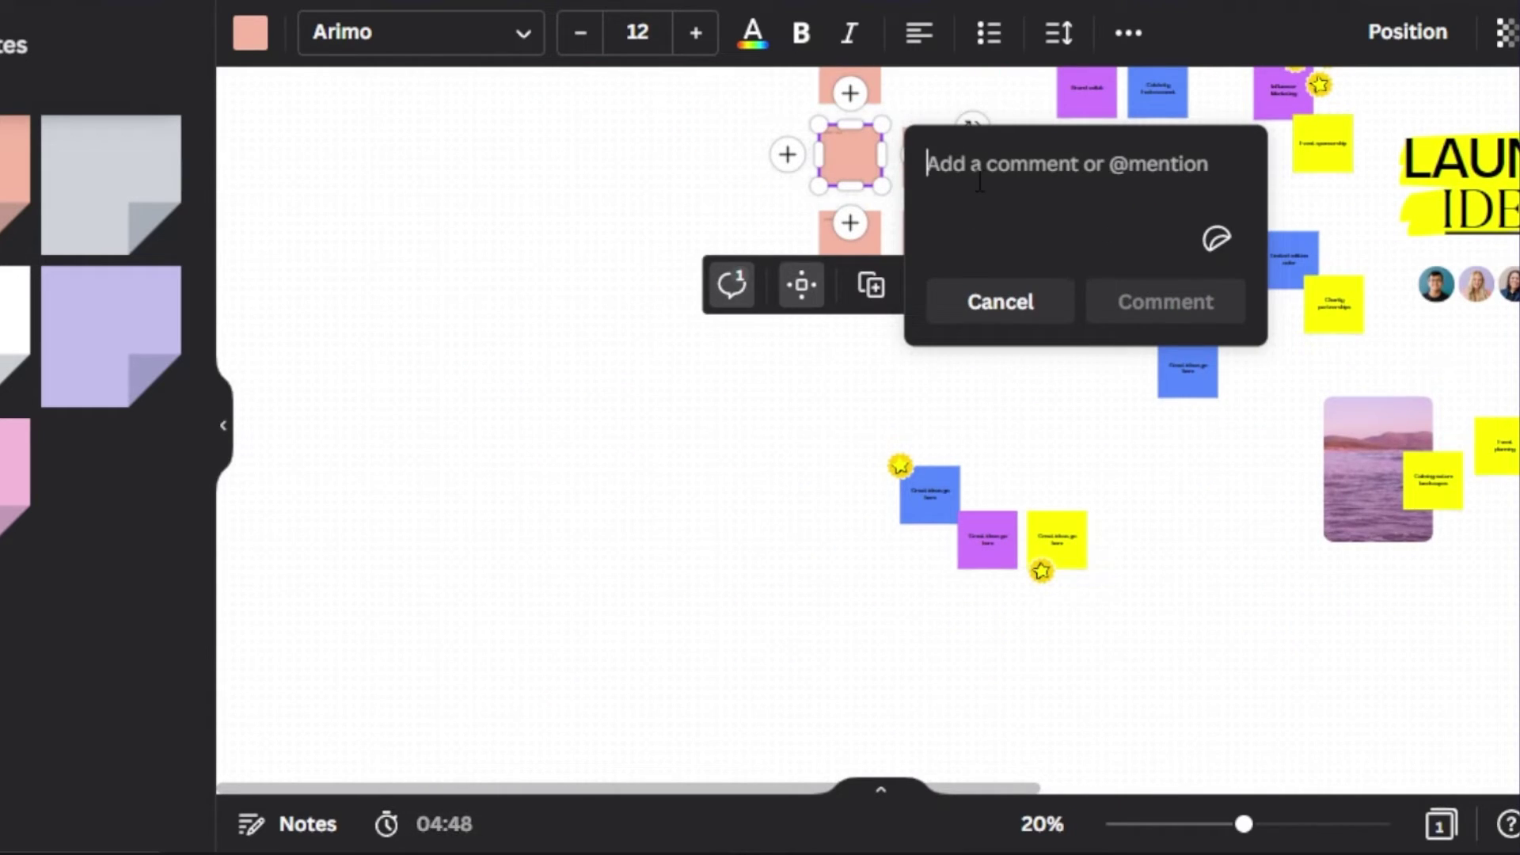
text(review needed)
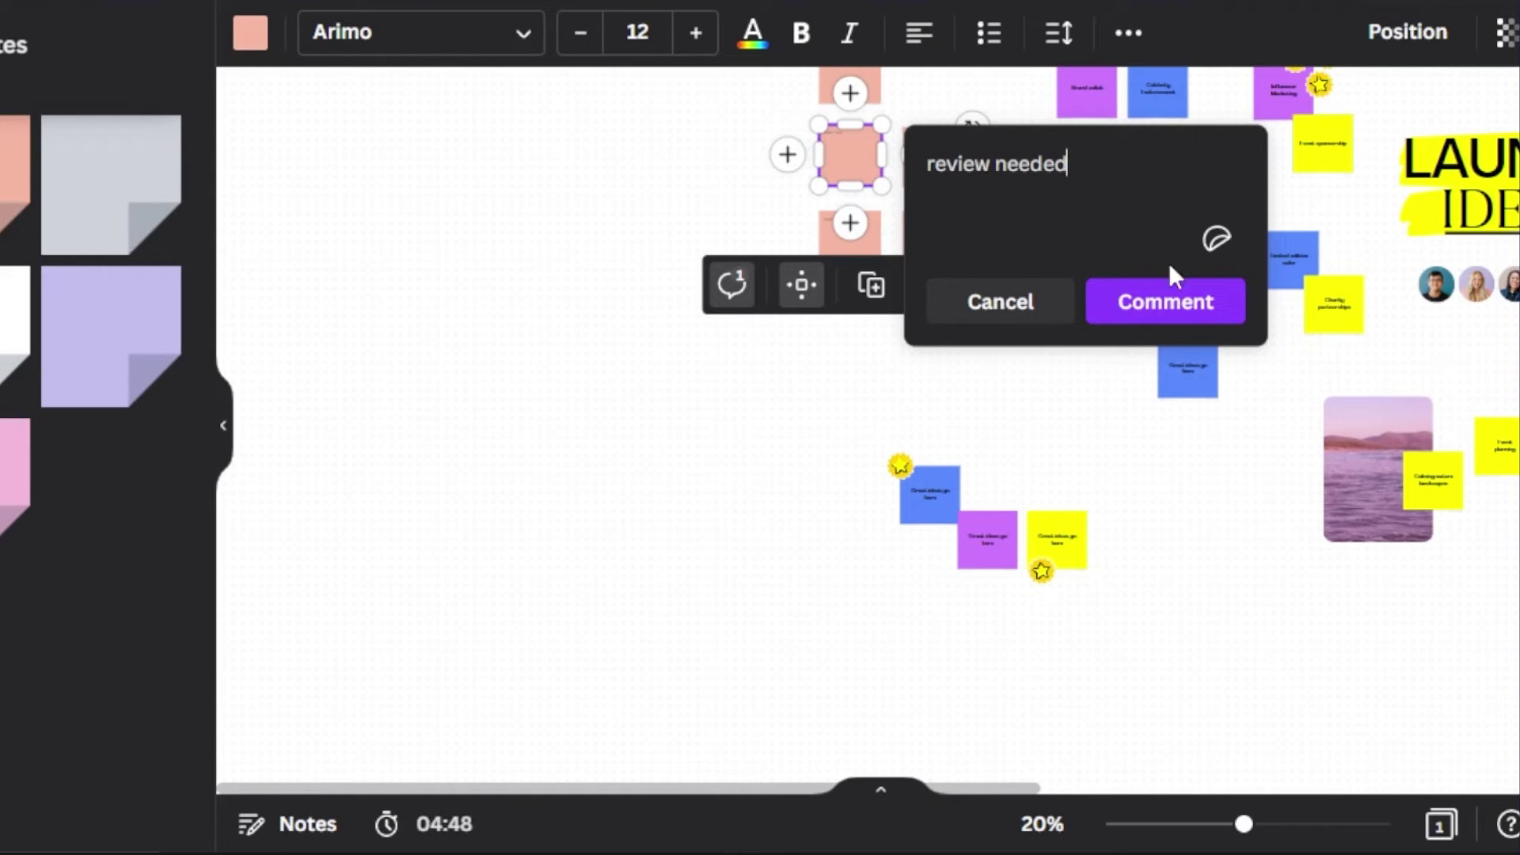
click(1201, 308)
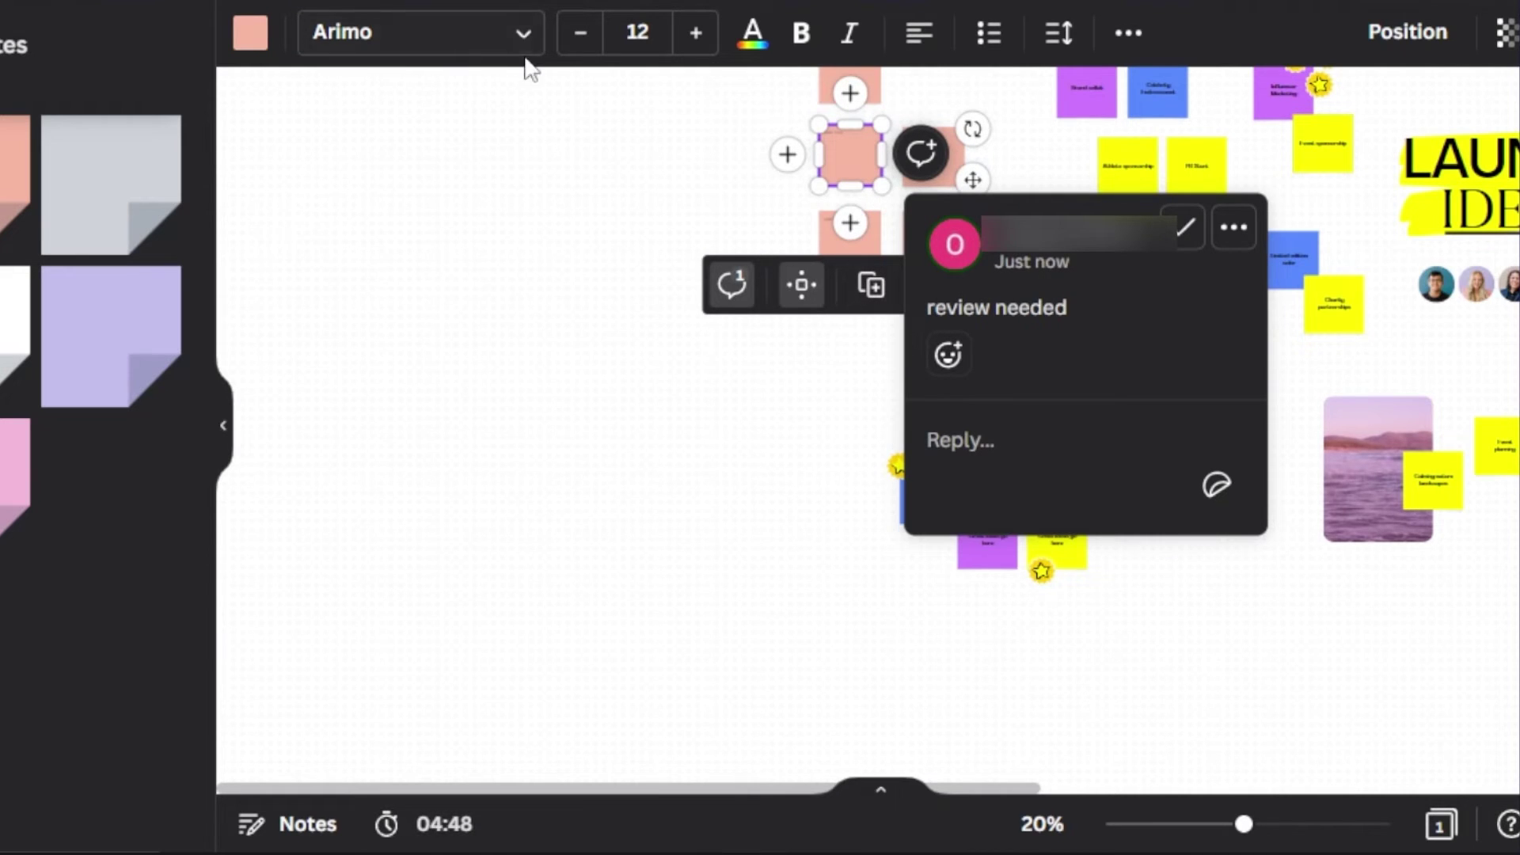
click(845, 151)
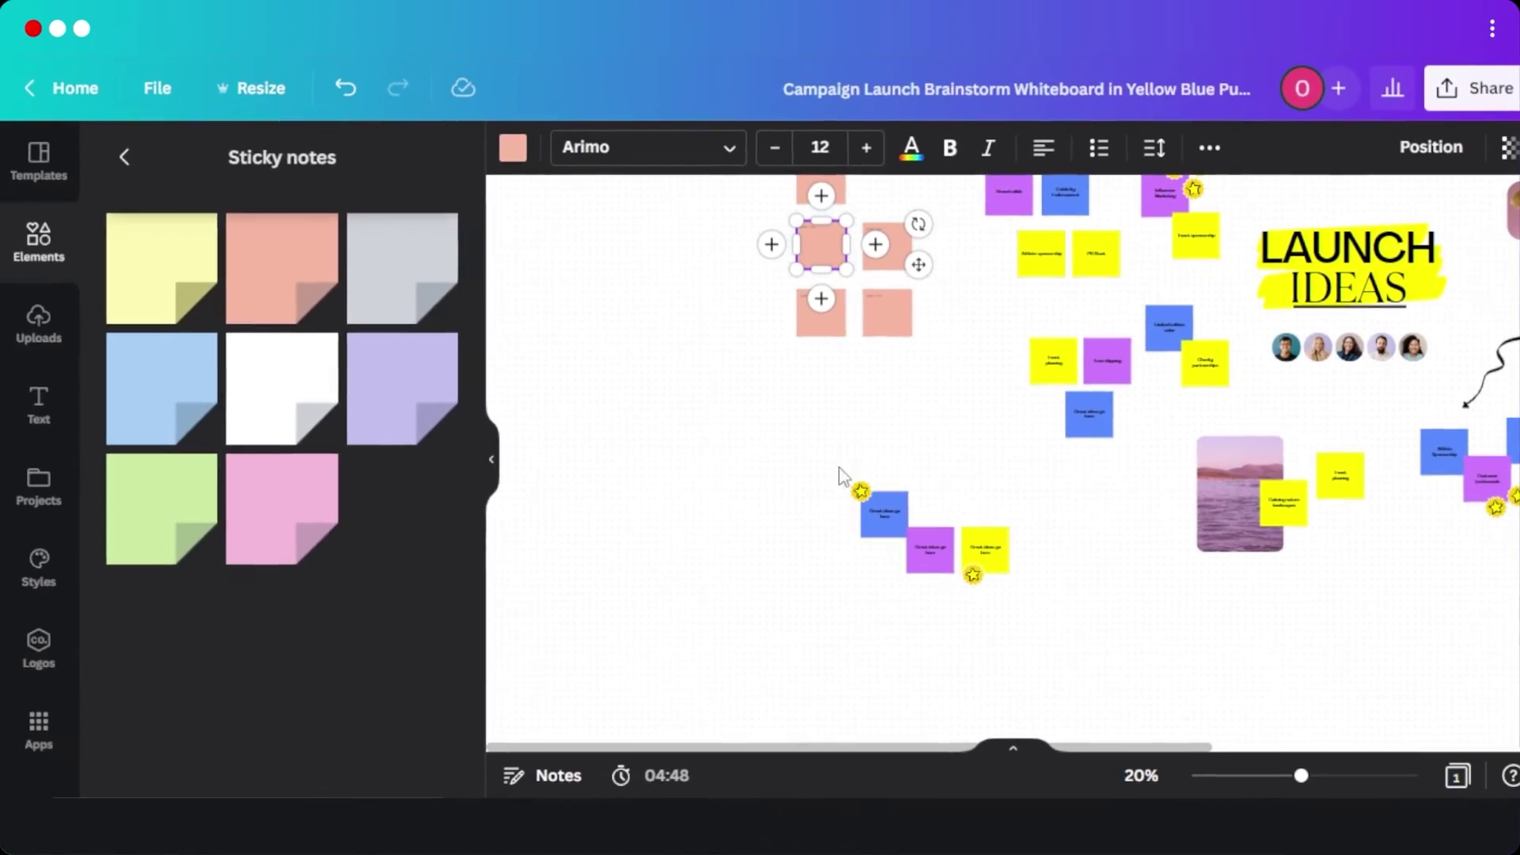
click(42, 412)
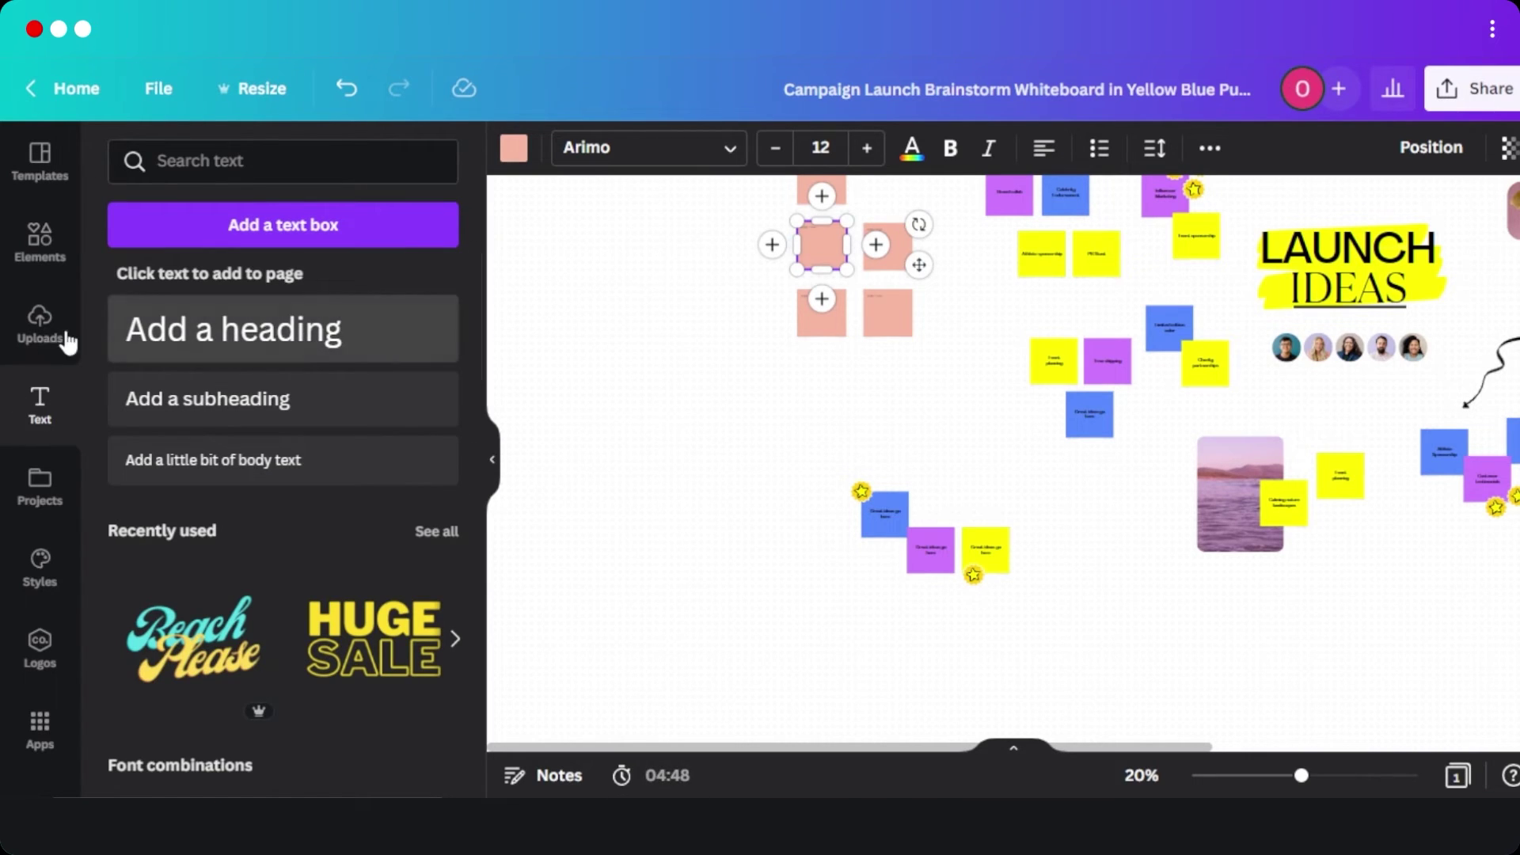
drag(1207, 748, 1346, 746)
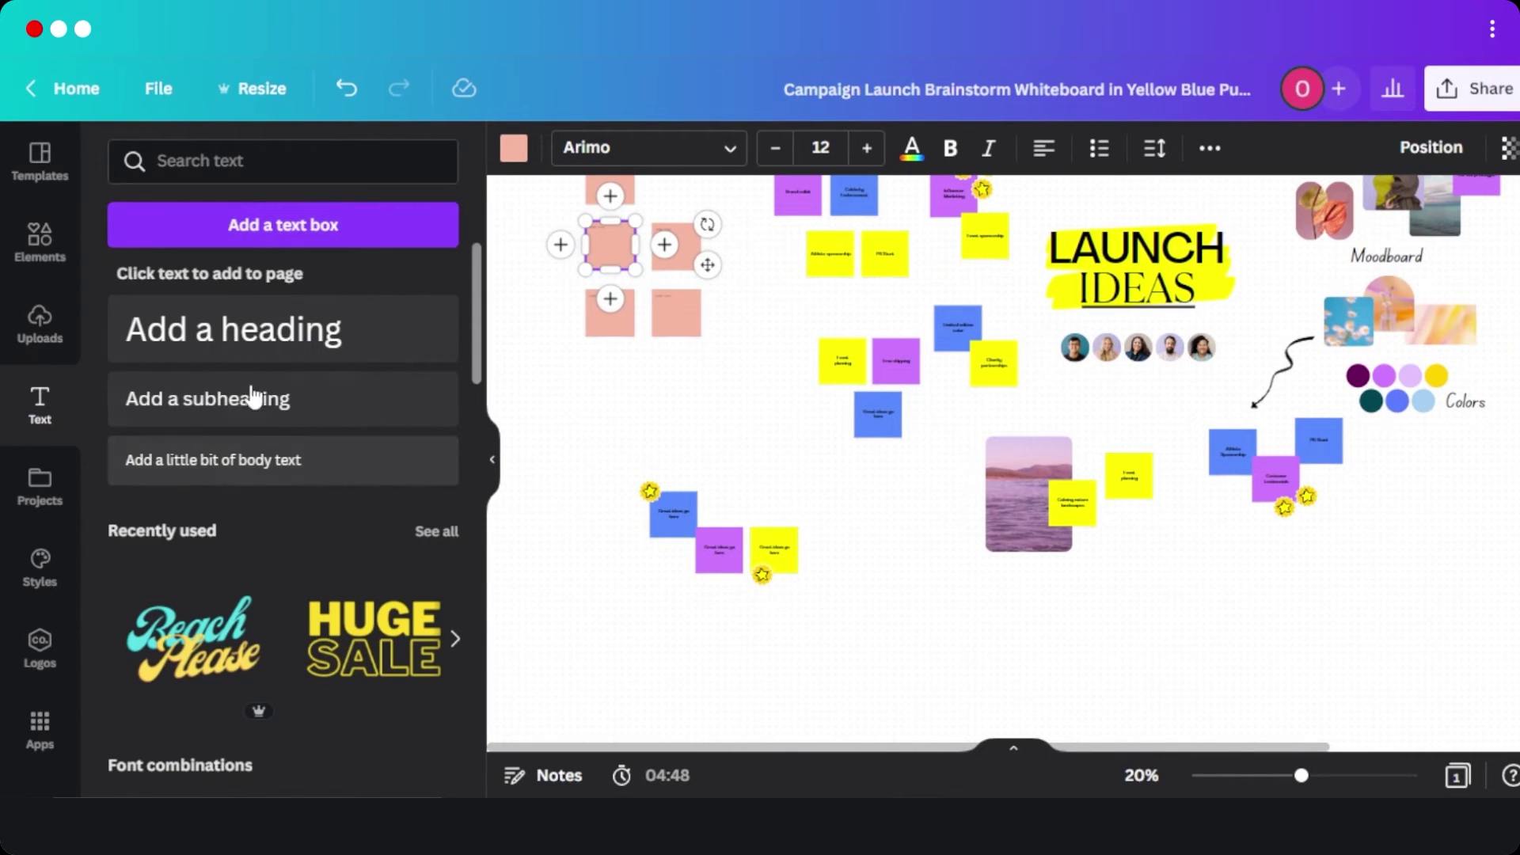
scroll(1188, 658, up, 5)
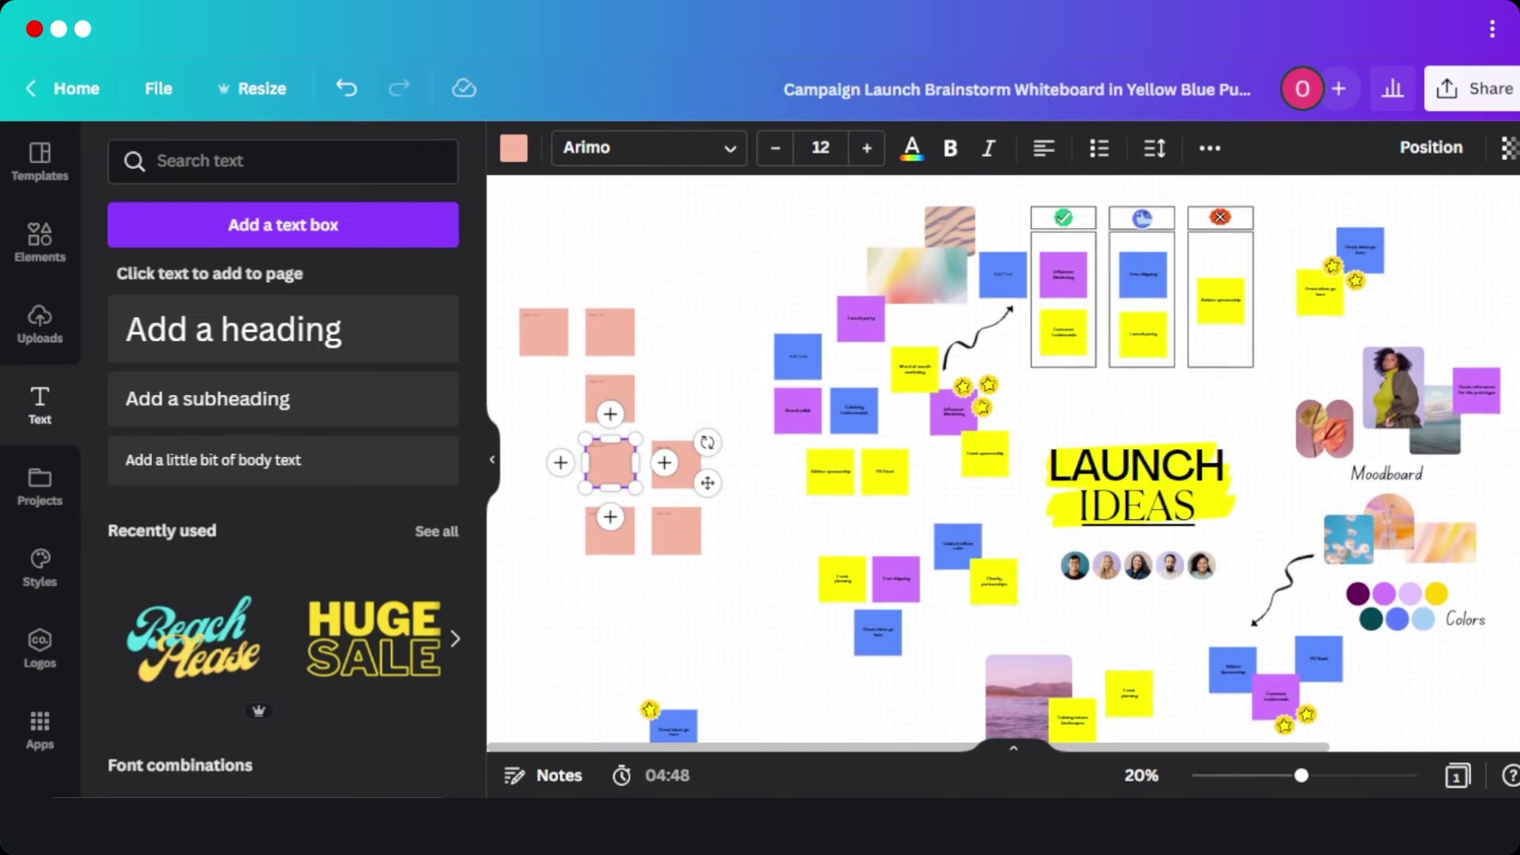
Step: Place a blue down-pointing arrow from Lines & Shapes below the peach grid
click(43, 251)
click(49, 247)
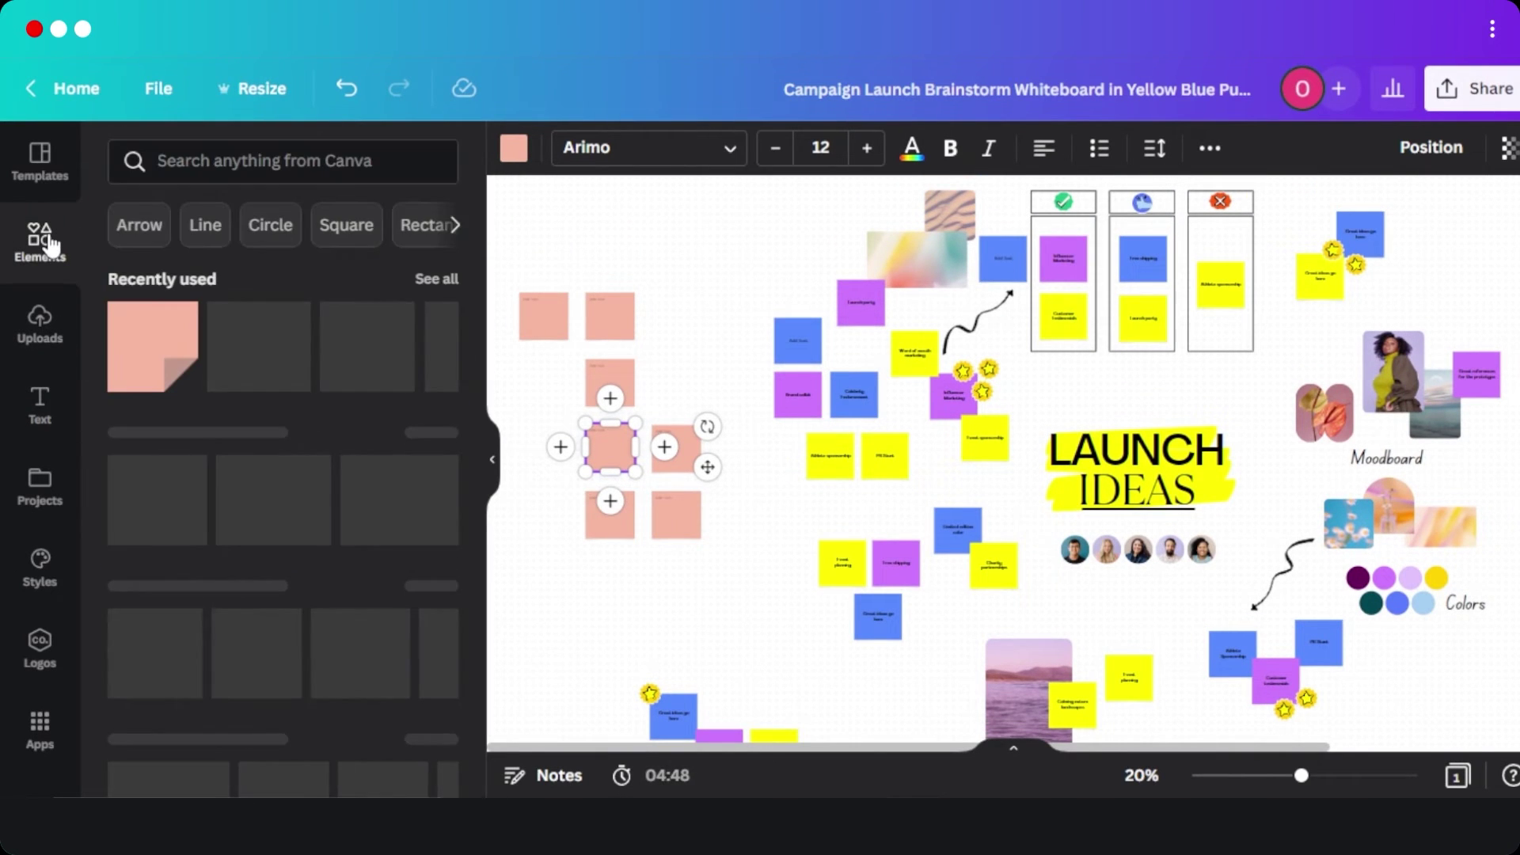
drag(479, 246, 299, 327)
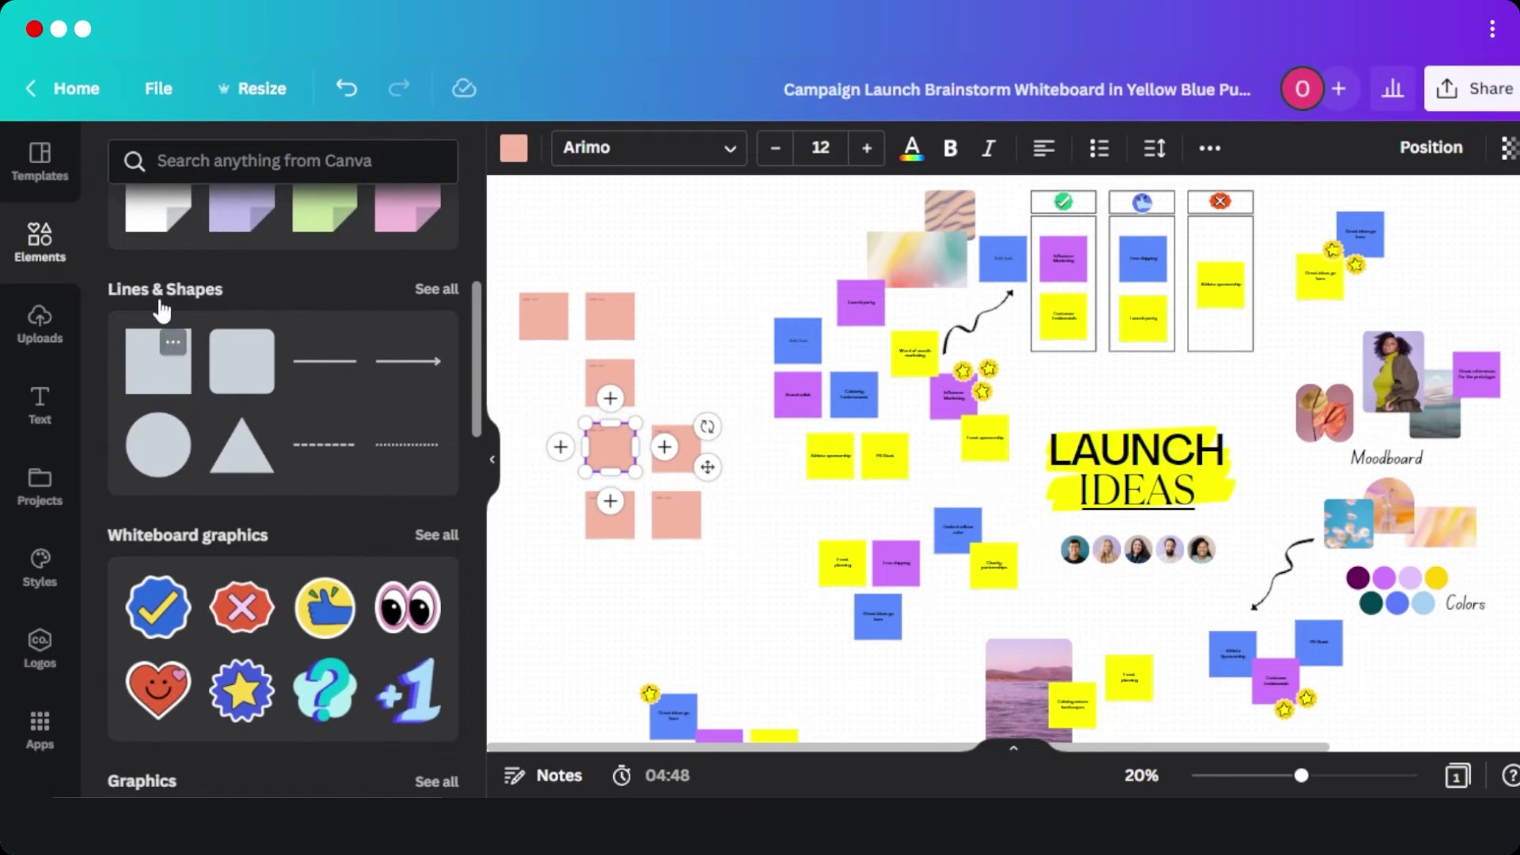
click(435, 295)
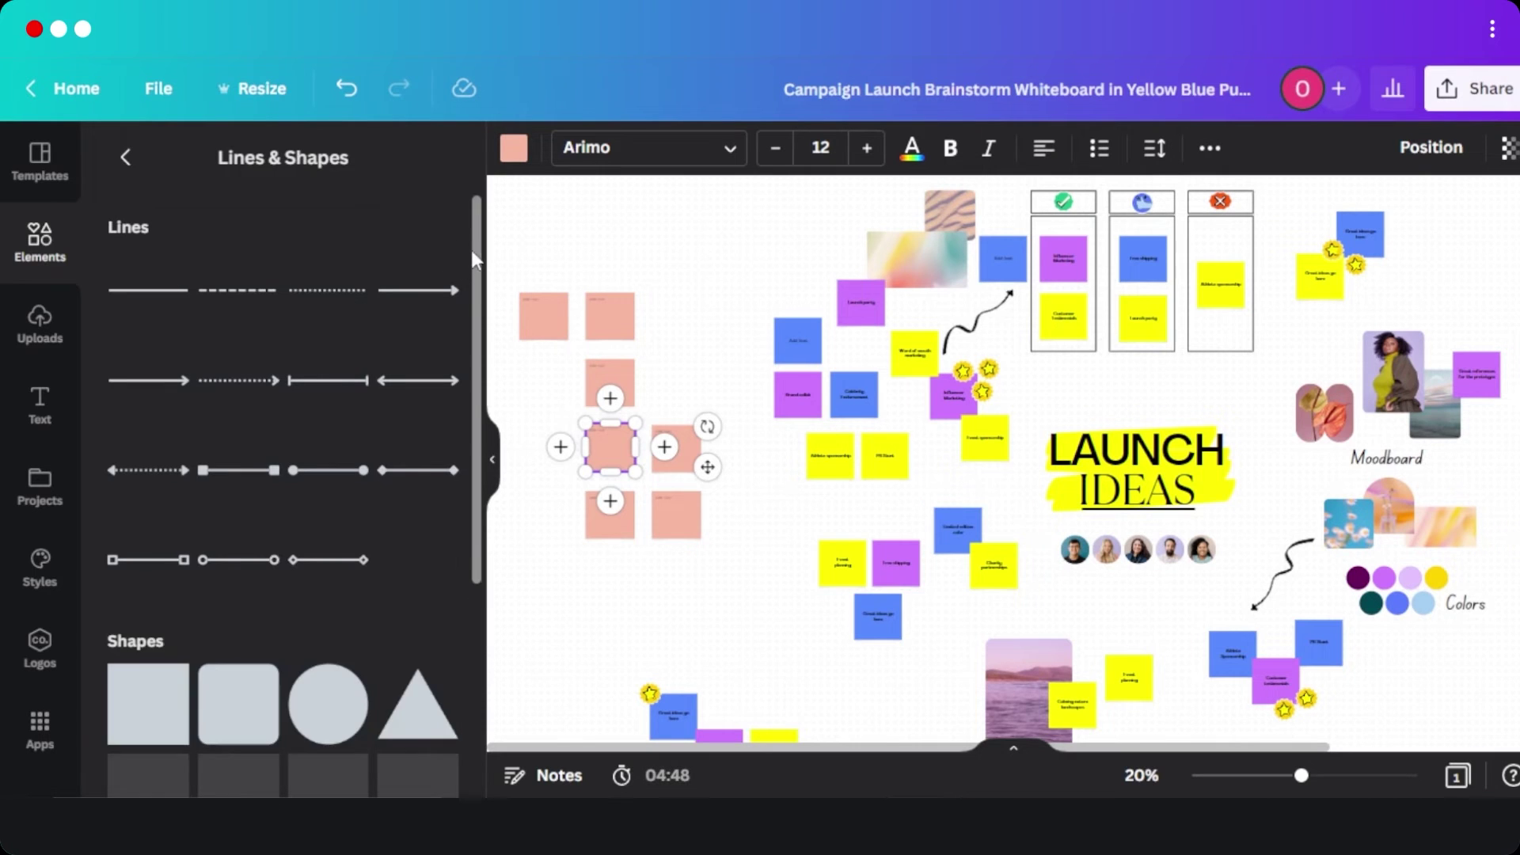
drag(473, 252, 479, 594)
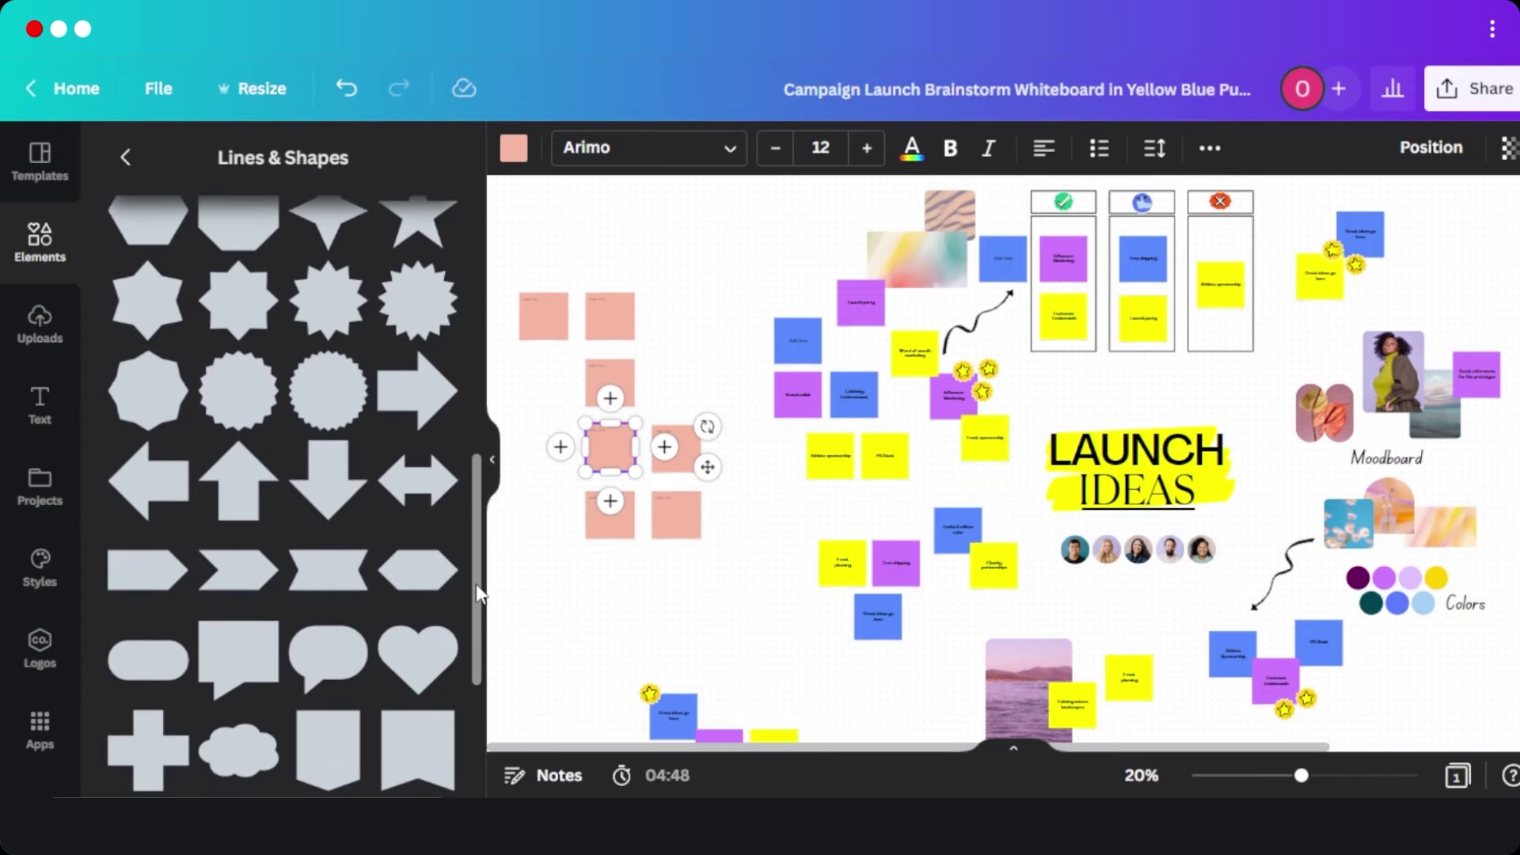
click(331, 475)
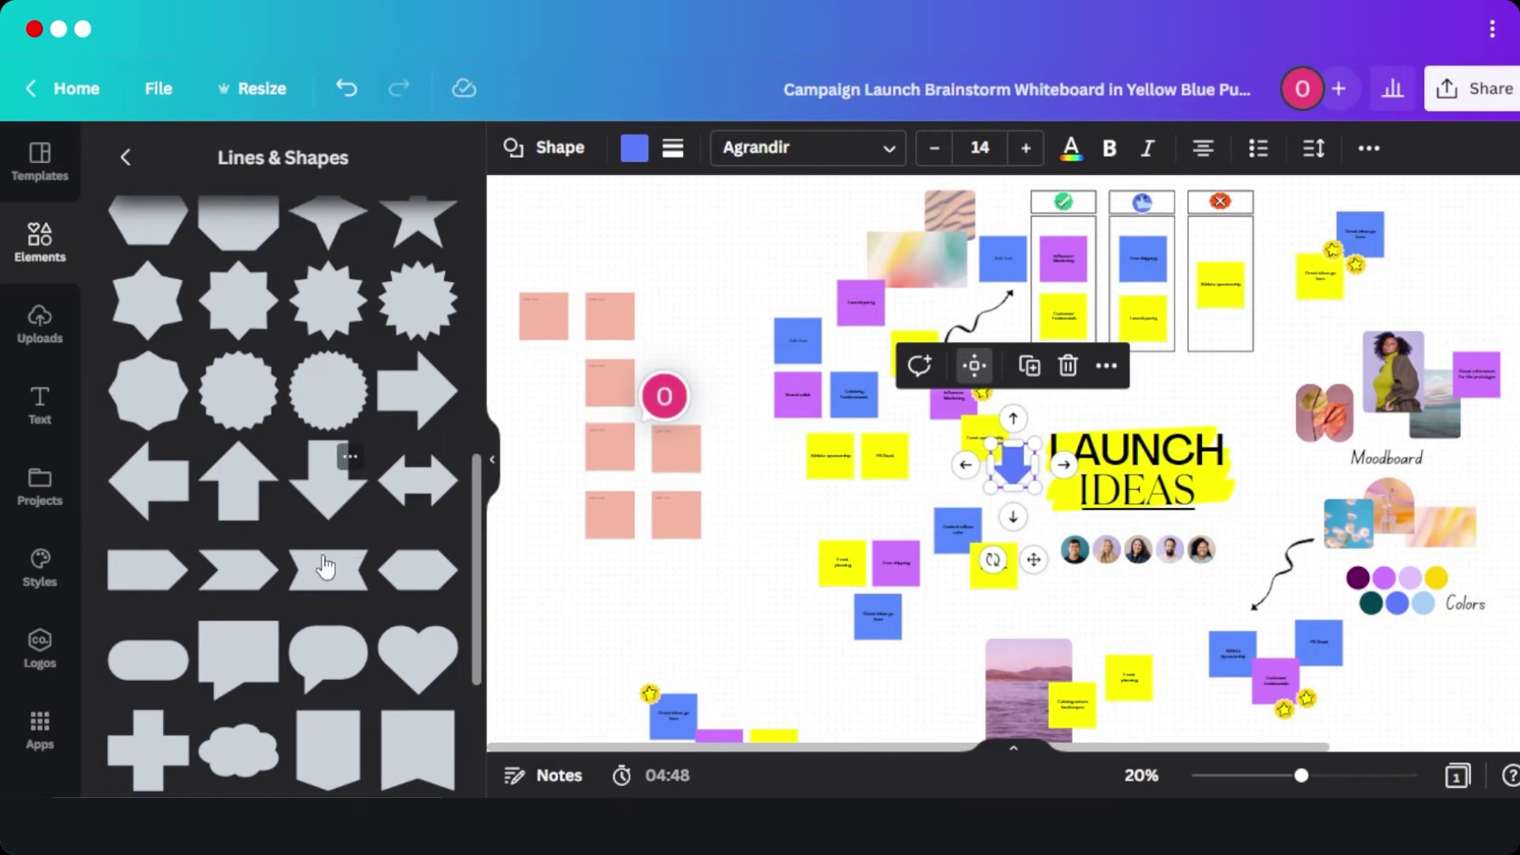
drag(1014, 468, 675, 591)
Step: Add a blue right-pointing arrow beside the grid, aimed at the yellow notes
click(419, 391)
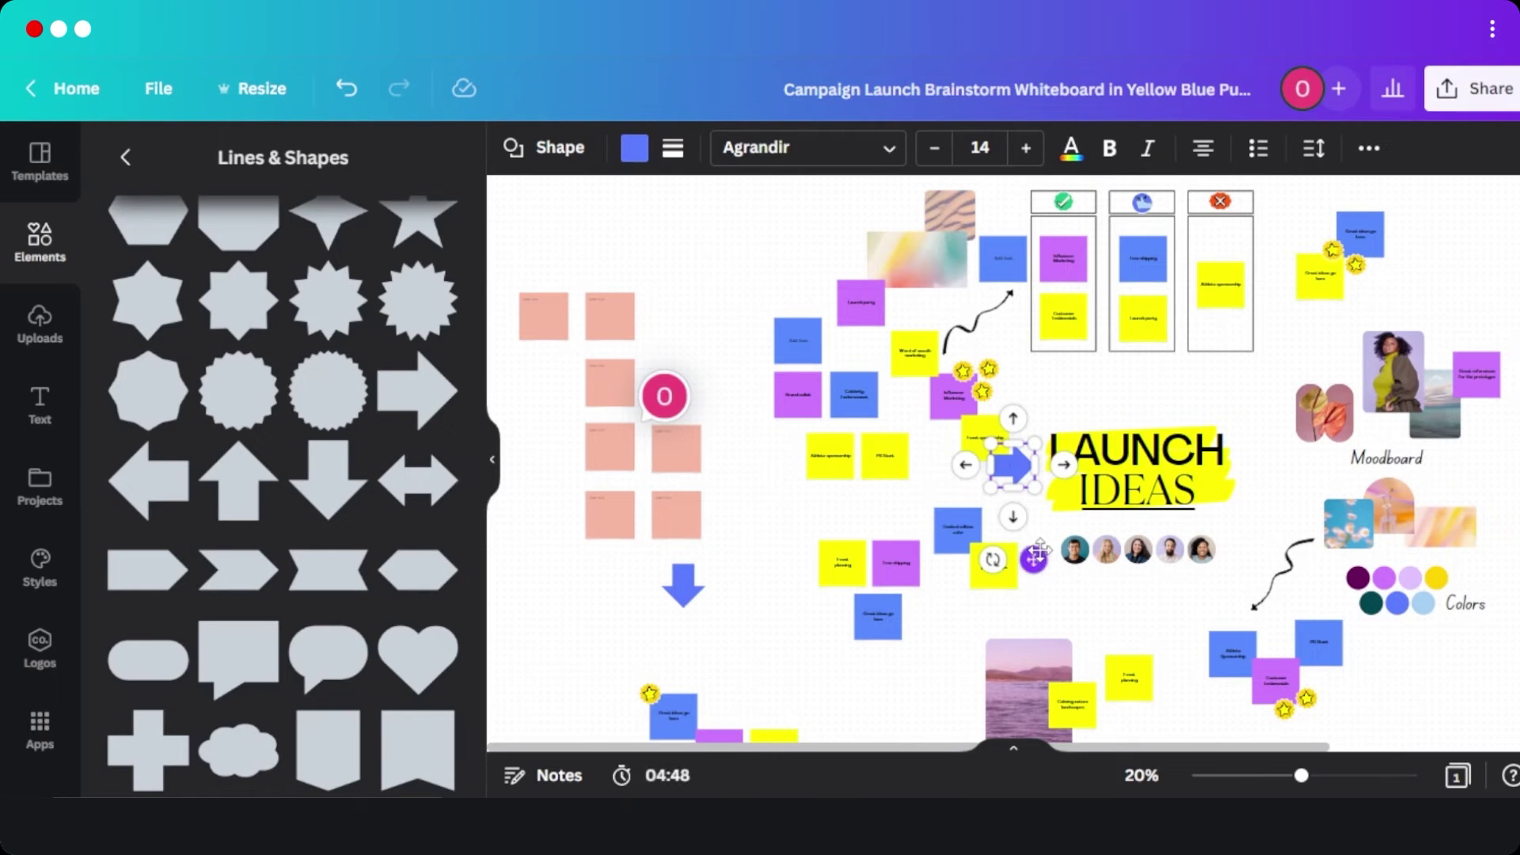
drag(1031, 556, 774, 548)
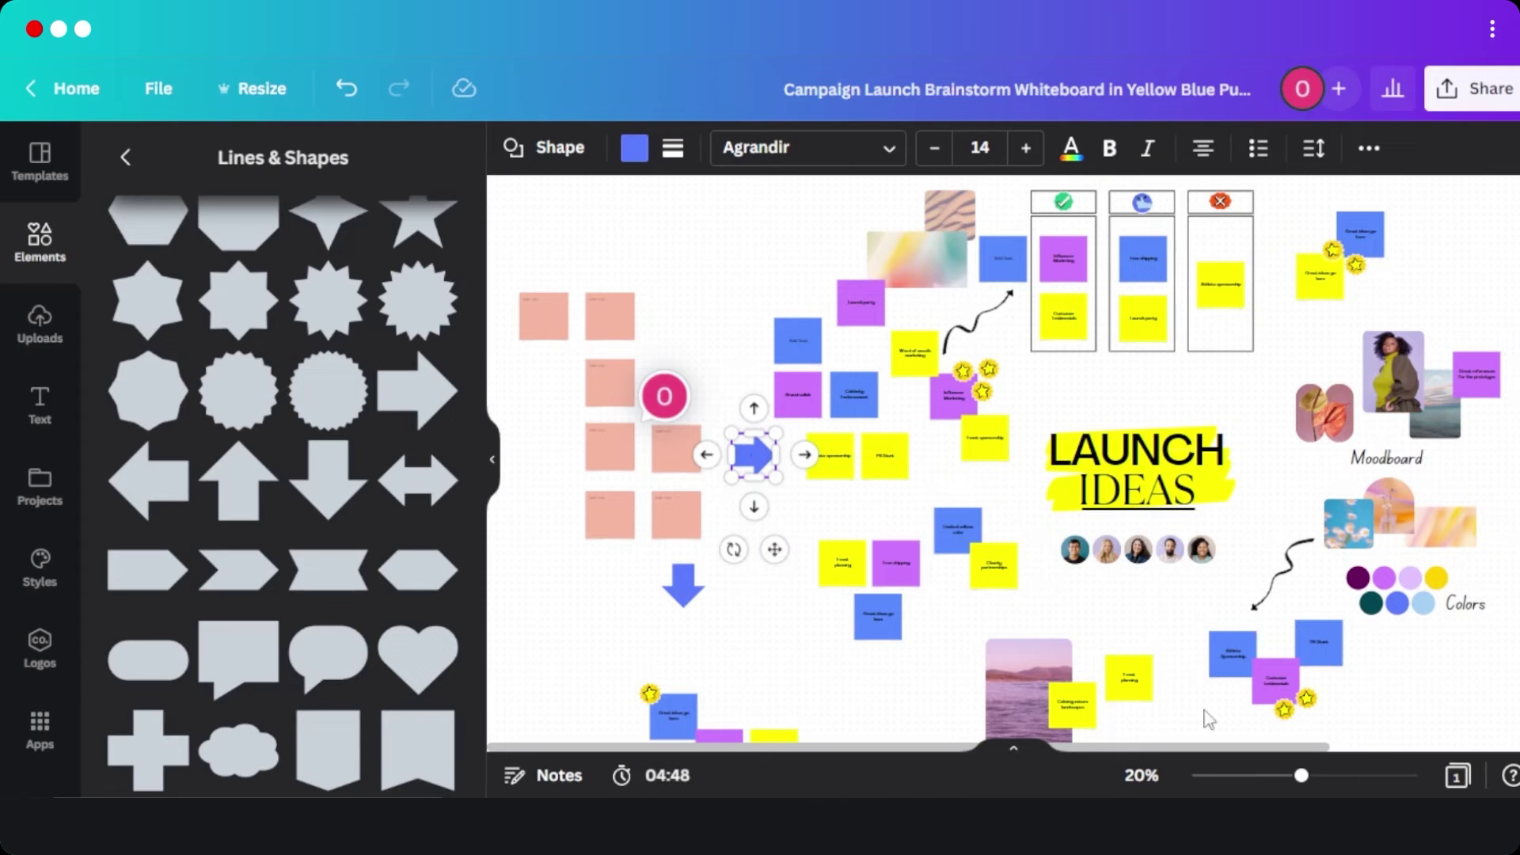
mouse_move(1302, 784)
mouse_down()
mouse_move(1335, 784)
mouse_move(1300, 784)
mouse_move(1317, 784)
mouse_up()
click(663, 392)
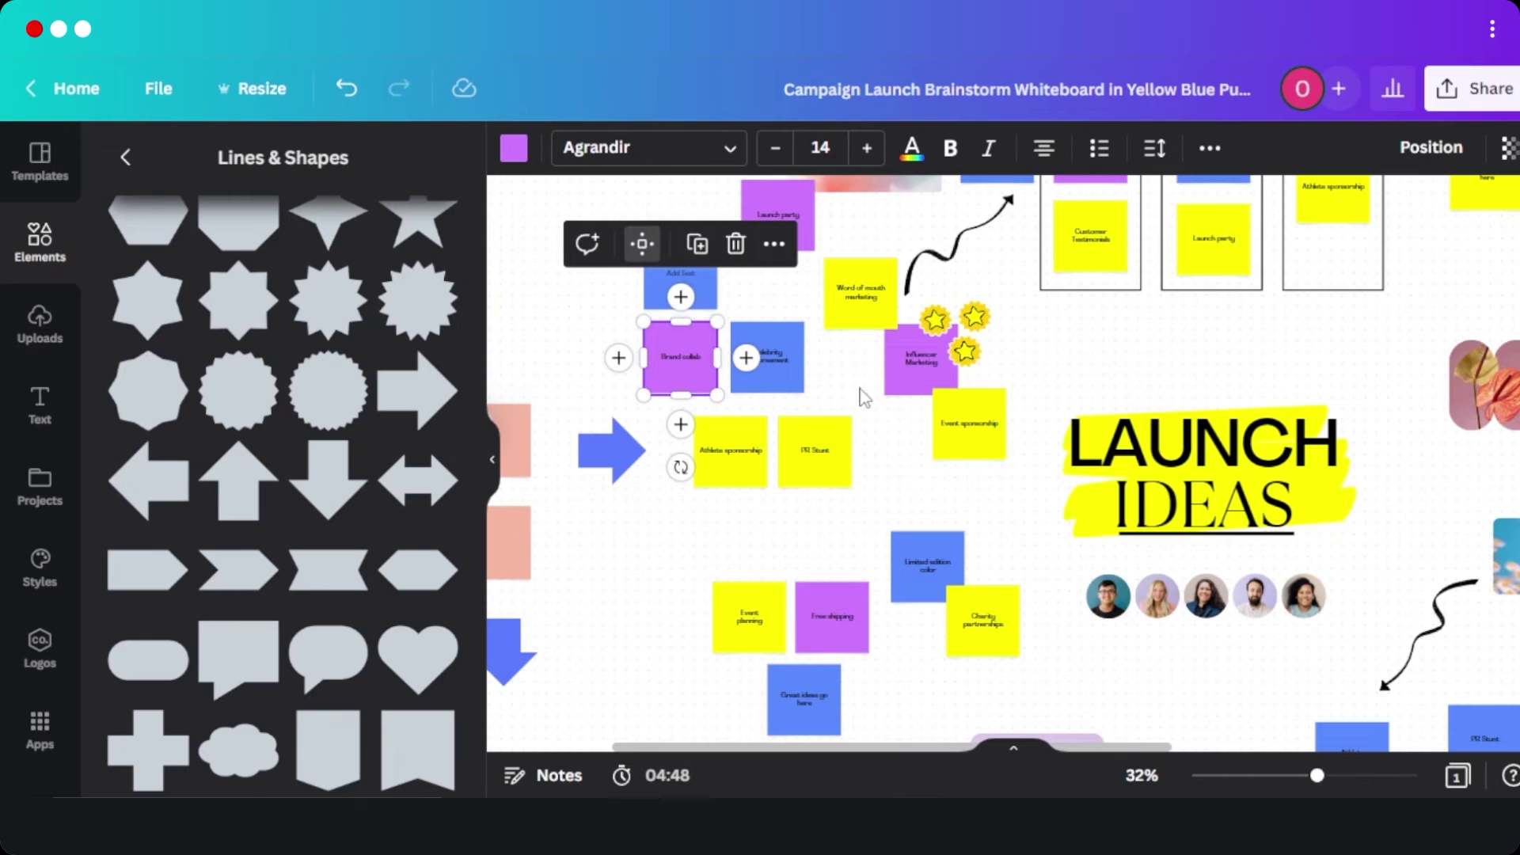
Step: Place a 'New Ideas' heading over the peach note grid with a blue starburst next to it
click(1148, 451)
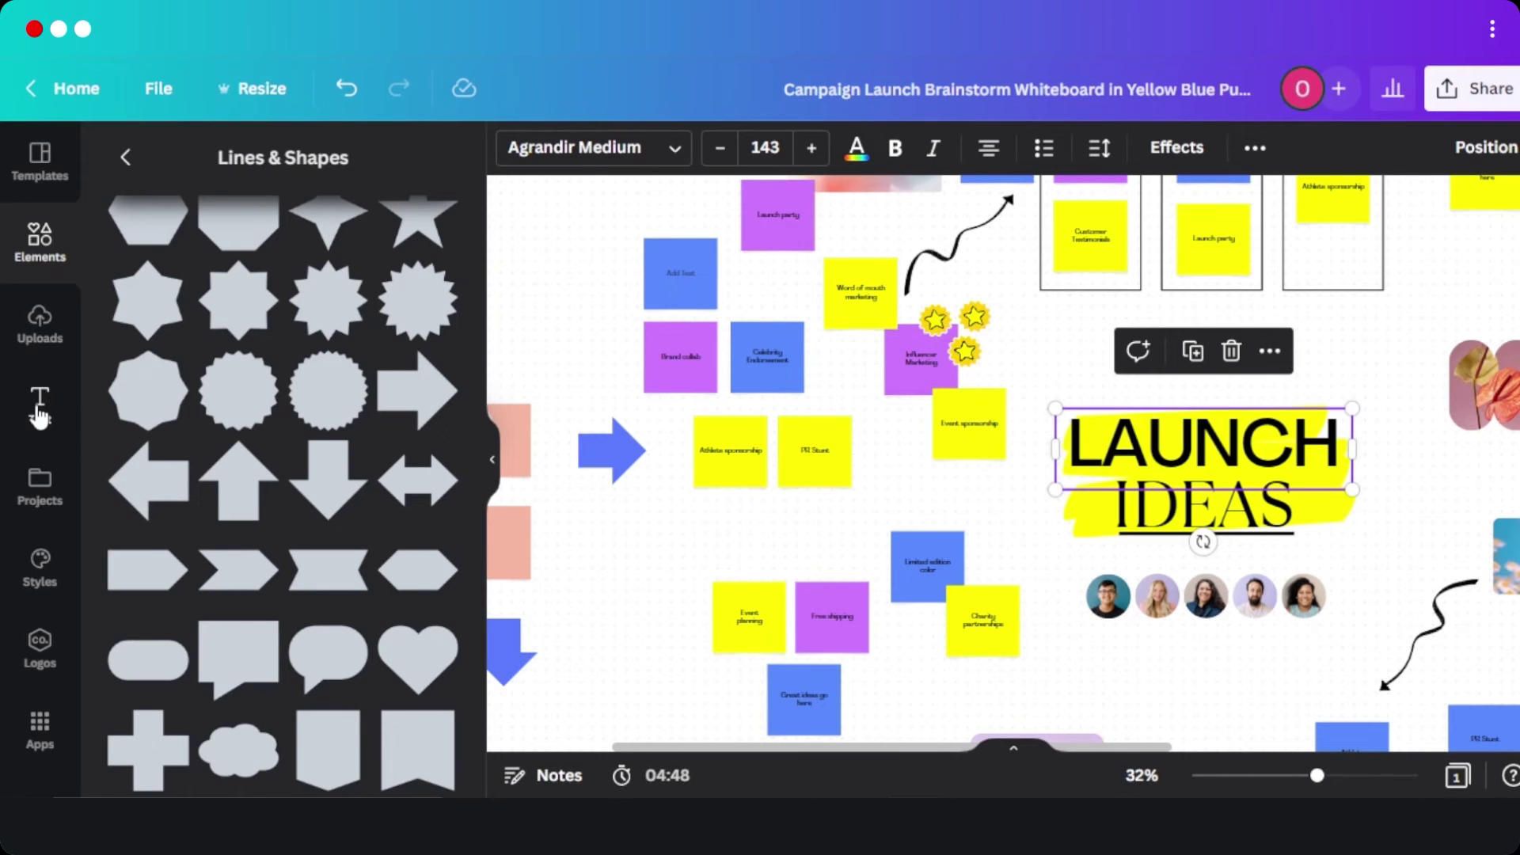
click(38, 408)
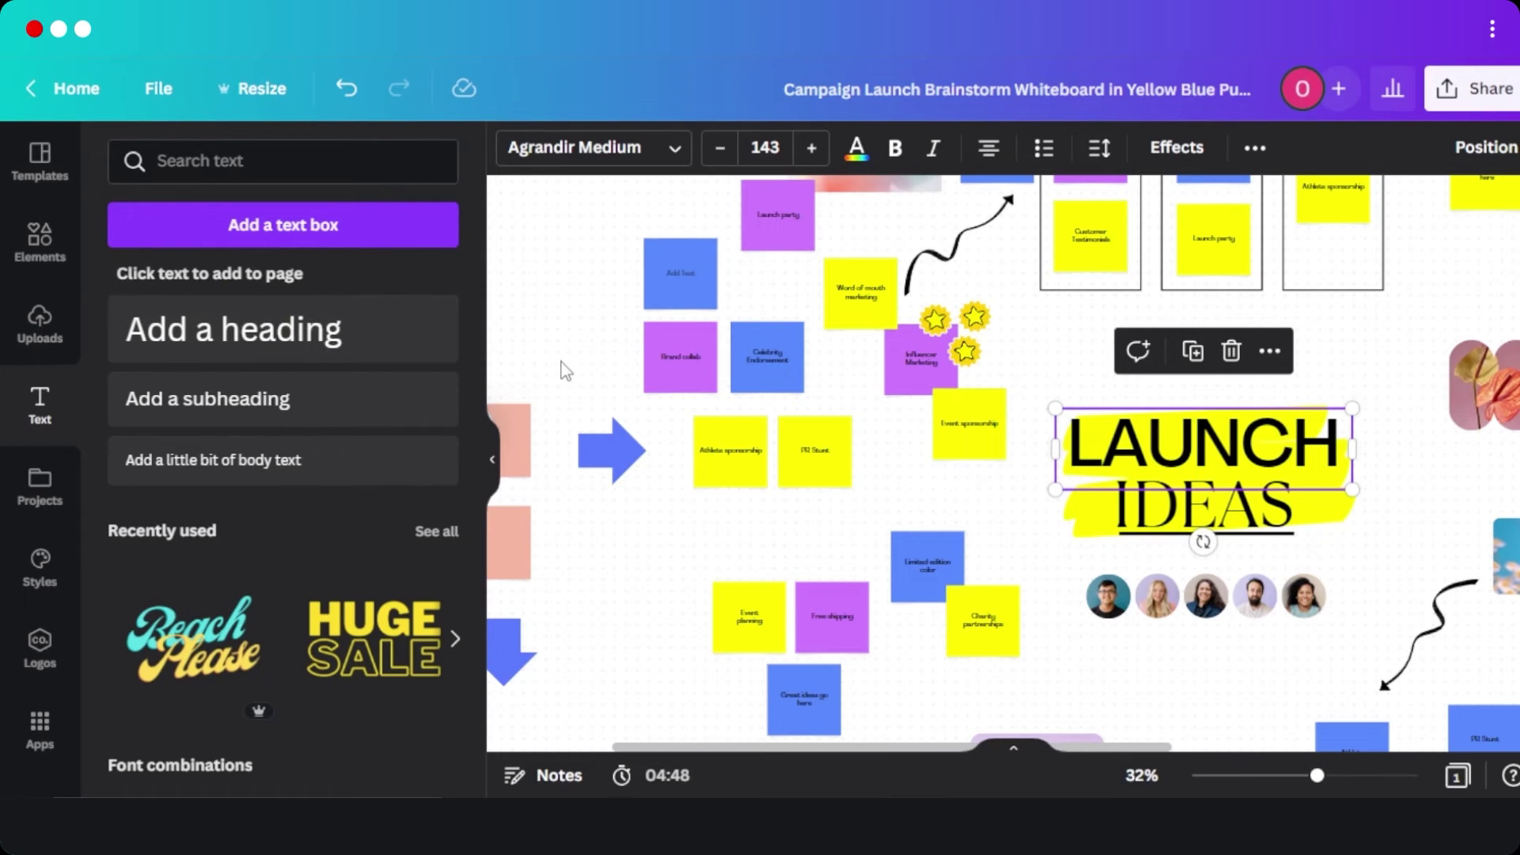
drag(1316, 776, 1300, 776)
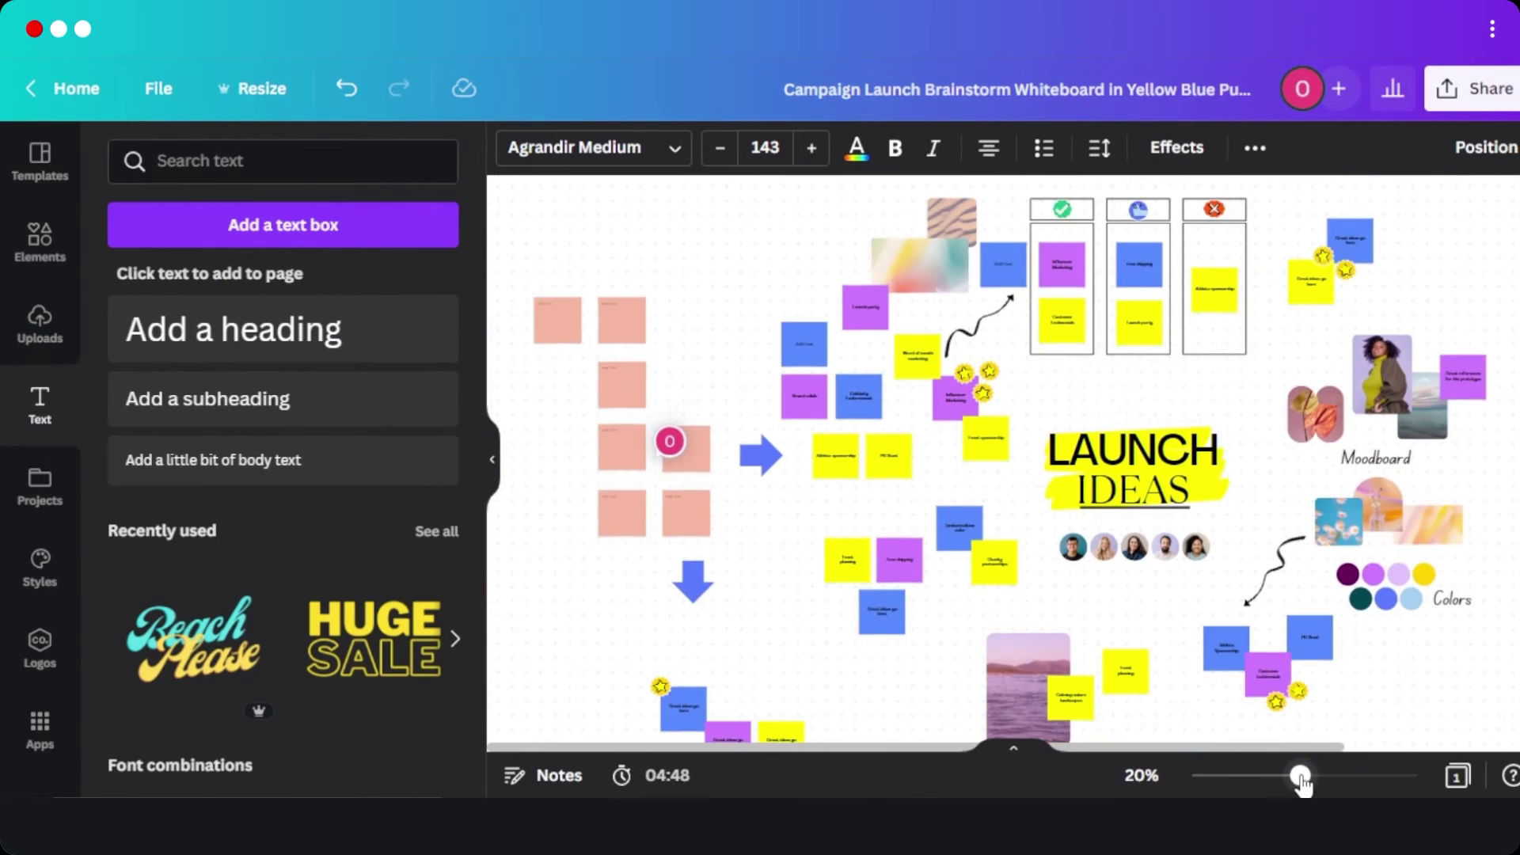
click(230, 330)
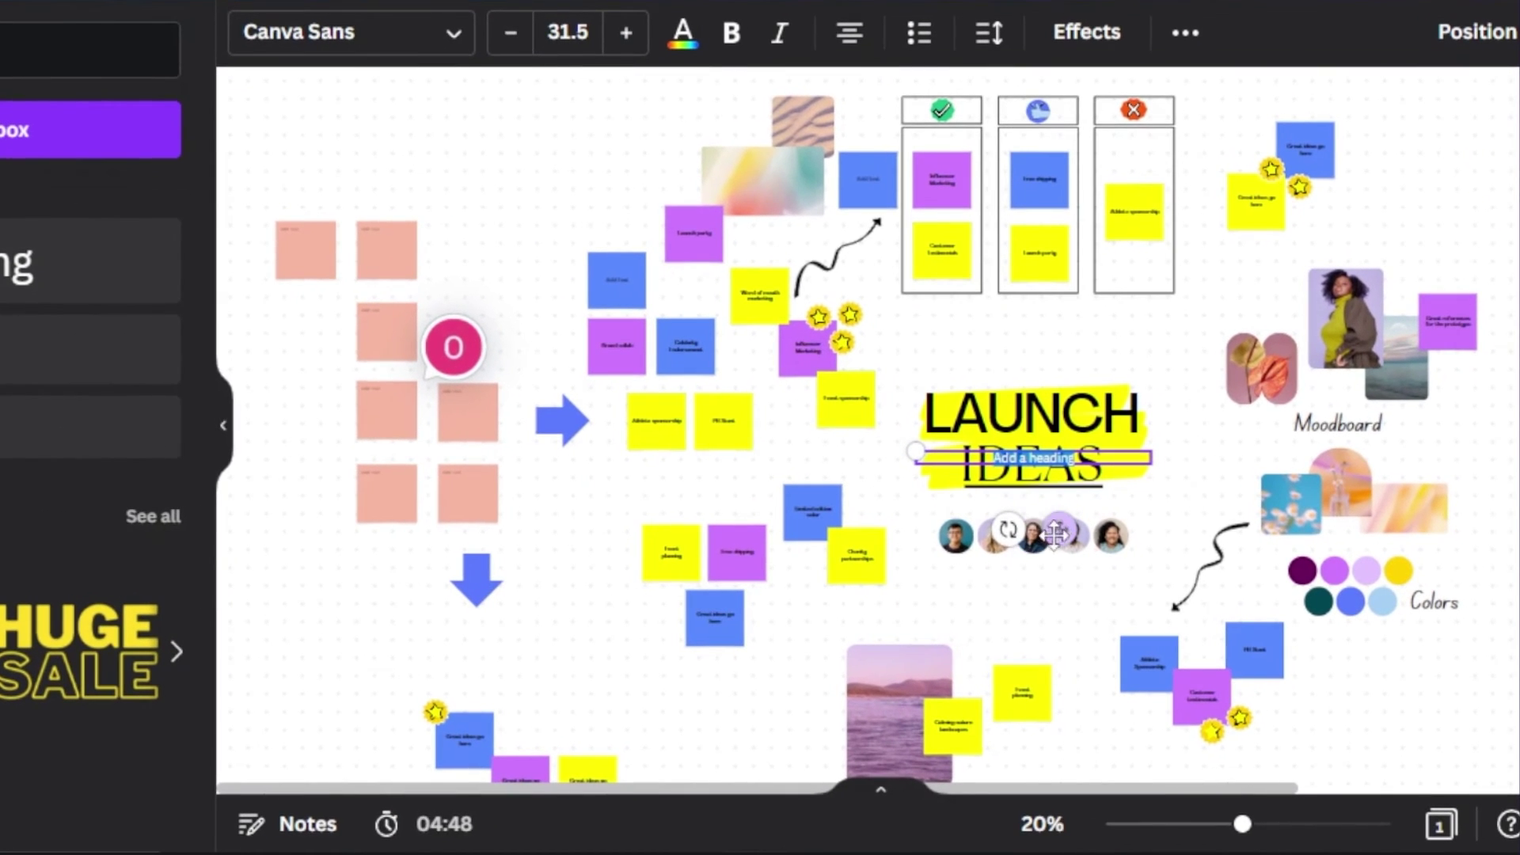
drag(1061, 529, 383, 262)
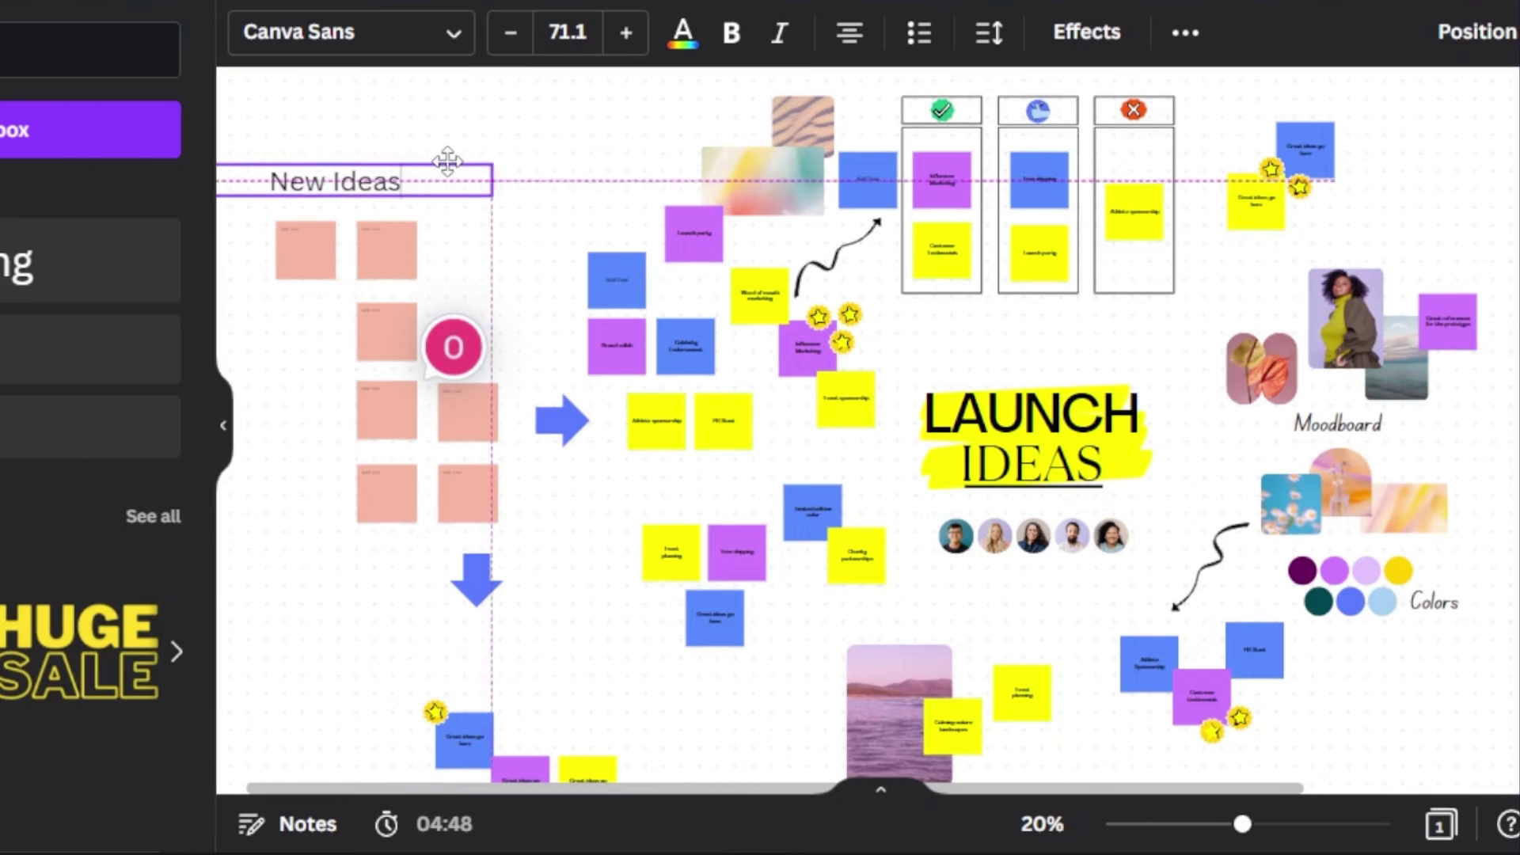
drag(448, 162, 471, 167)
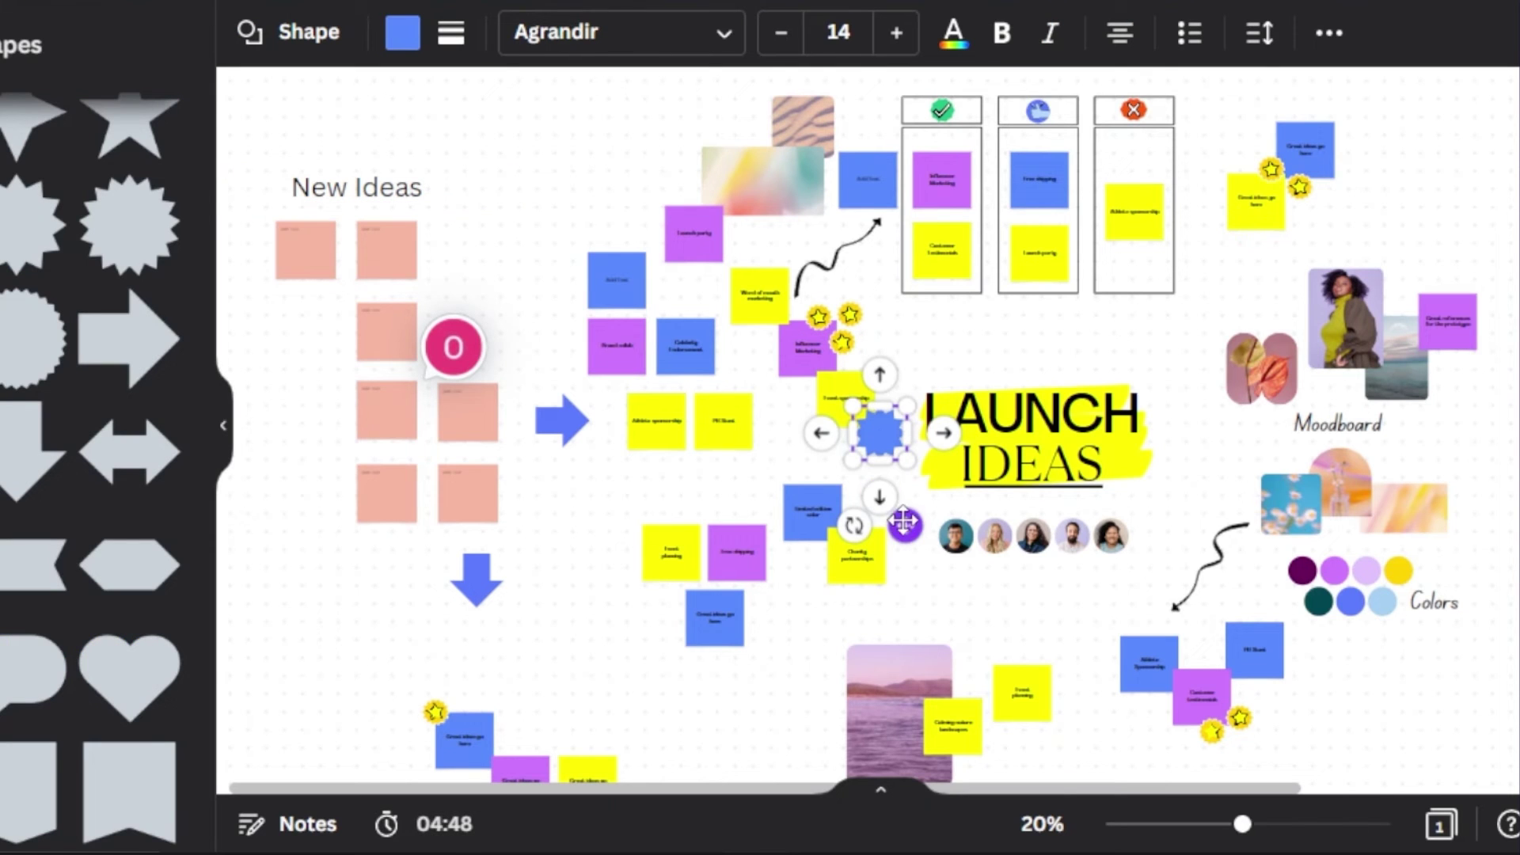
drag(879, 513, 492, 285)
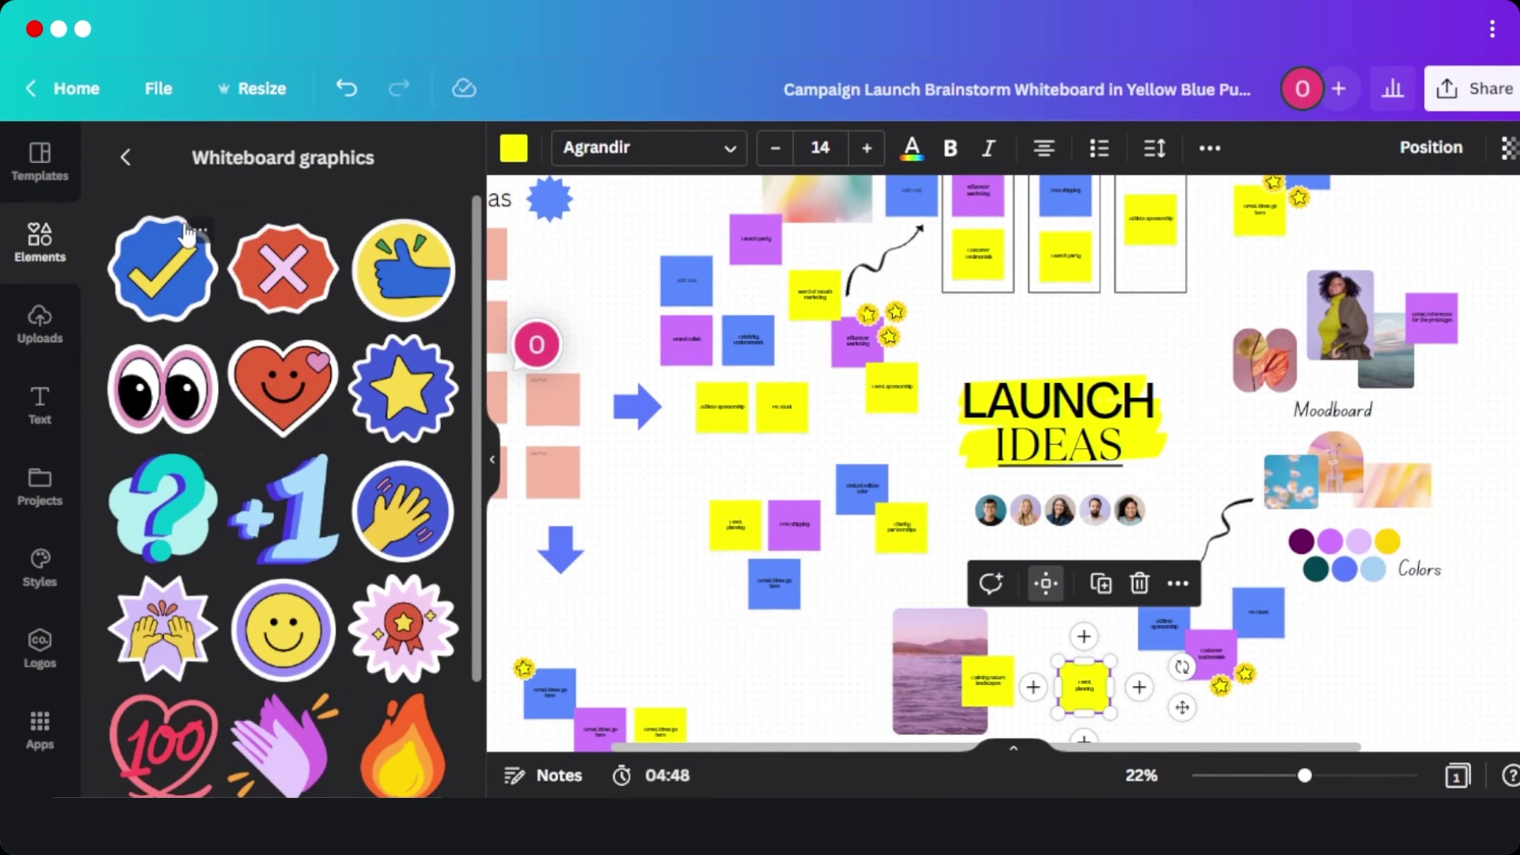
Step: Place a checkmark sticker by the yellow notes and a question mark in the third column
click(164, 277)
drag(1006, 467, 1007, 464)
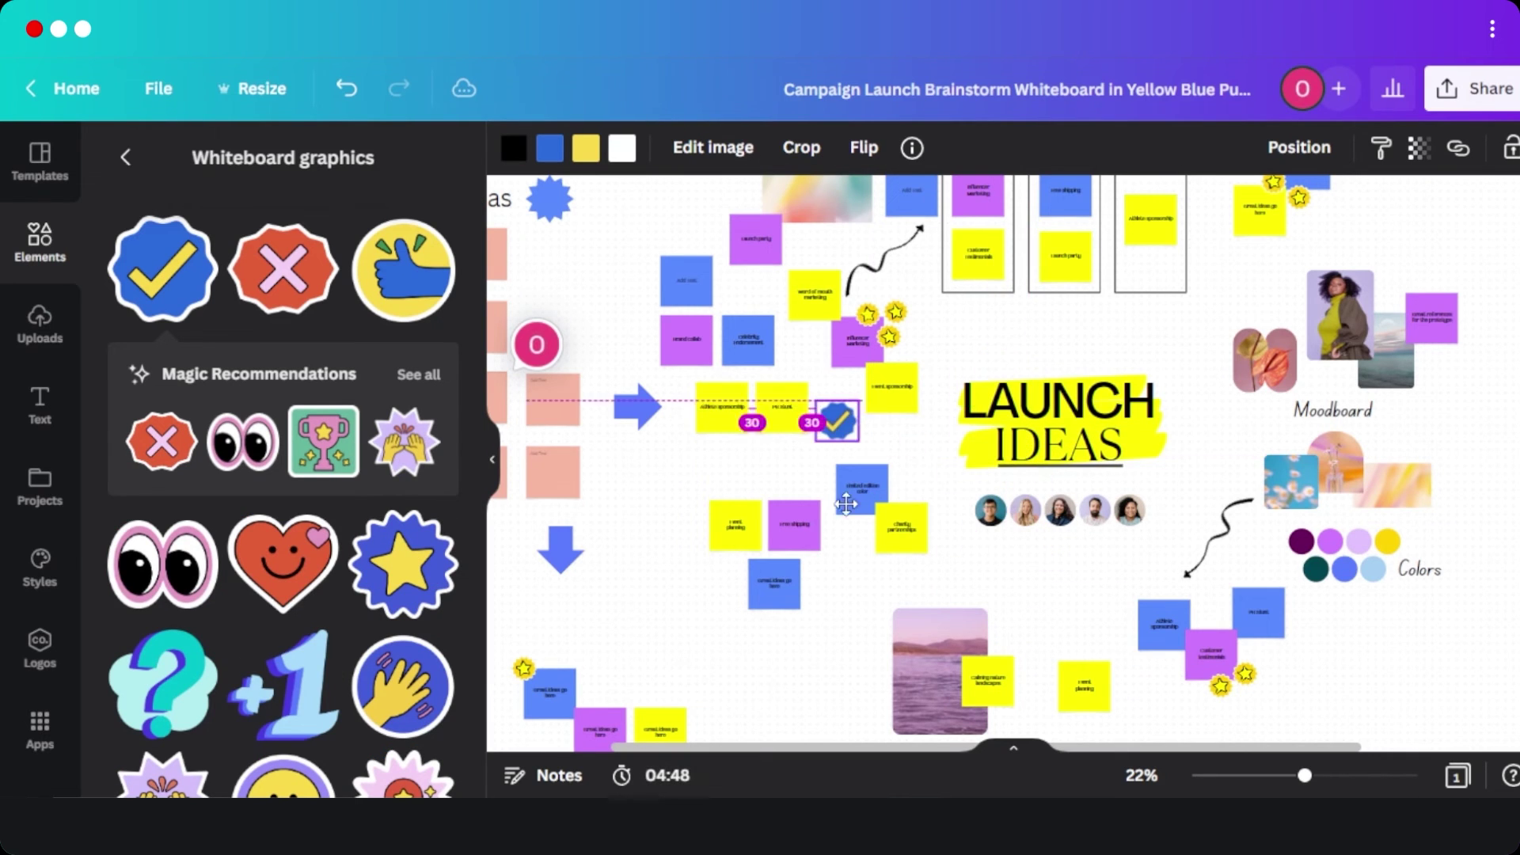
drag(162, 685, 1023, 471)
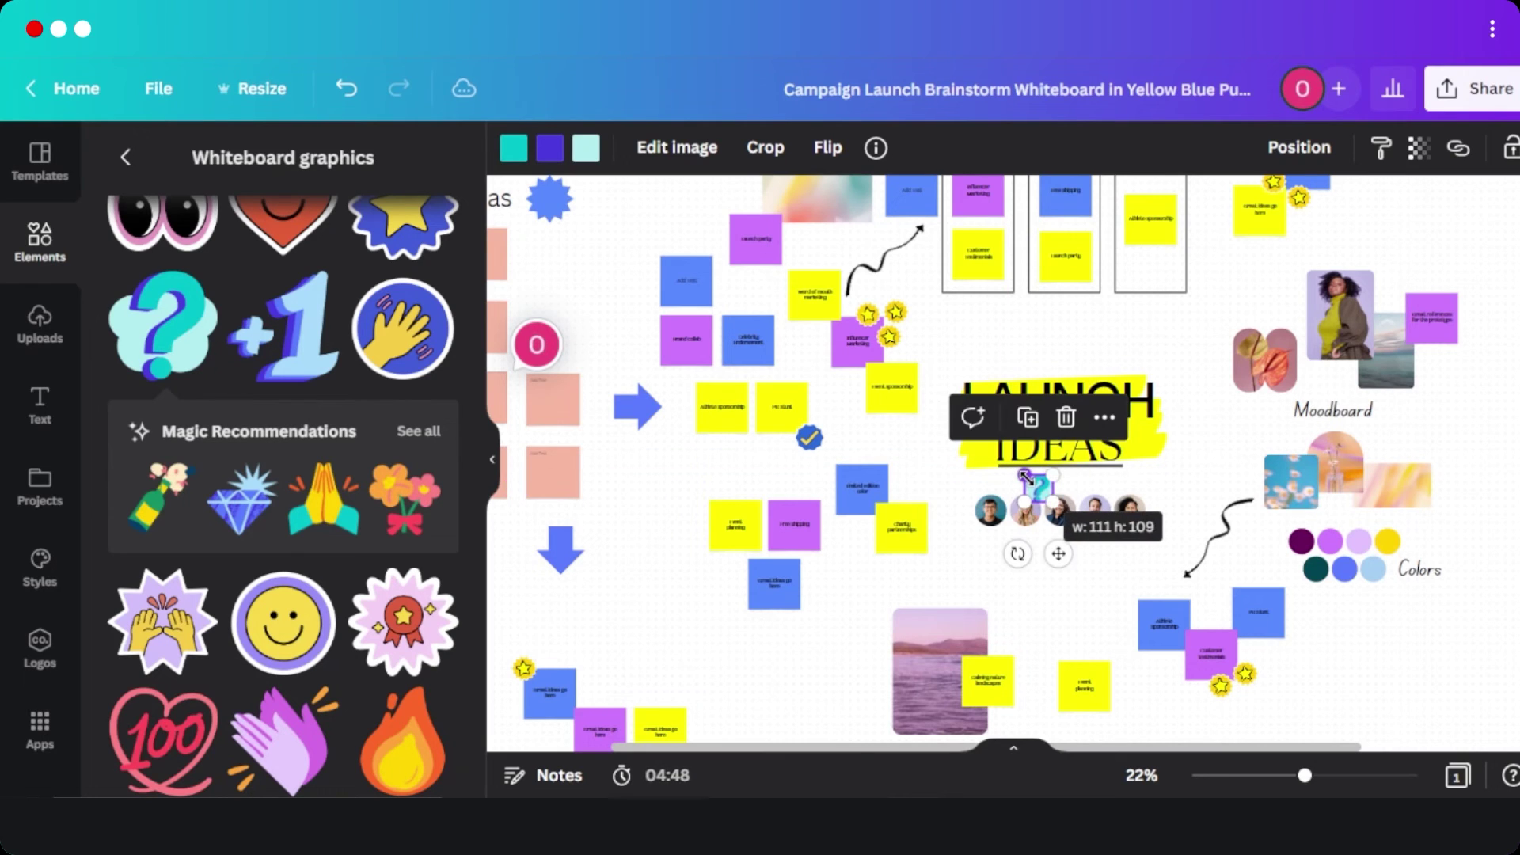
drag(1059, 545, 1170, 335)
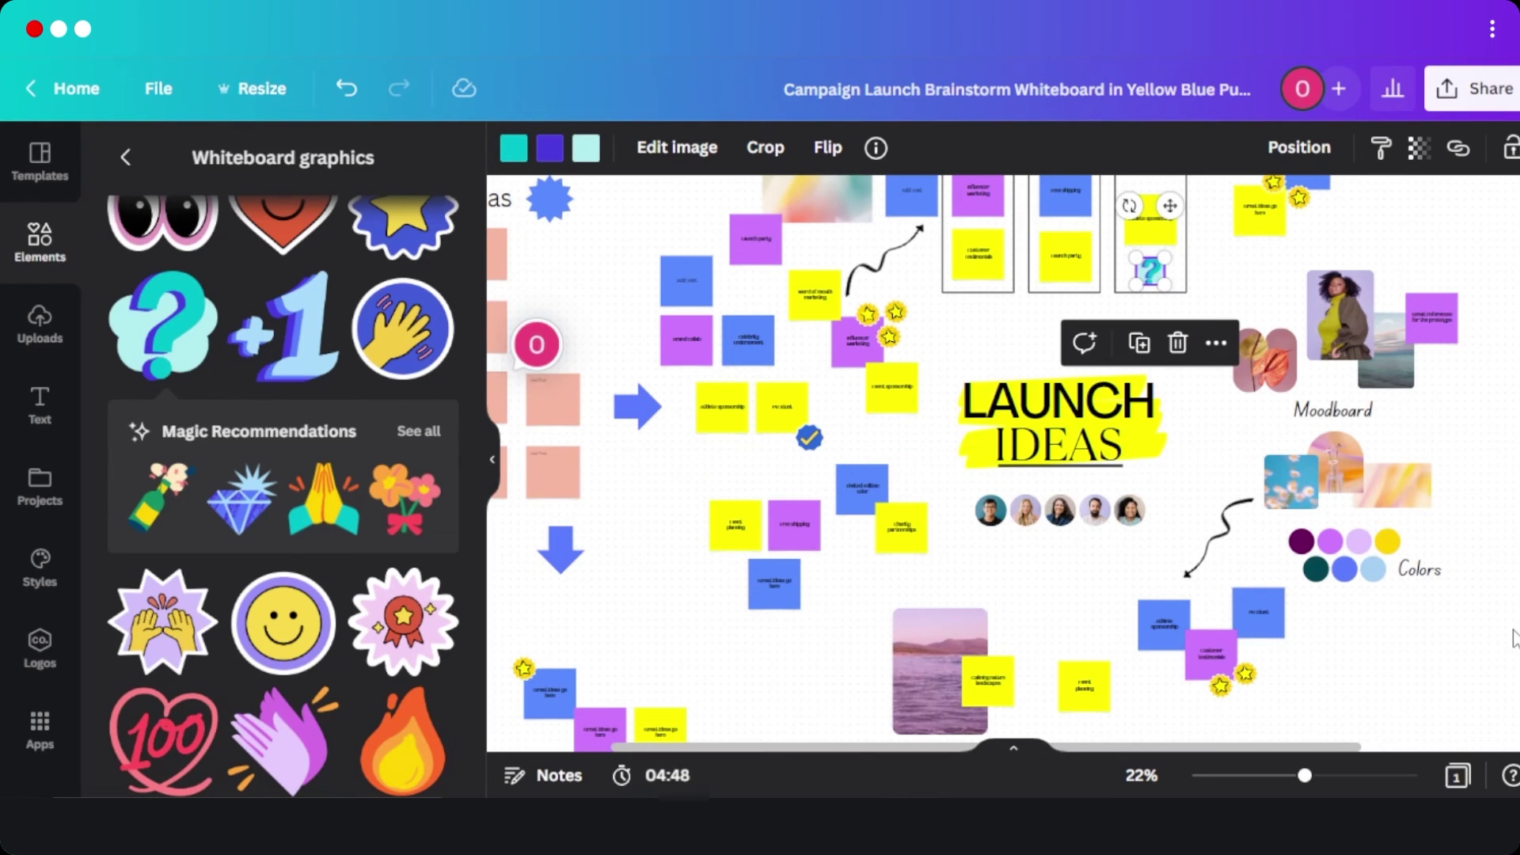
mouse_move(1307, 780)
mouse_down()
mouse_move(1281, 781)
mouse_move(1300, 789)
mouse_up()
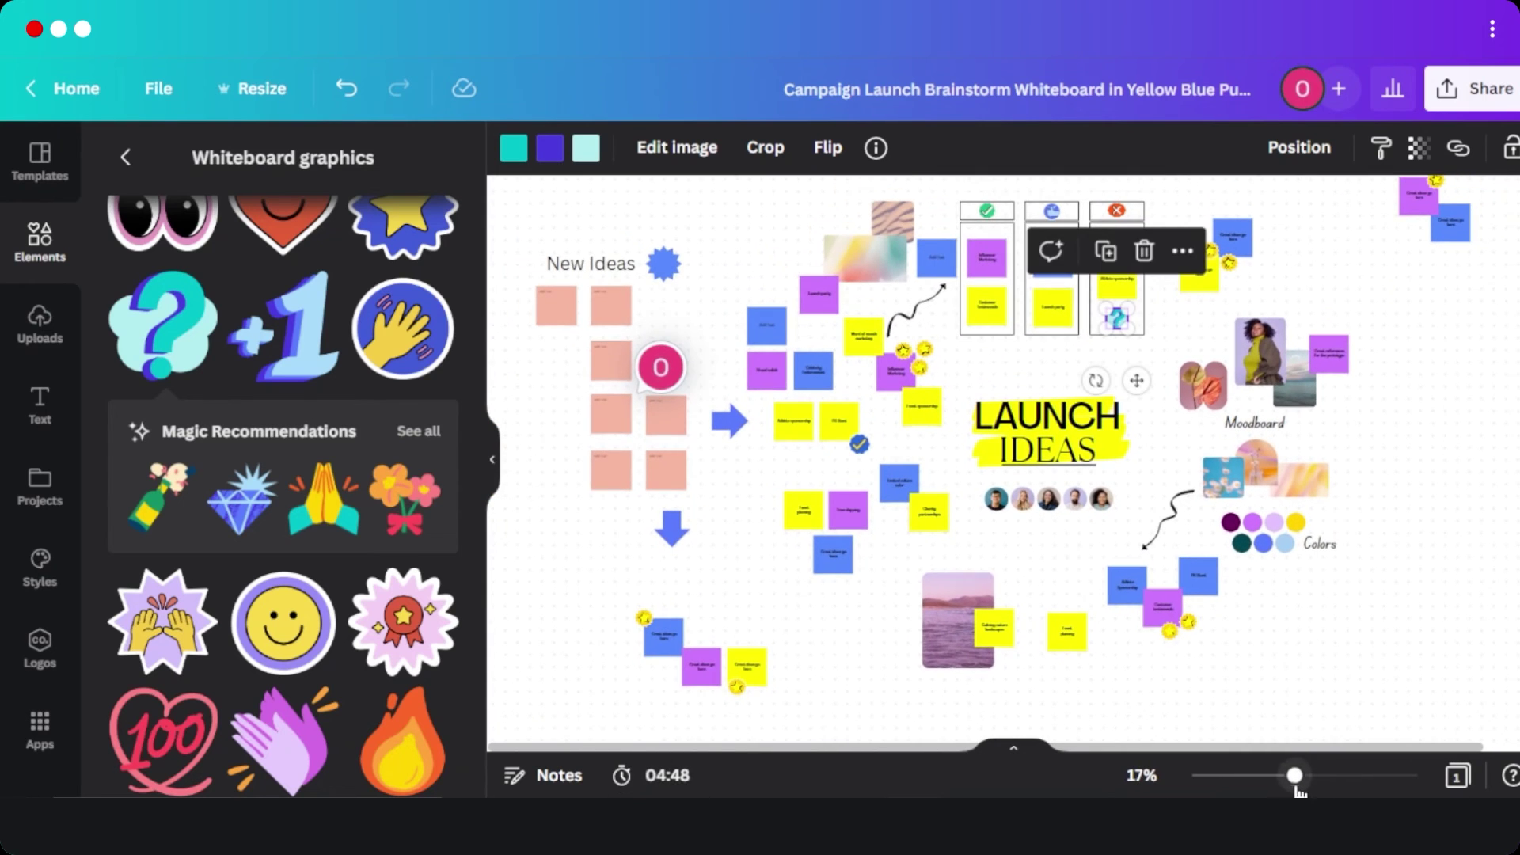
scroll(1004, 450, up, 2)
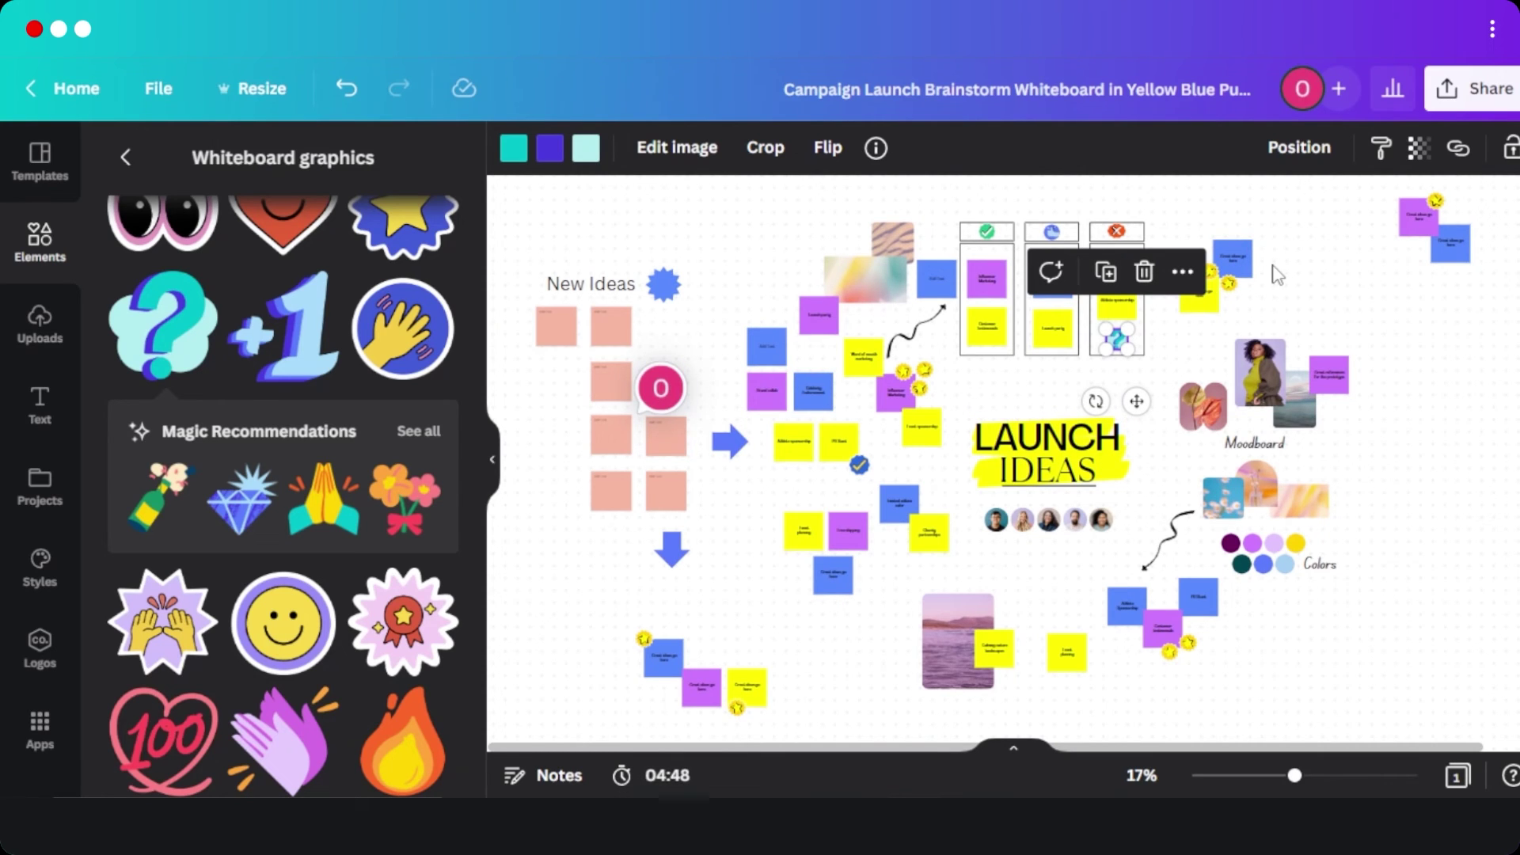
key(Escape)
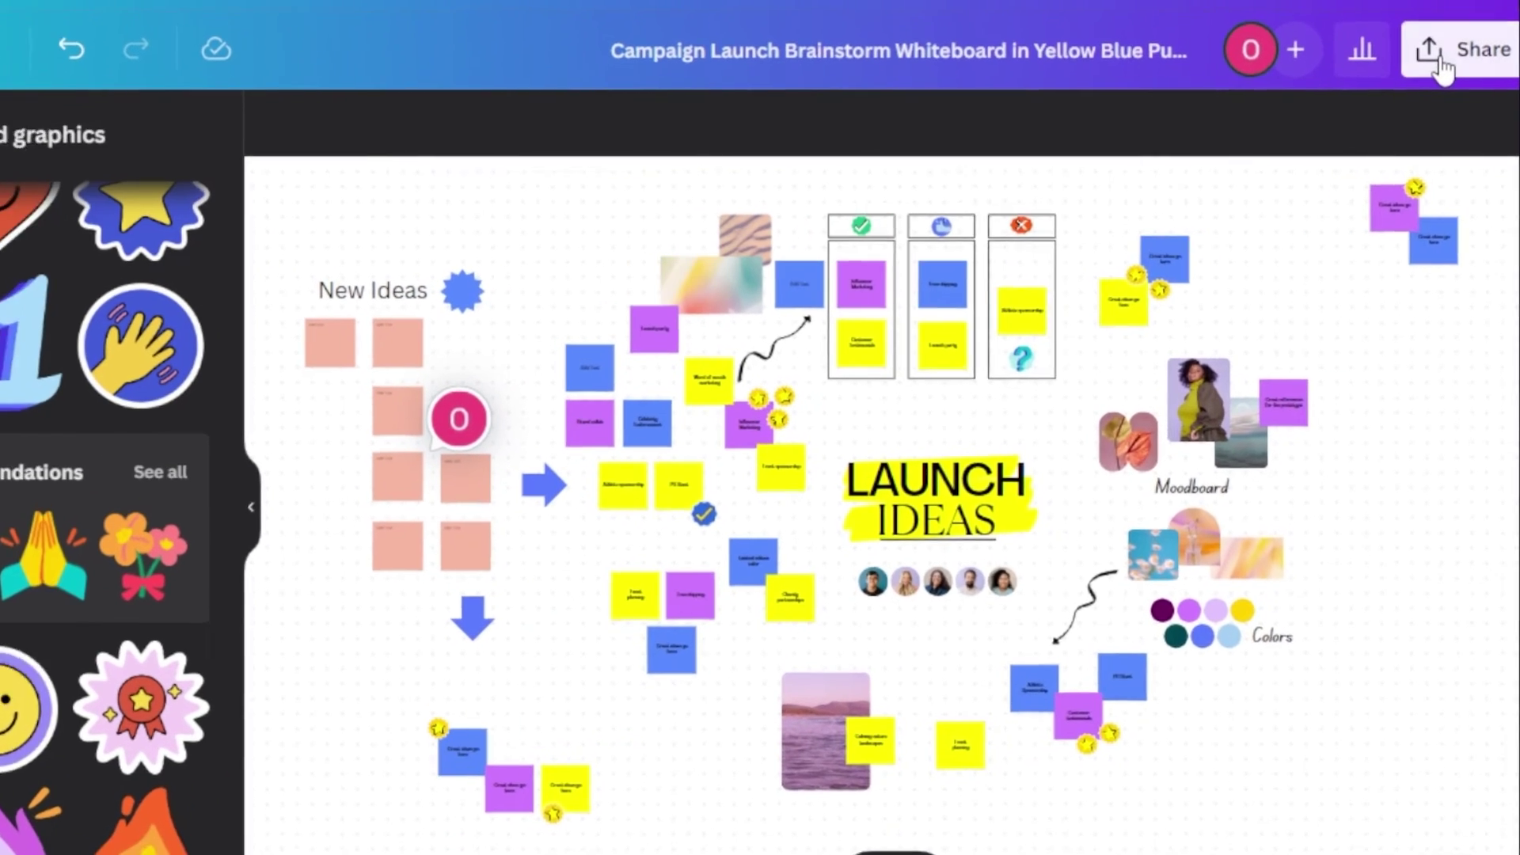
Step: Go from Share to Download to reach the PNG download settings
click(1473, 88)
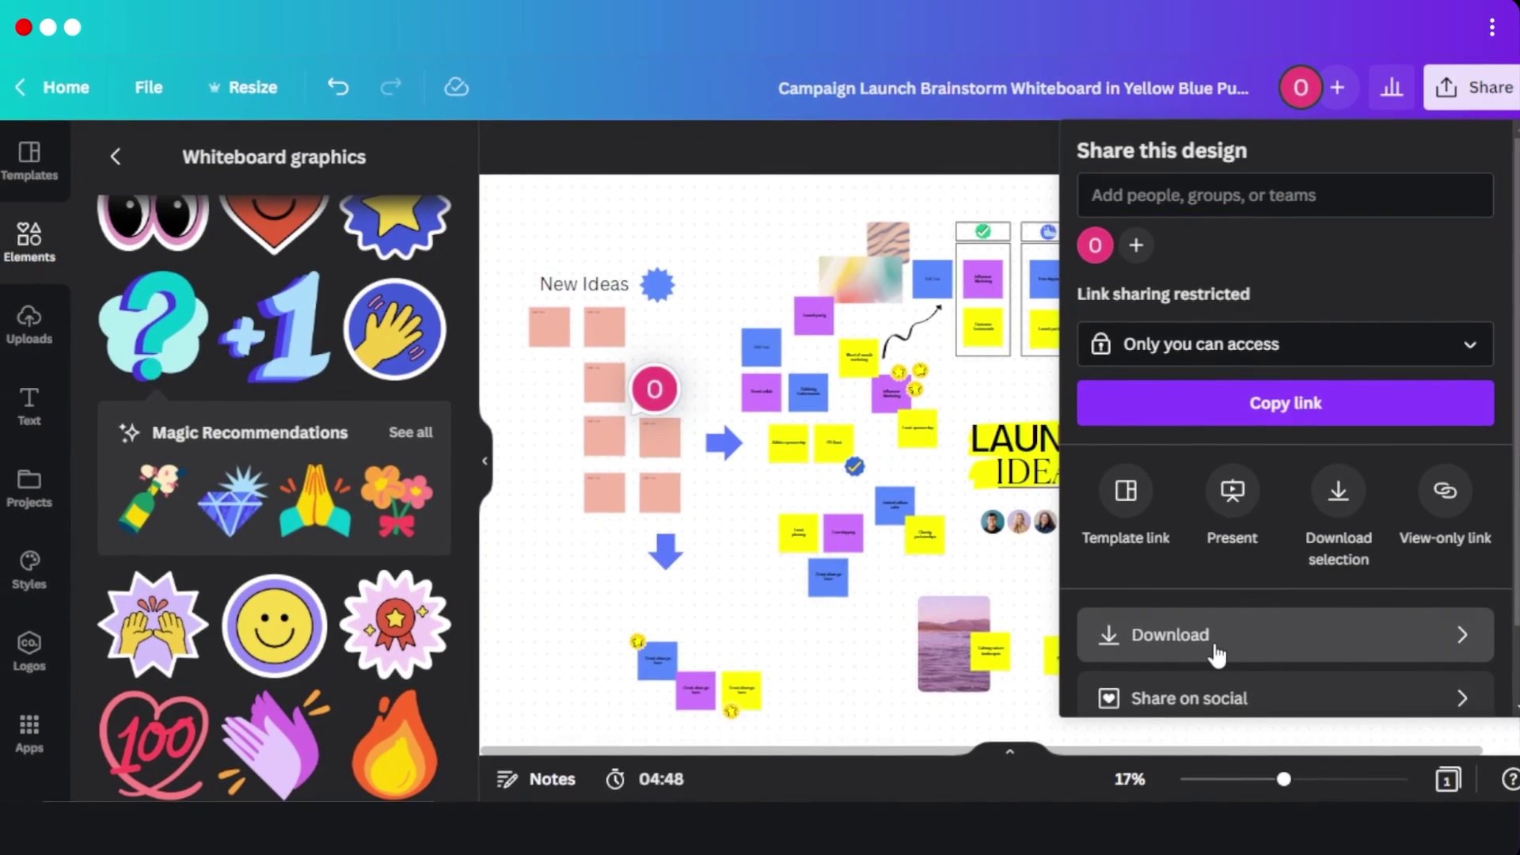
click(1216, 648)
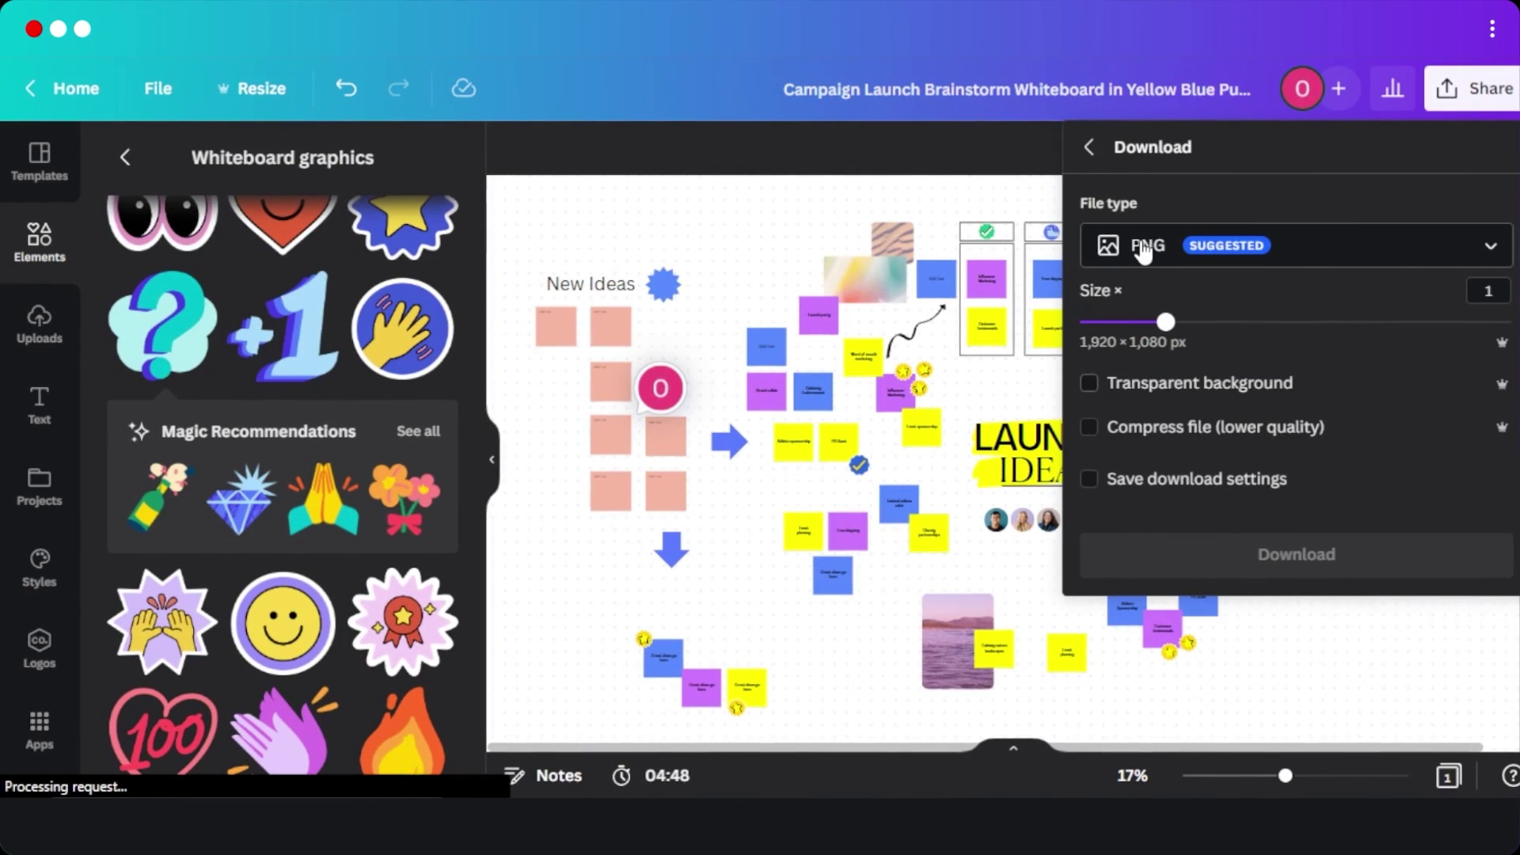